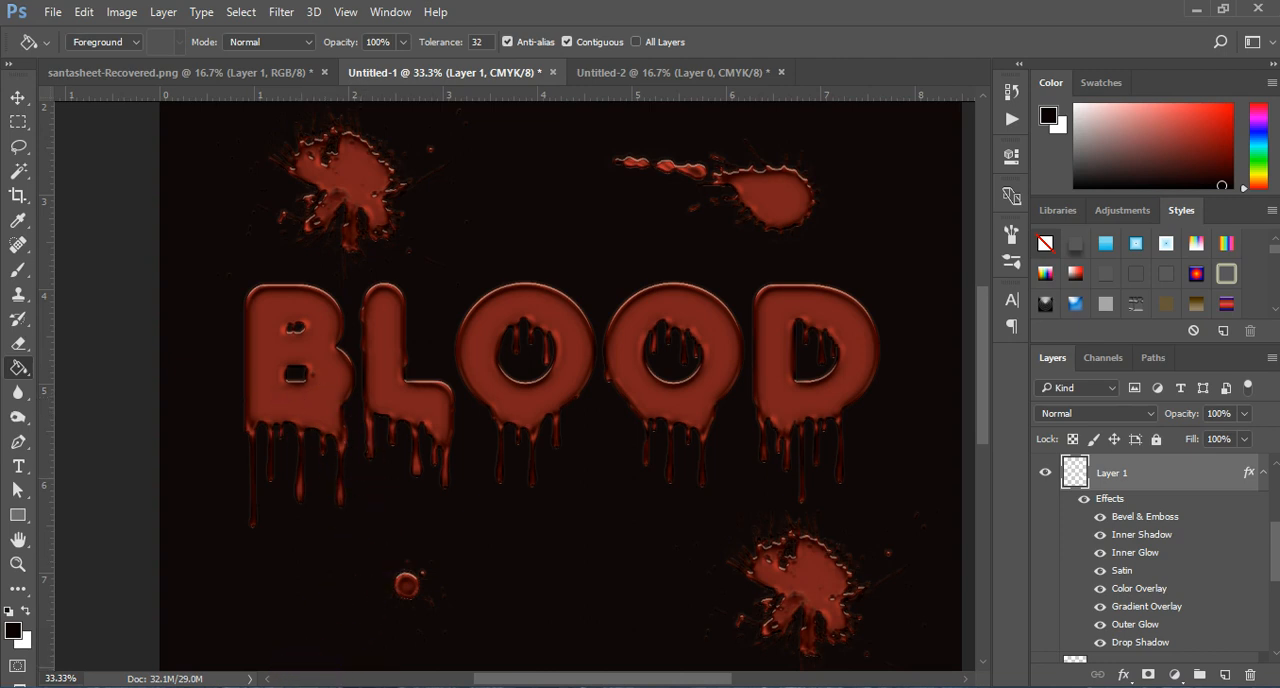
# Step: Switch to the web browser and look through the Text Effects products on the Dollar Graphx site
pyautogui.moveTo(190, 686)
pyautogui.click(200, 622)
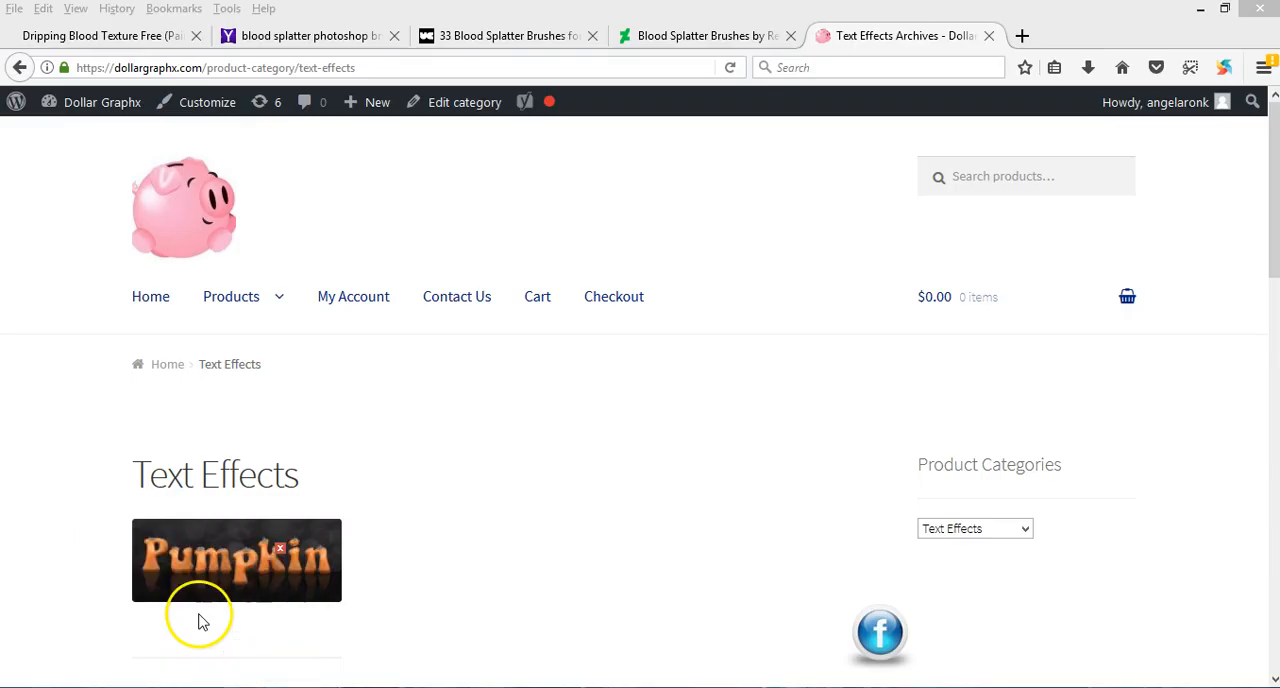
pyautogui.scroll(-3, 494, 400)
pyautogui.moveTo(252, 185)
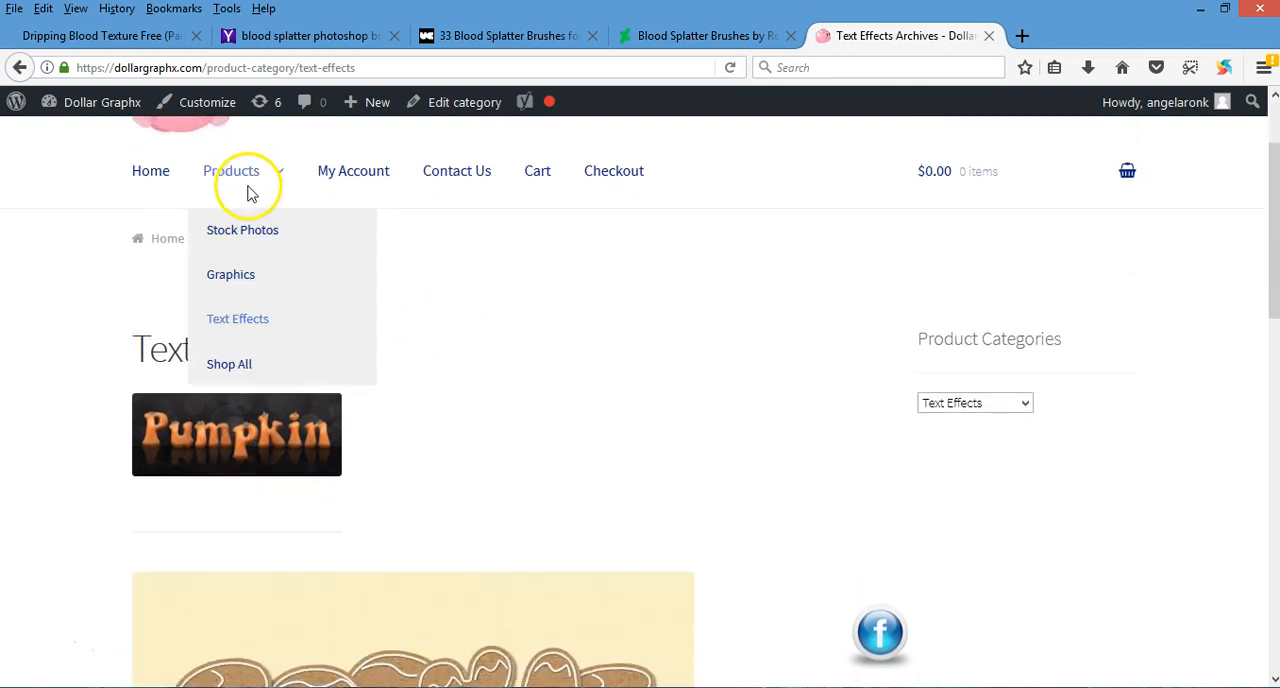
pyautogui.scroll(-8, 616, 508)
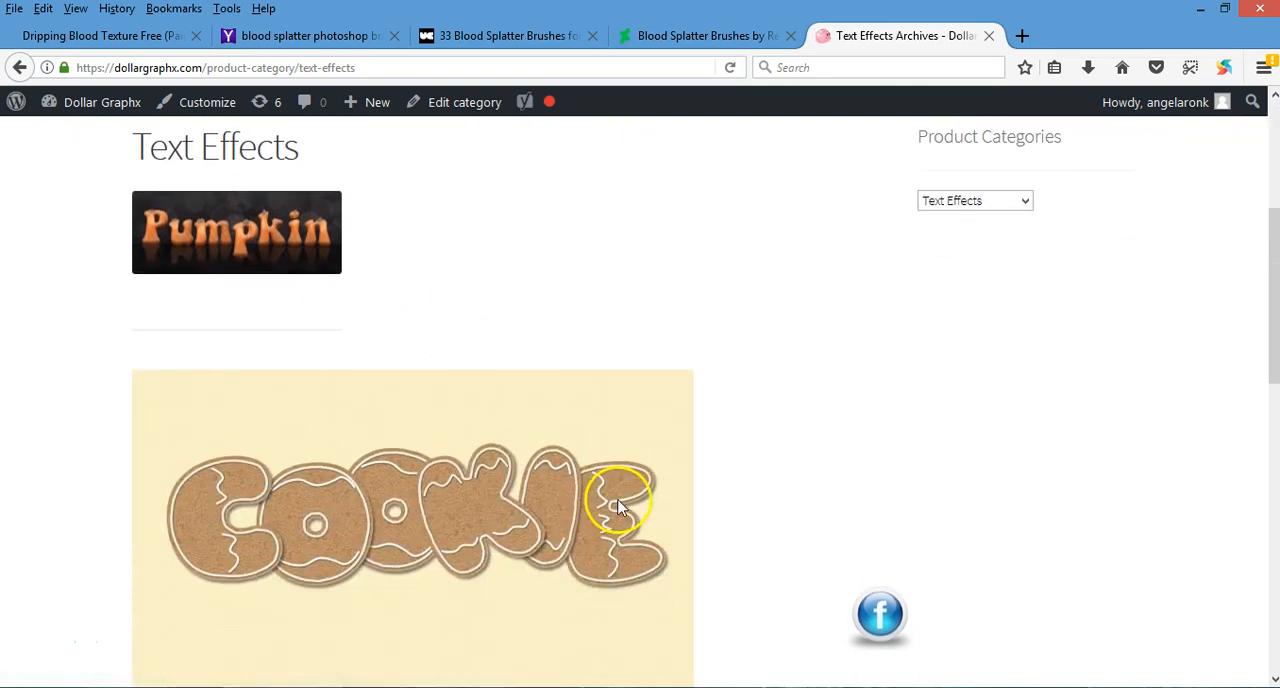
pyautogui.scroll(-5, 620, 505)
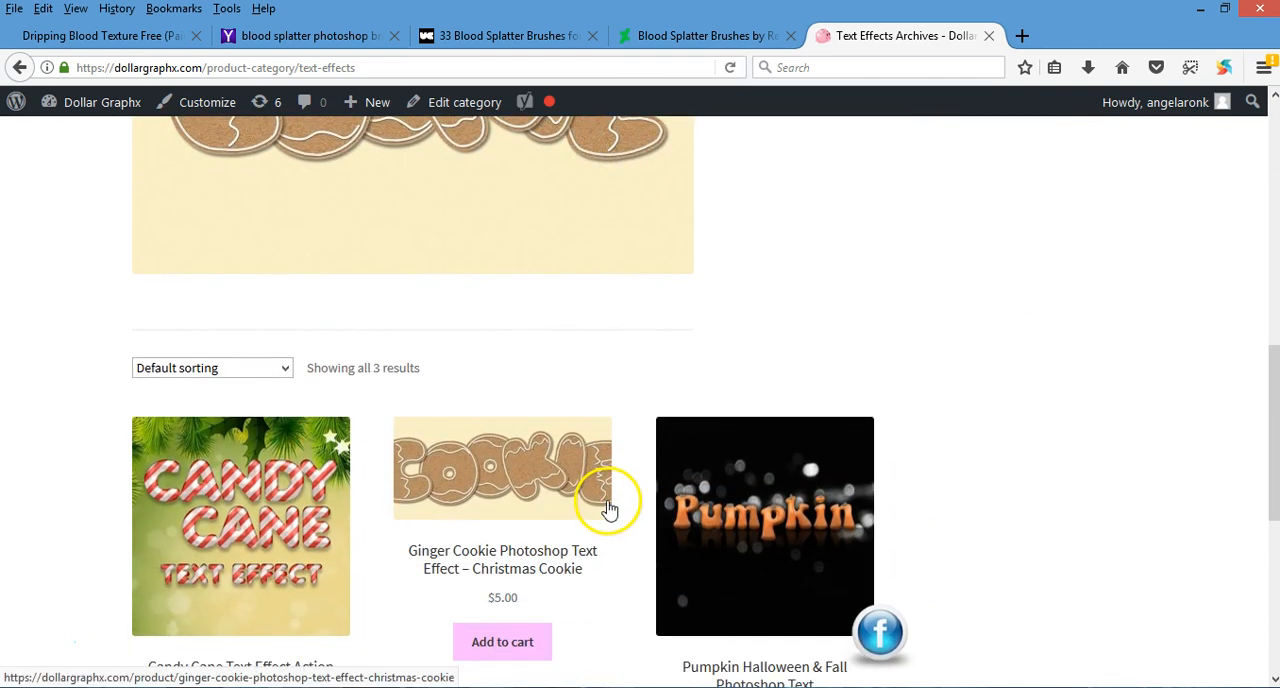
pyautogui.scroll(-3, 615, 507)
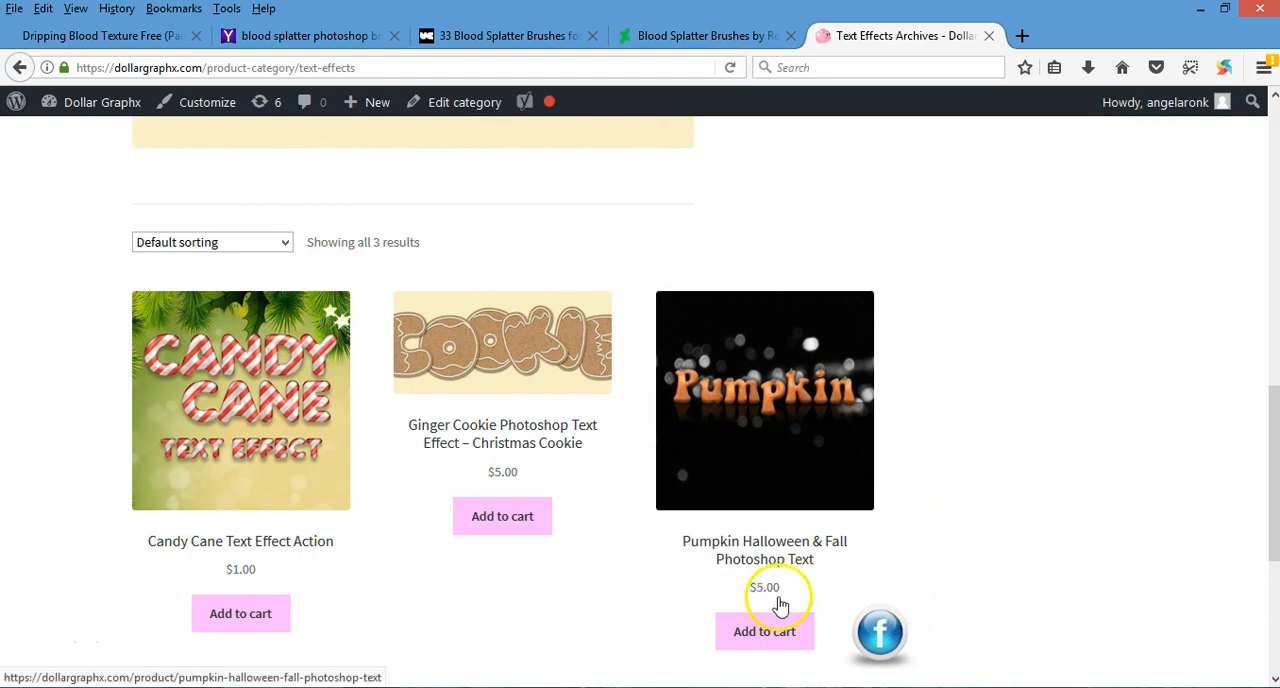
pyautogui.scroll(3, 620, 544)
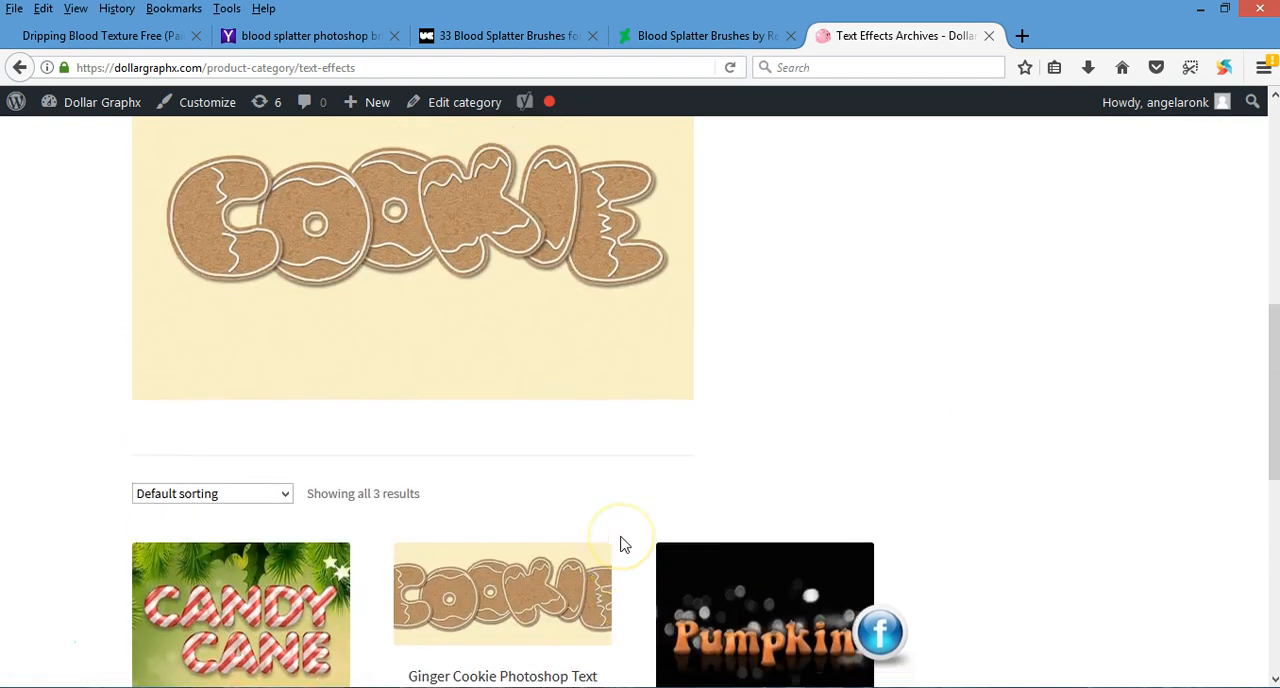
pyautogui.scroll(5, 620, 544)
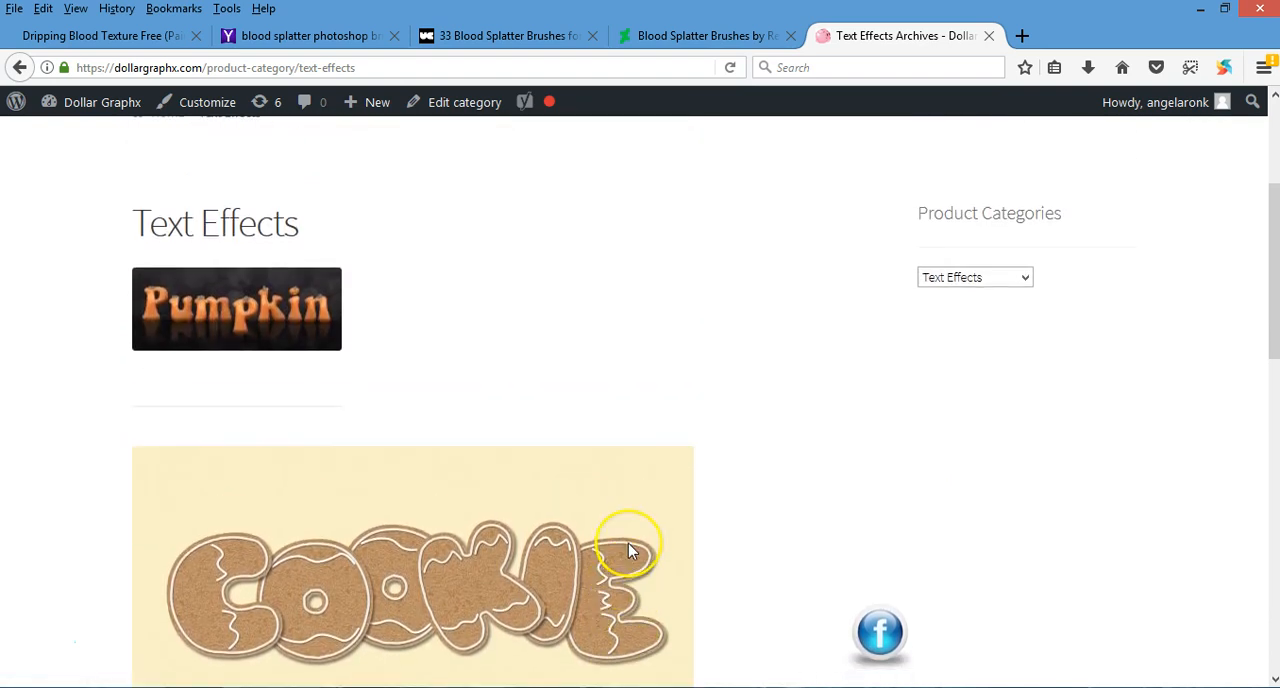
pyautogui.scroll(2, 628, 549)
pyautogui.scroll(-2, 629, 548)
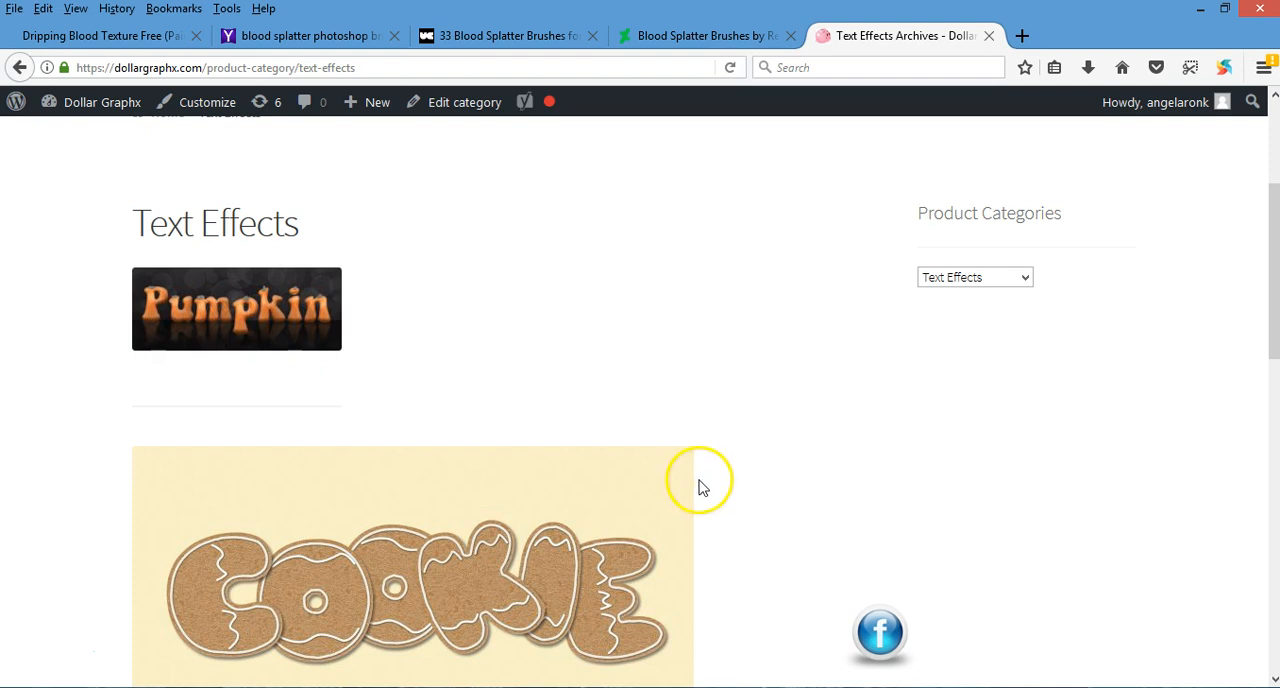
pyautogui.scroll(-5, 700, 487)
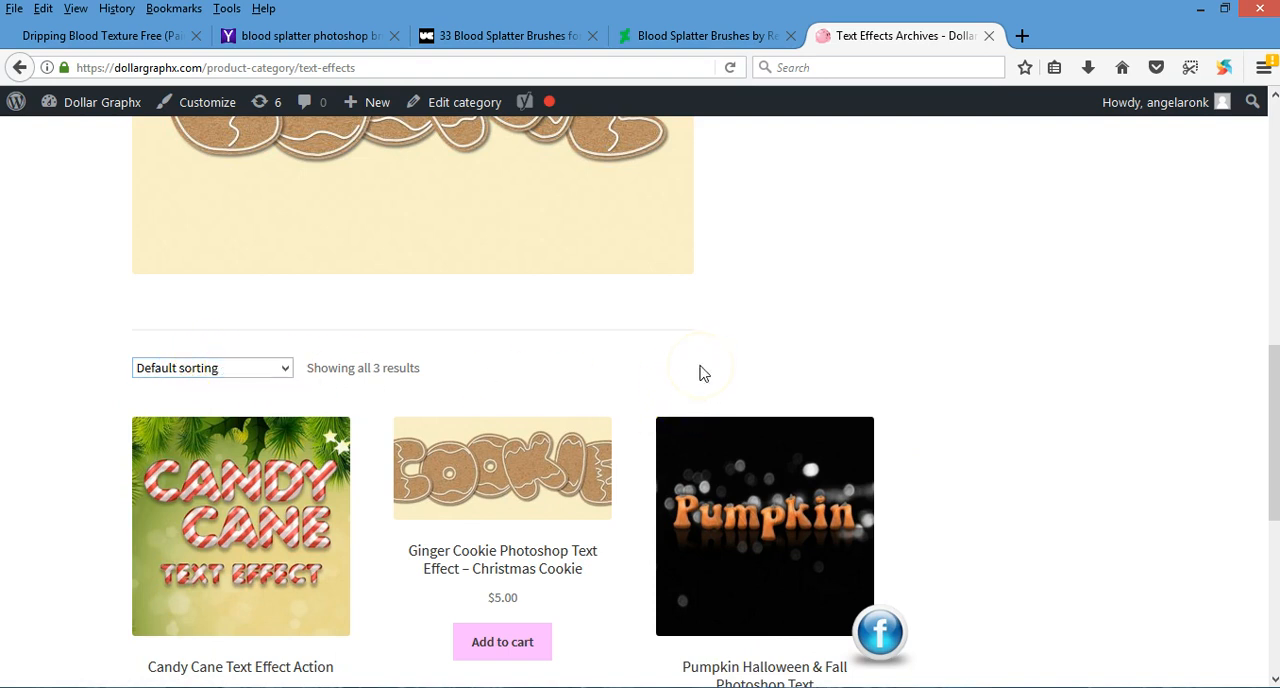
pyautogui.scroll(-2, 700, 373)
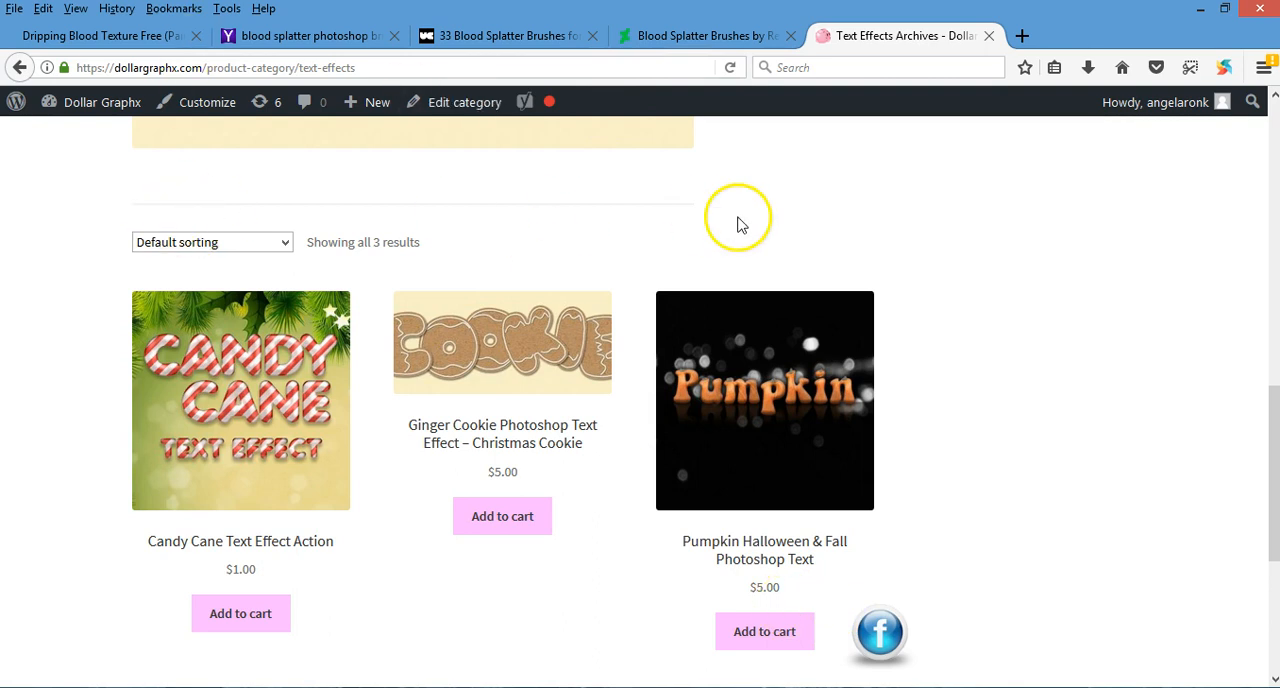
# Step: Review the web pages offering the free dripping blood texture and the blood splatter Photoshop brushes
pyautogui.click(90, 35)
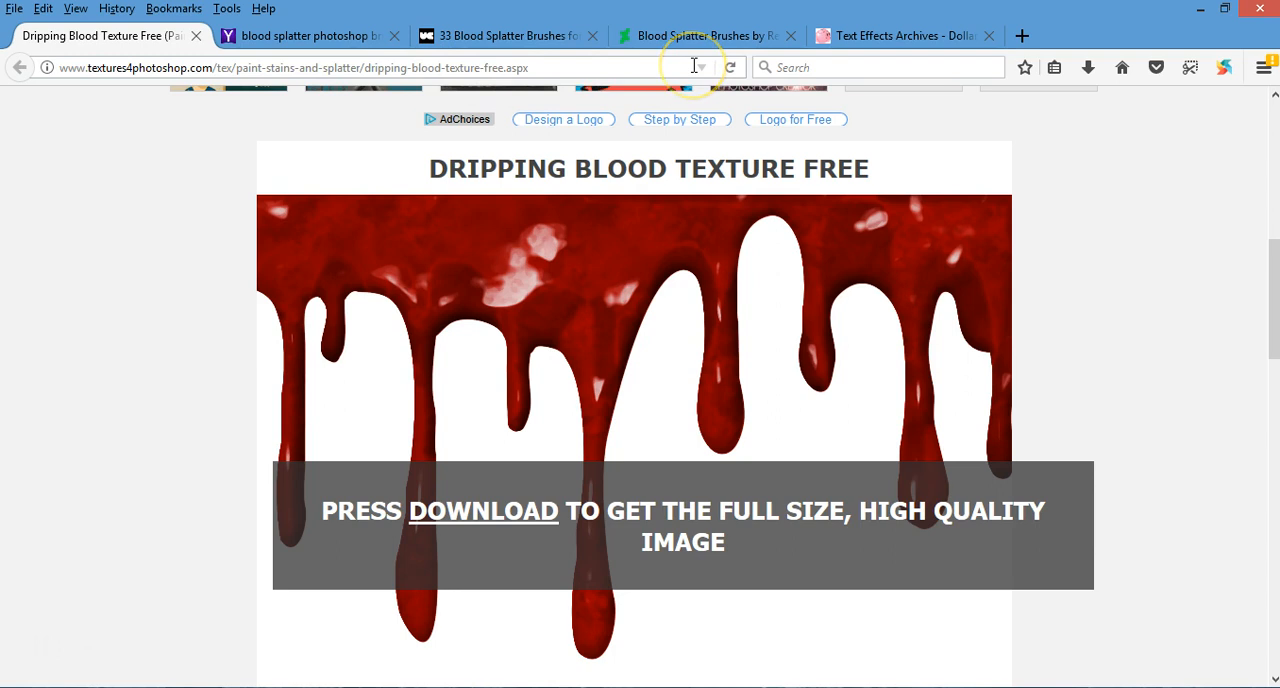
pyautogui.moveTo(623, 343)
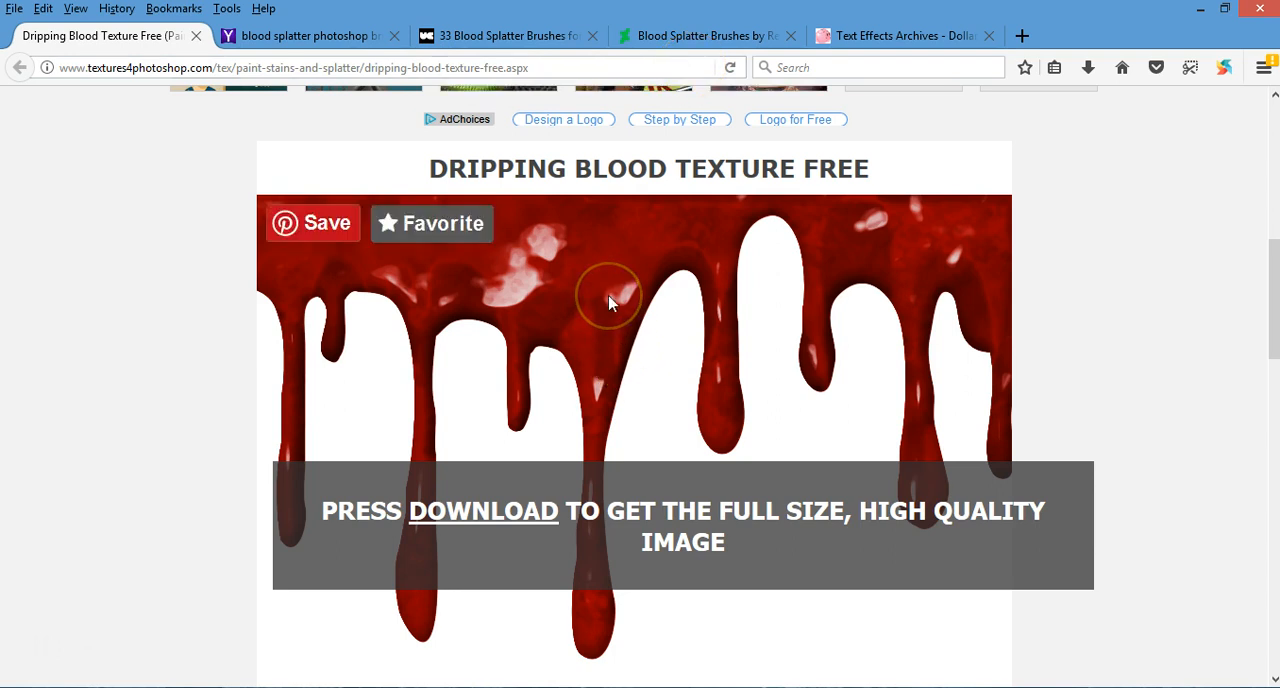
pyautogui.click(345, 33)
pyautogui.click(478, 38)
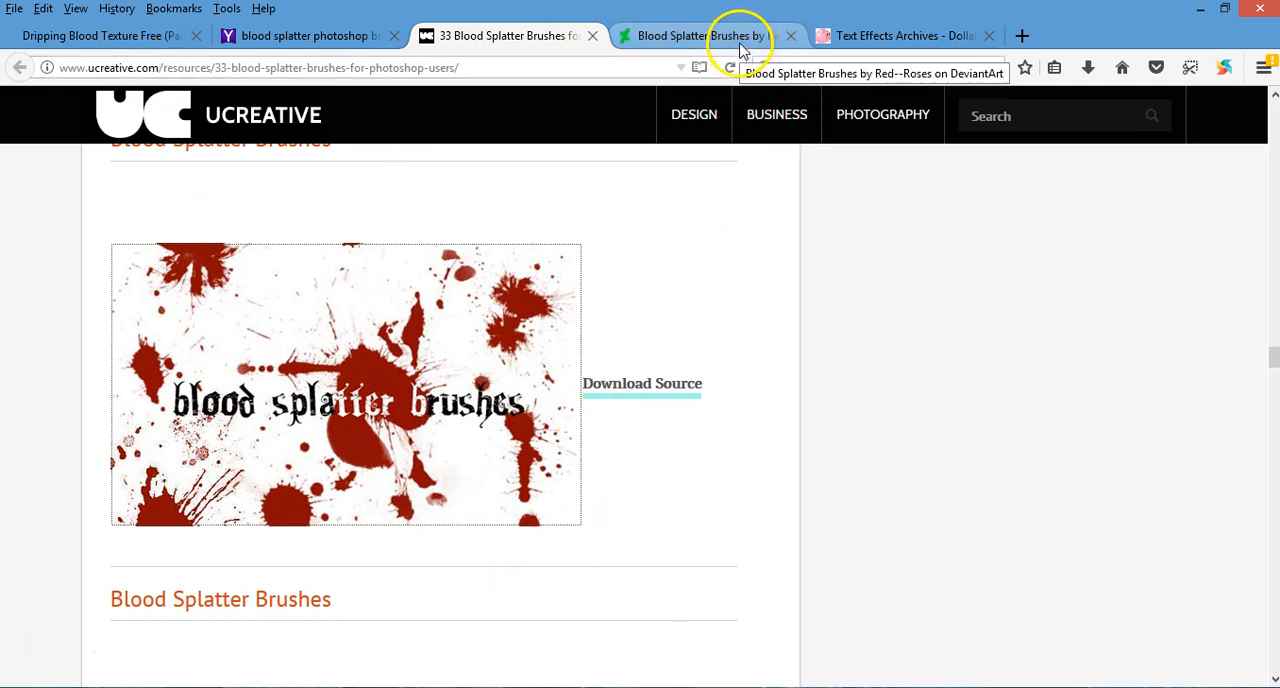
pyautogui.click(879, 40)
# Step: Switch back to Photoshop and add the word SCARY in white text on the black canvas of Untitled-2
pyautogui.click(326, 687)
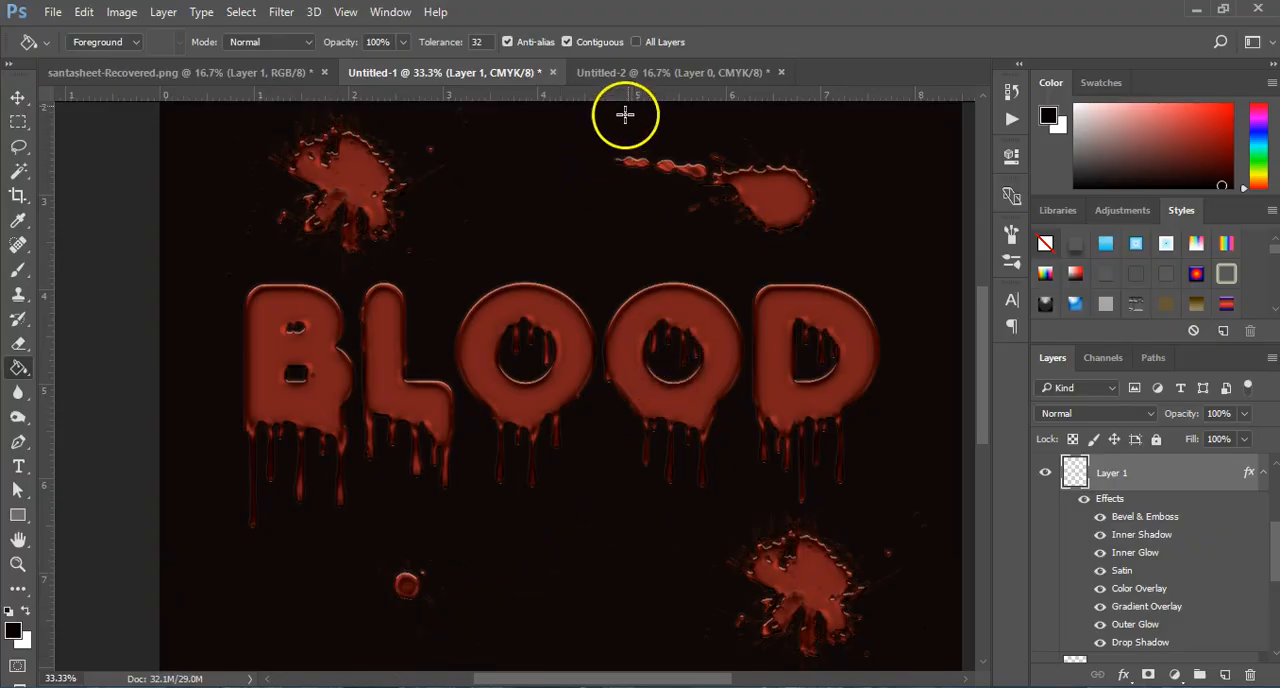
pyautogui.click(631, 80)
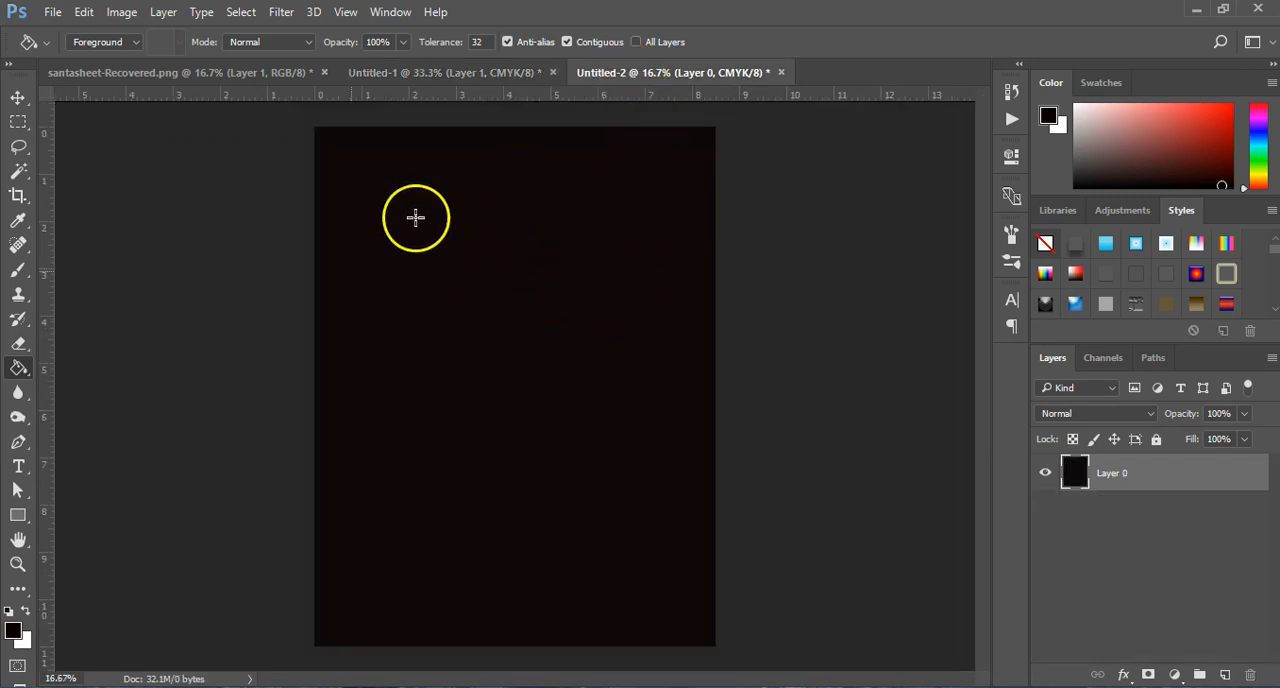
pyautogui.click(18, 466)
pyautogui.click(445, 368)
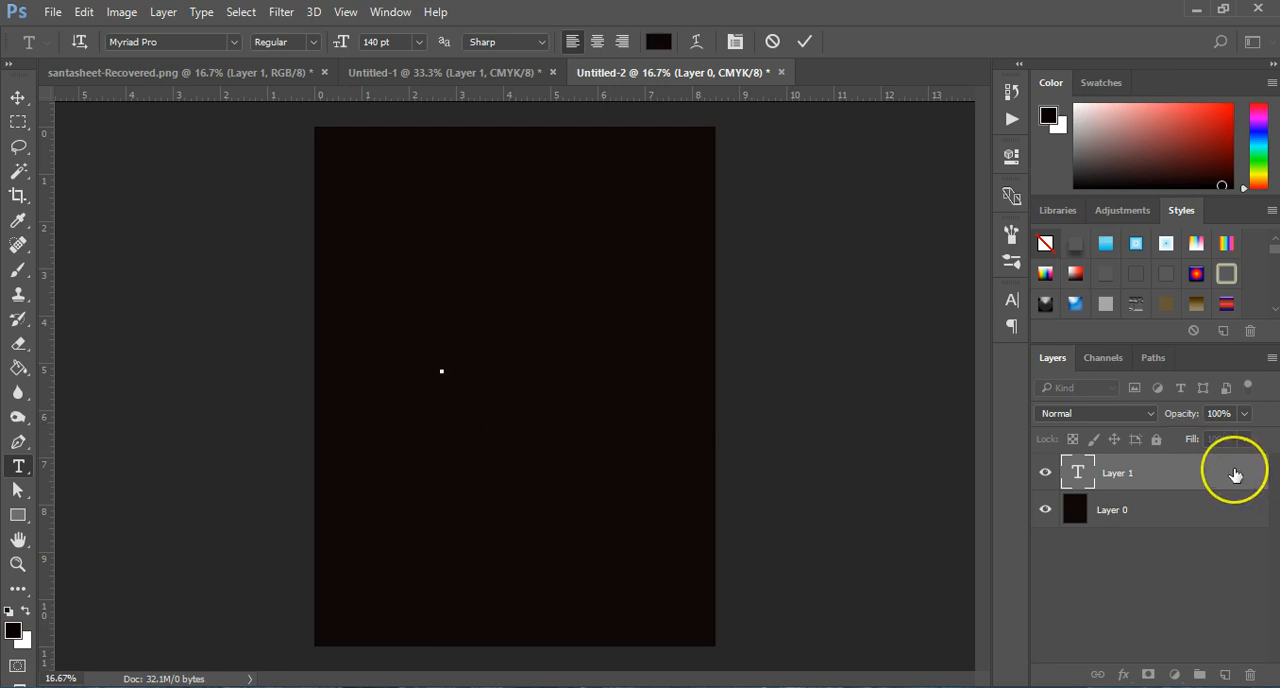
pyautogui.click(1121, 477)
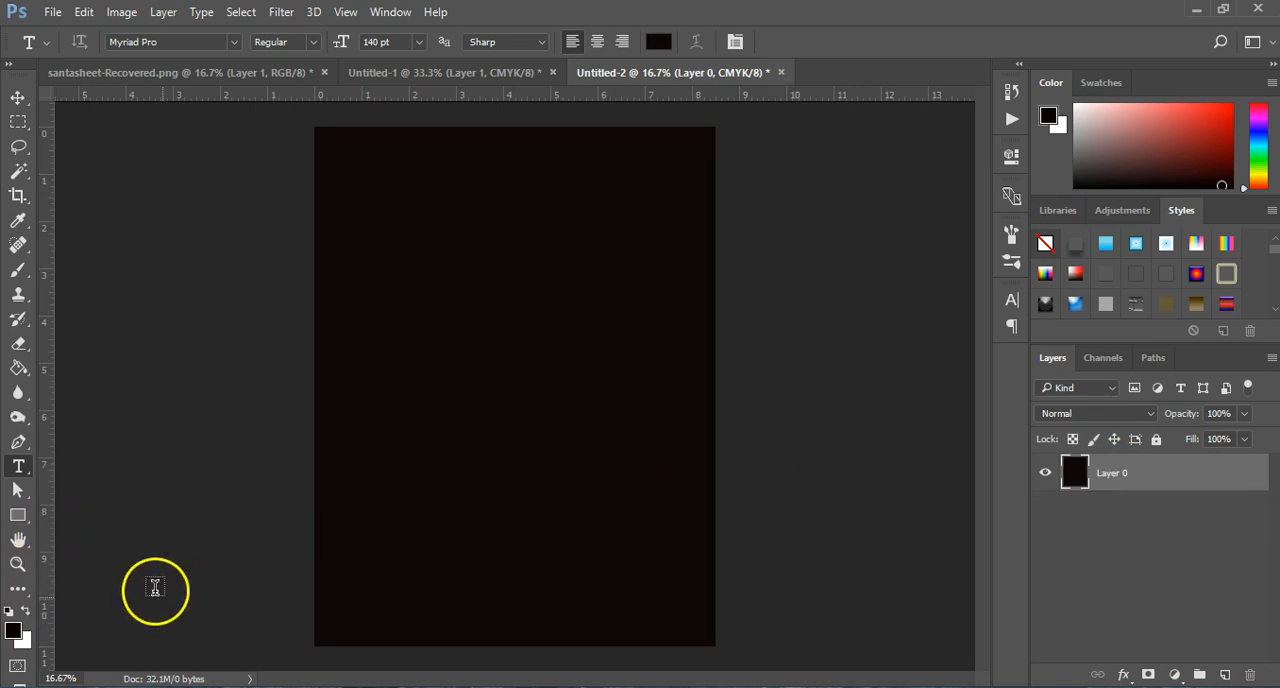
pyautogui.press('x')
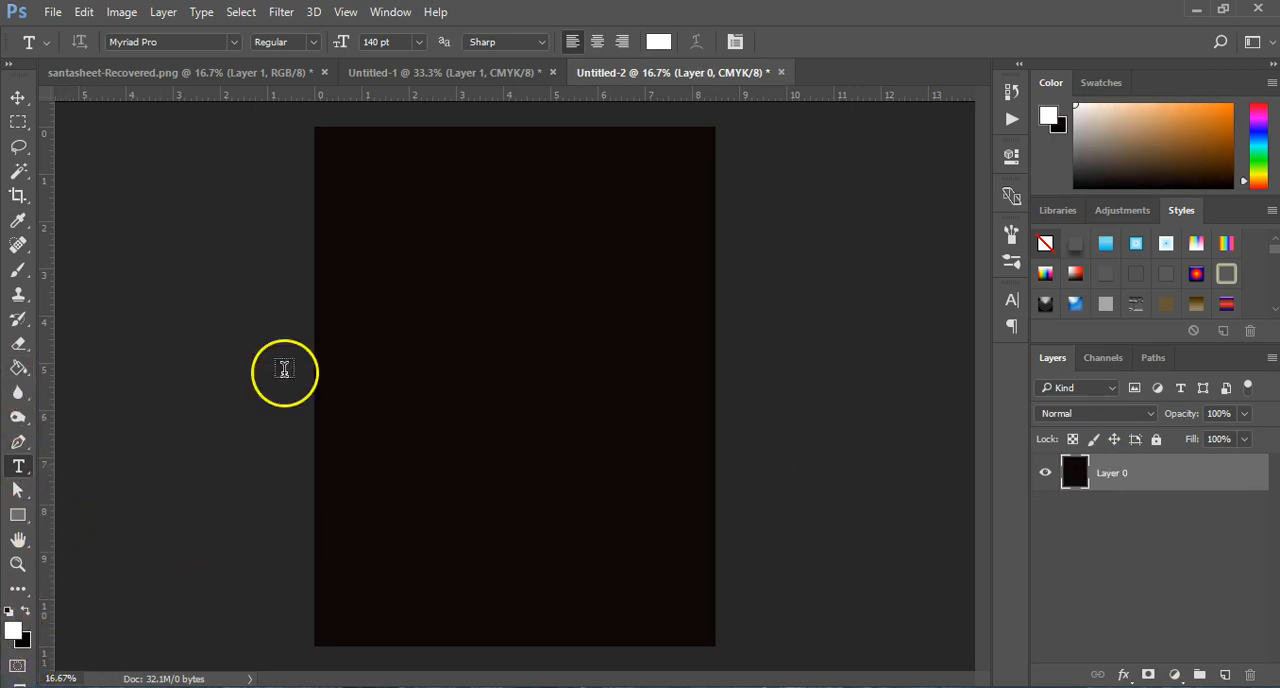
pyautogui.click(384, 376)
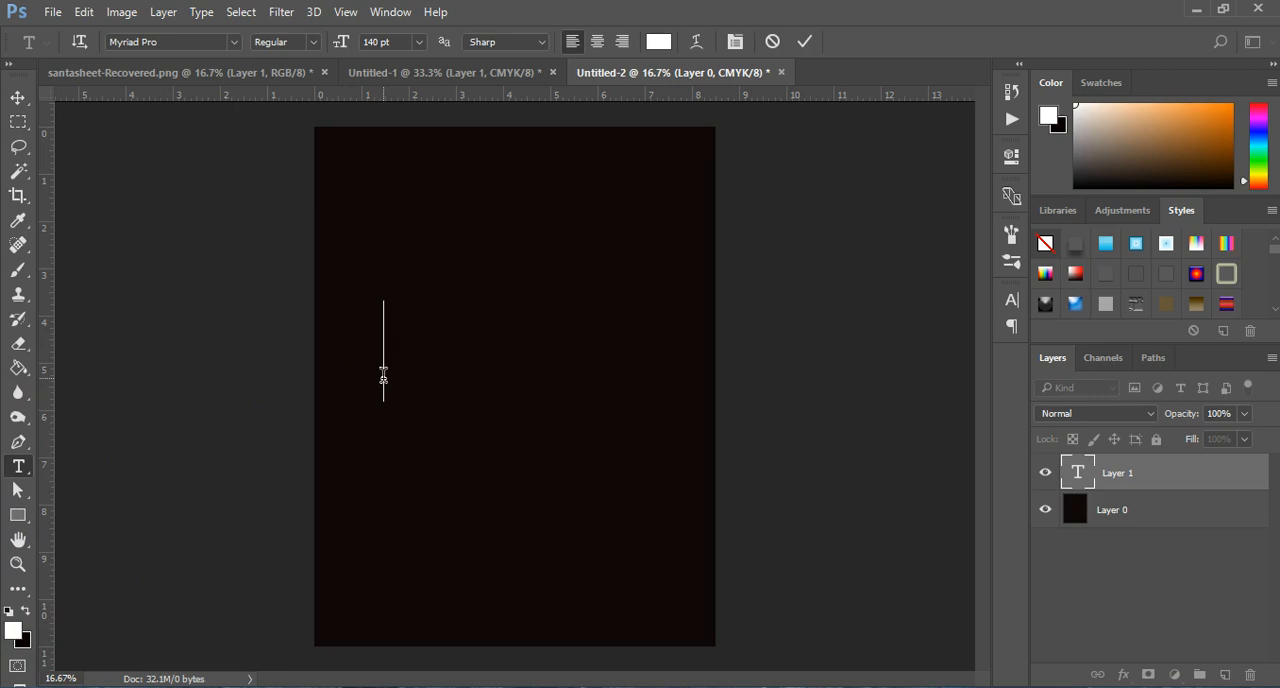
pyautogui.write('D')
pyautogui.press('BackSpace')
pyautogui.write('SCARY')
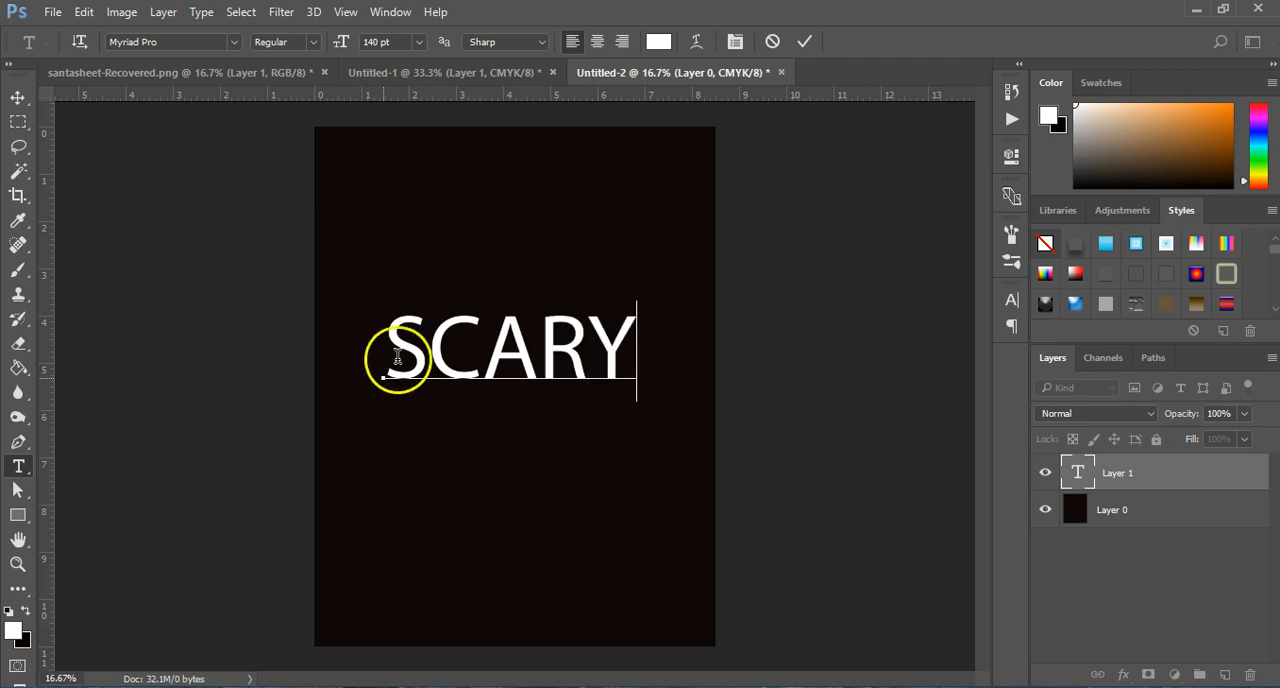
# Step: Change the font of the SCARY text to Anja Eliane accent and center the word horizontally on the canvas
pyautogui.doubleClick(1066, 484)
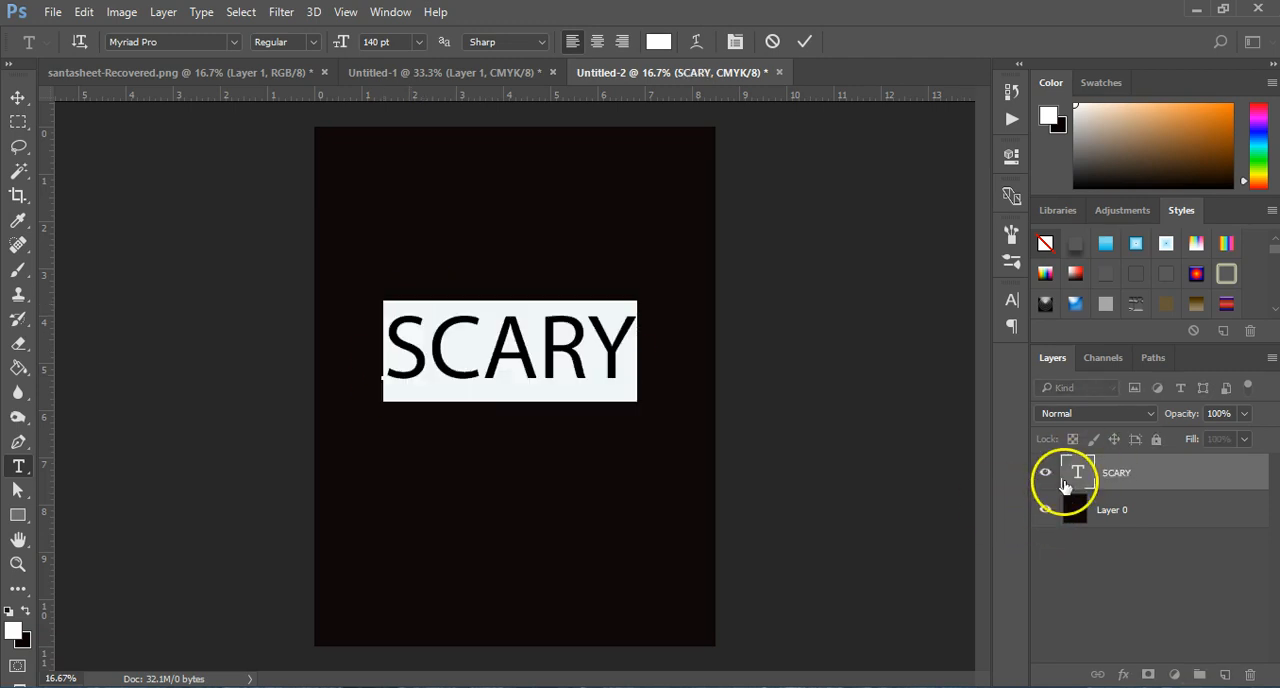
pyautogui.click(210, 42)
pyautogui.write('AN')
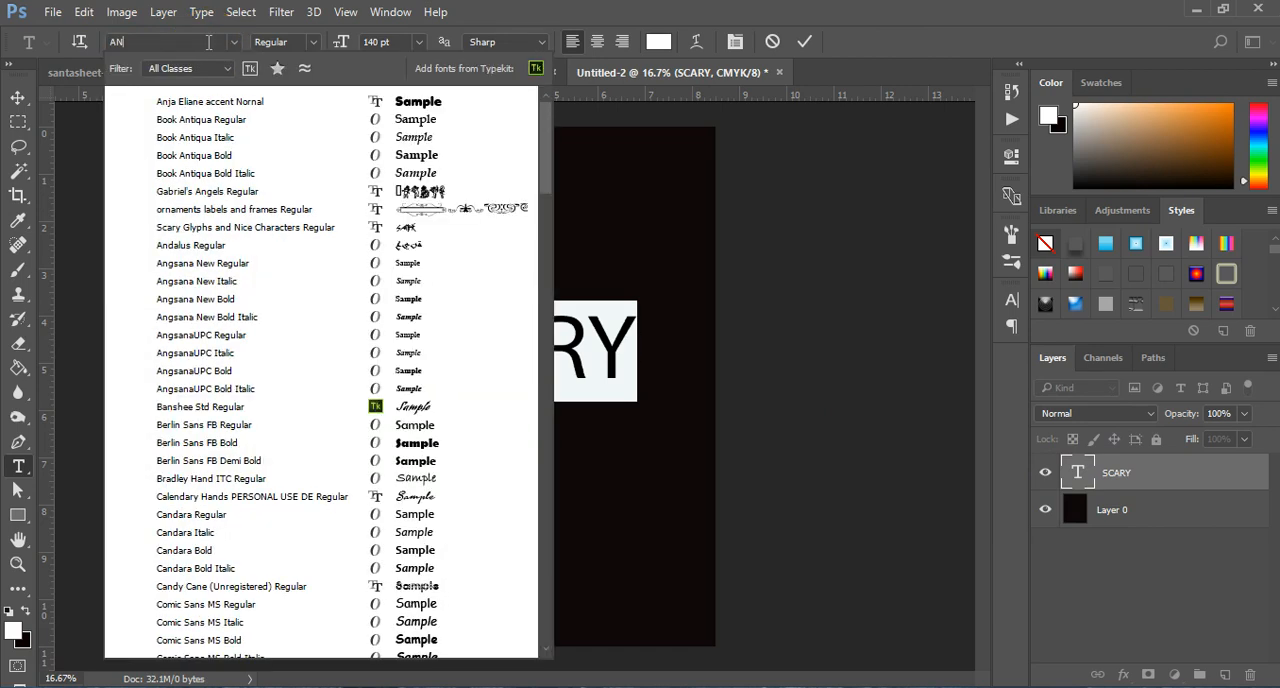
pyautogui.write('J')
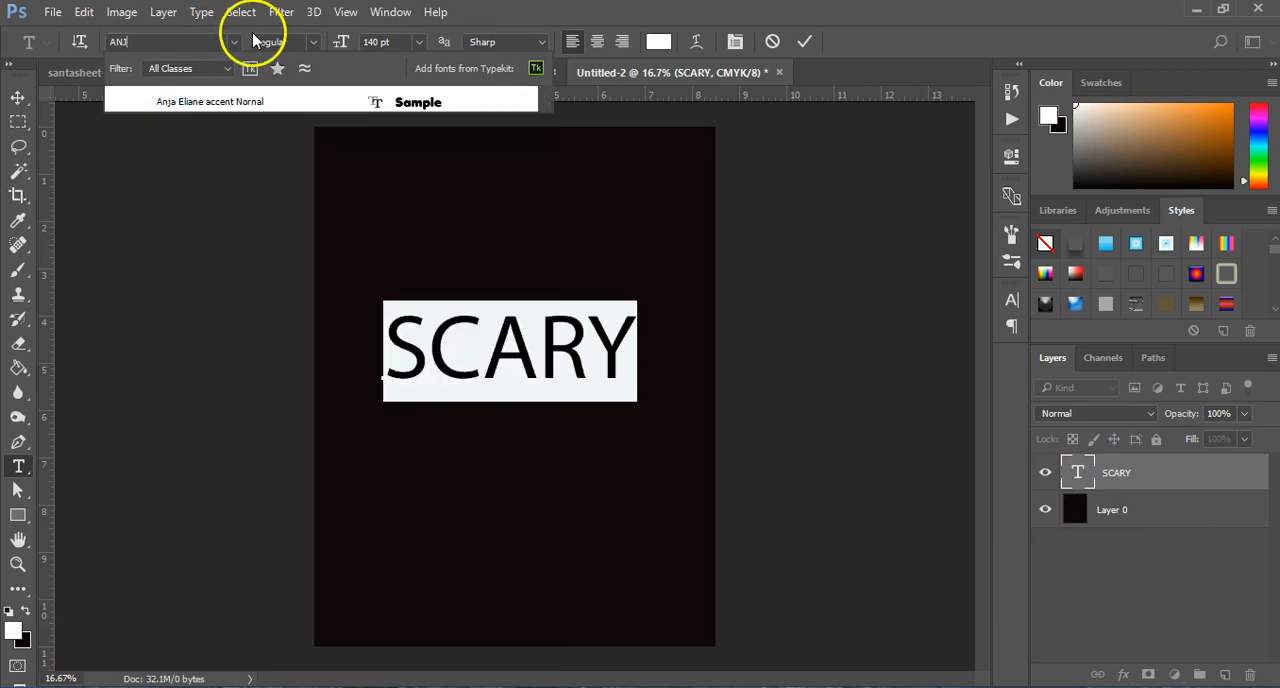
pyautogui.click(170, 100)
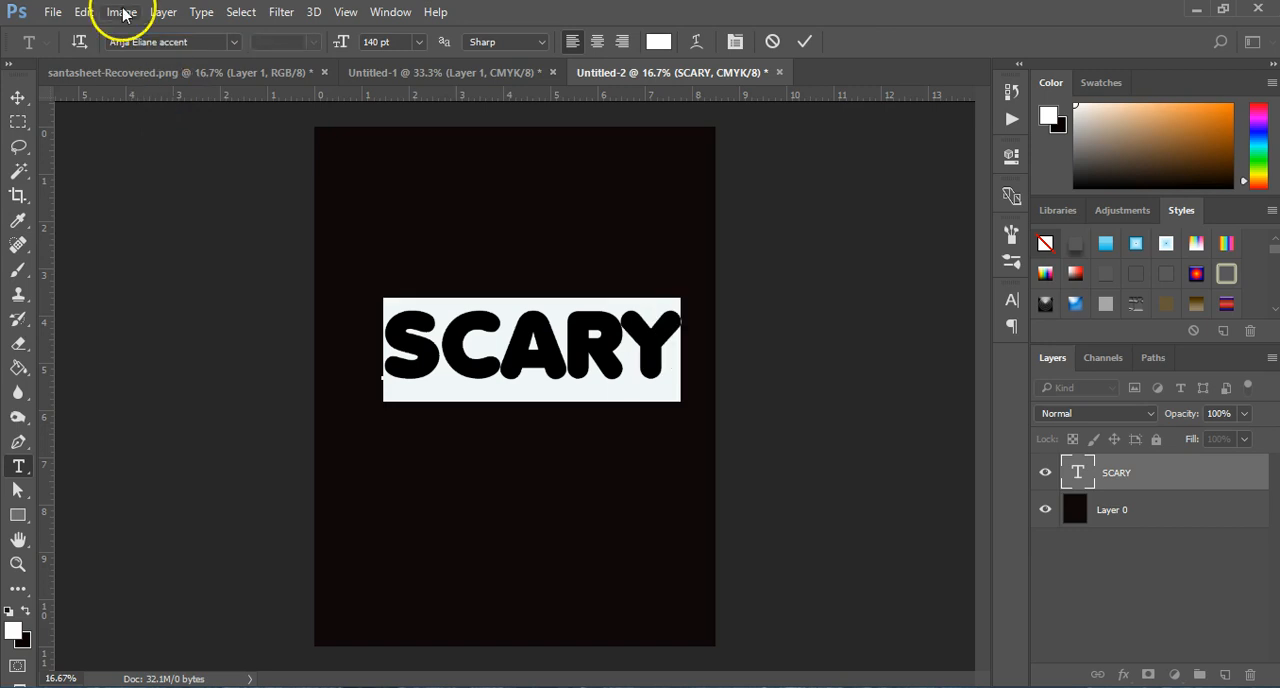
pyautogui.click(18, 96)
pyautogui.moveTo(537, 360); pyautogui.dragTo(524, 369)
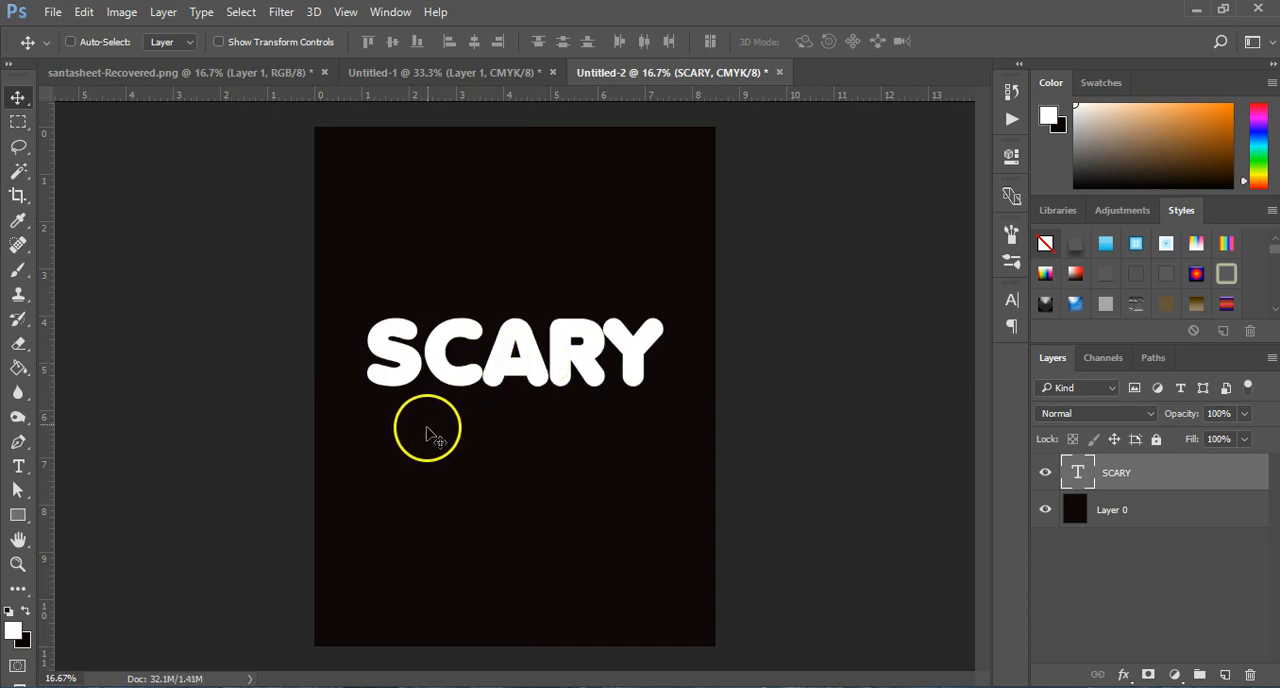
# Step: Place the image dripping-blood-texture-free.jpg into the document as an embedded object
pyautogui.press('z')
pyautogui.click(425, 420)
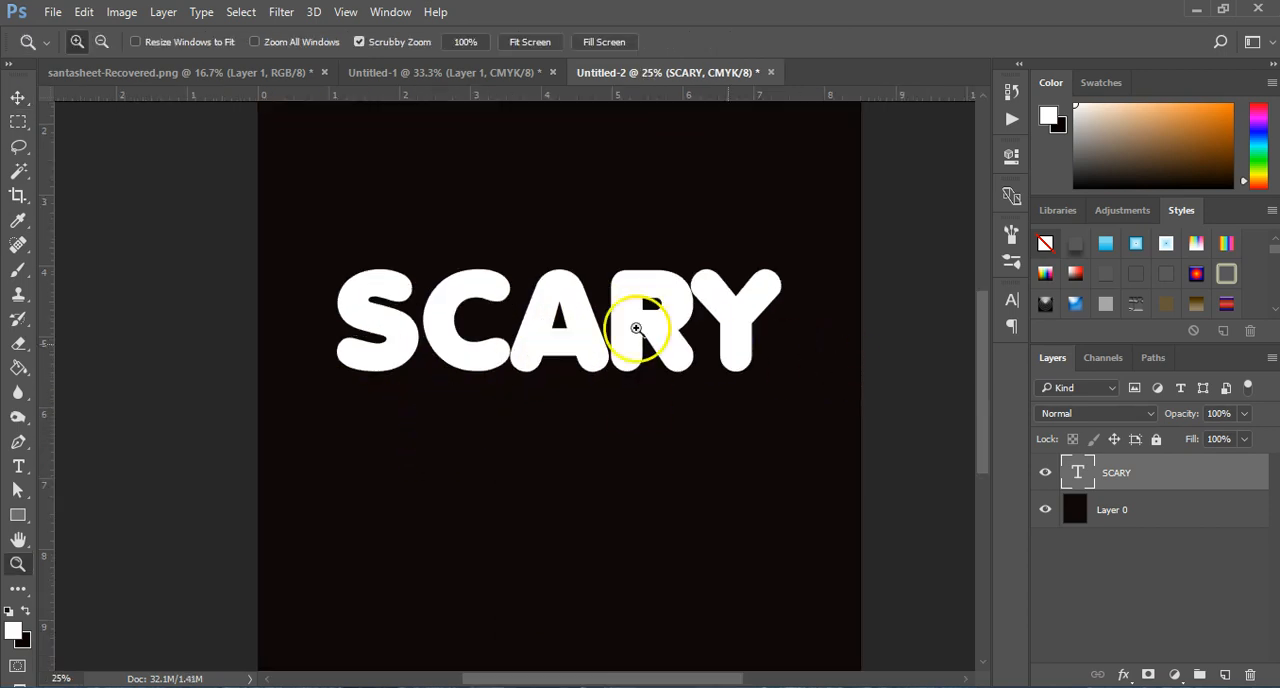
pyautogui.press('v')
pyautogui.click(52, 12)
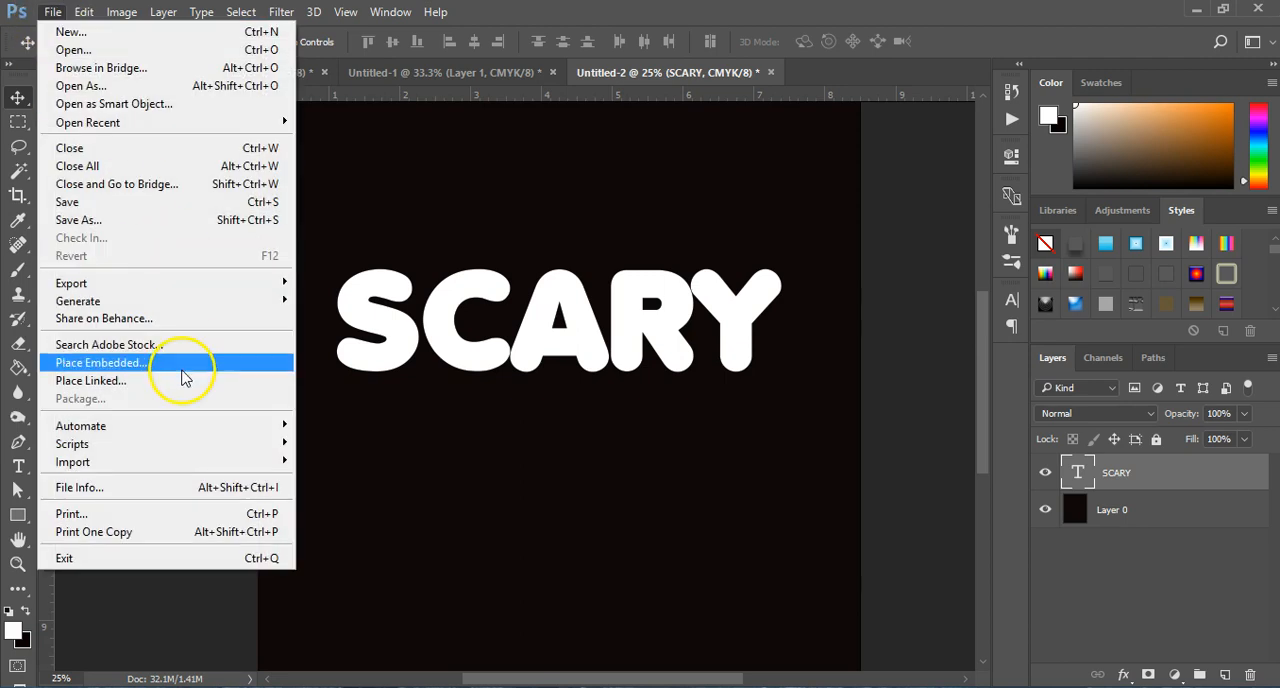
pyautogui.click(180, 364)
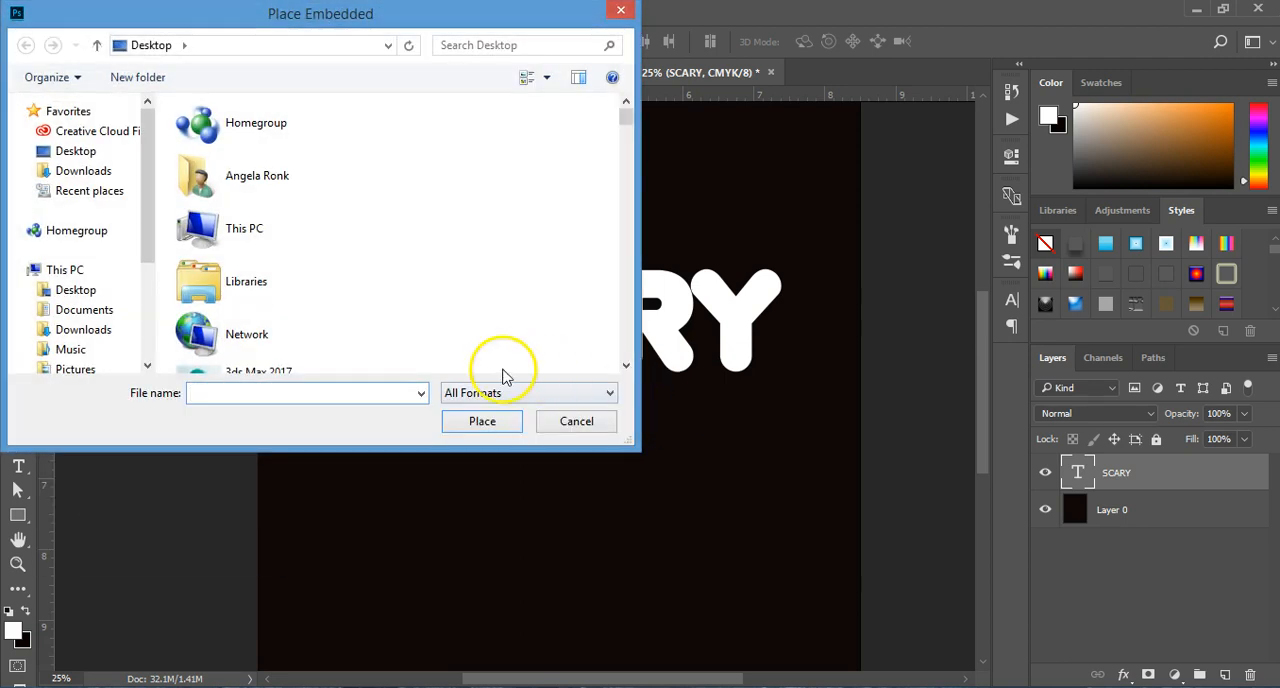
pyautogui.write('Dr')
pyautogui.click(286, 432)
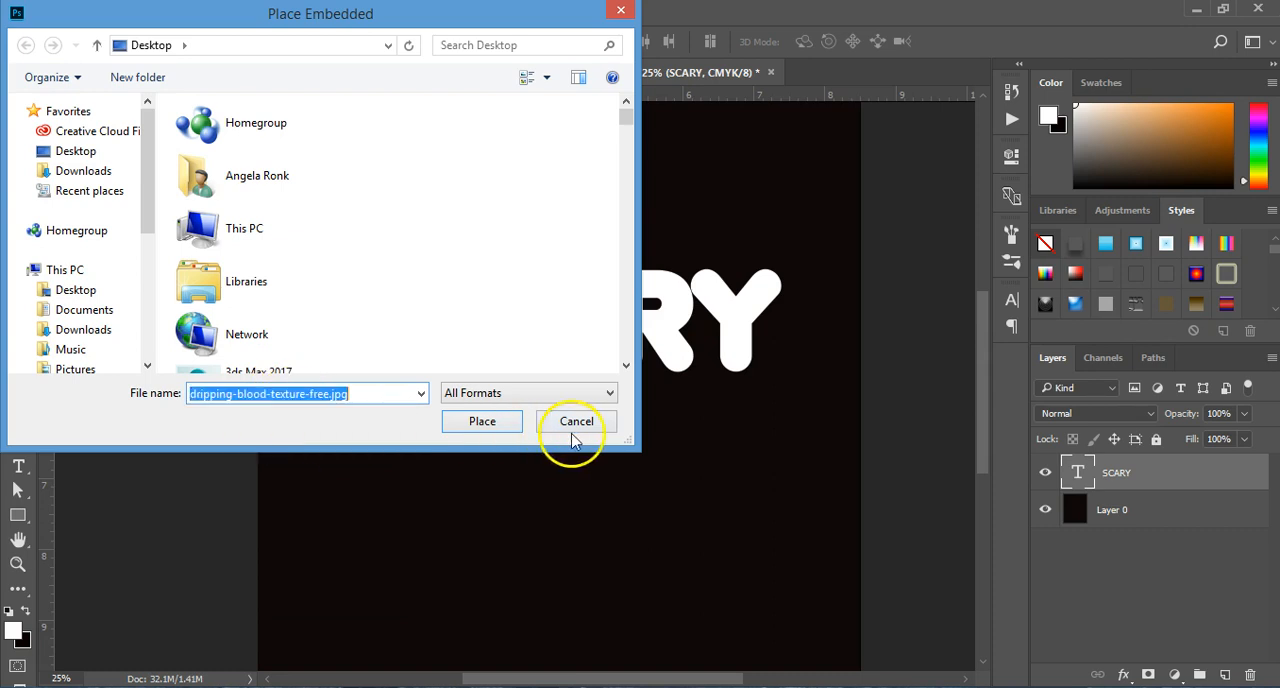
pyautogui.click(476, 423)
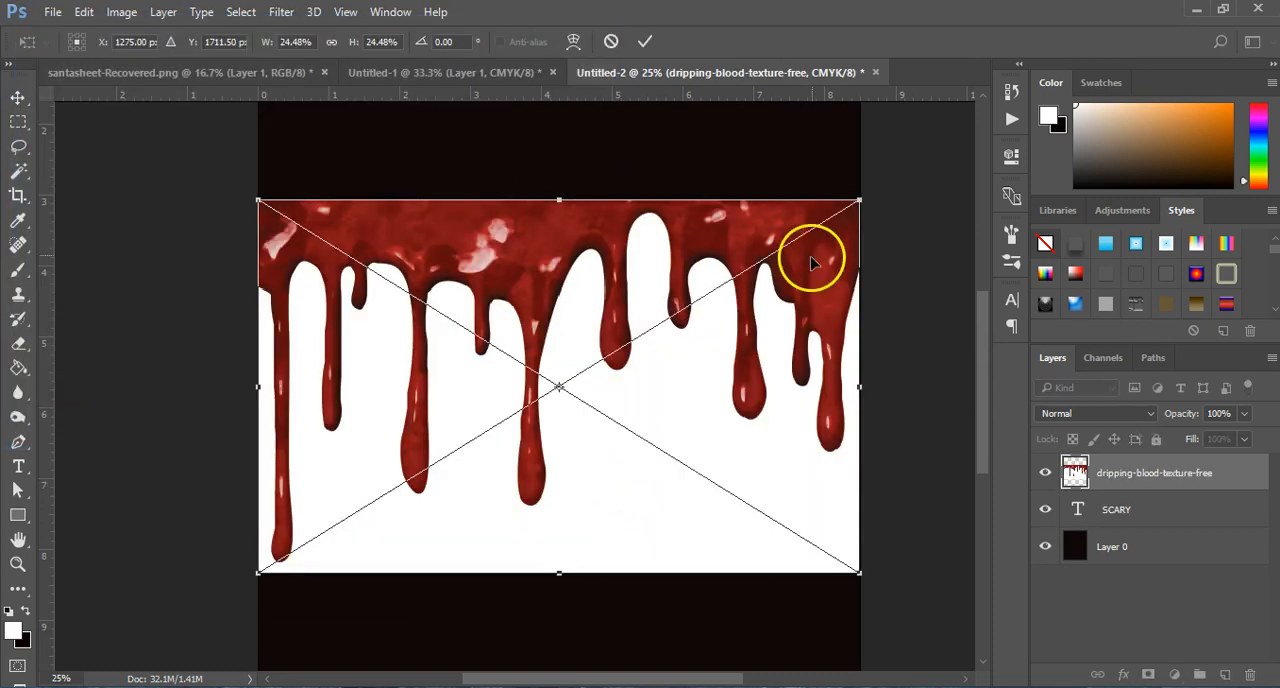
# Step: Scale the blood texture down to span the letters S and C, position it along their lower edge, and commit the placement
pyautogui.moveTo(846, 190); pyautogui.dragTo(417, 391)
pyautogui.moveTo(357, 468); pyautogui.dragTo(444, 382)
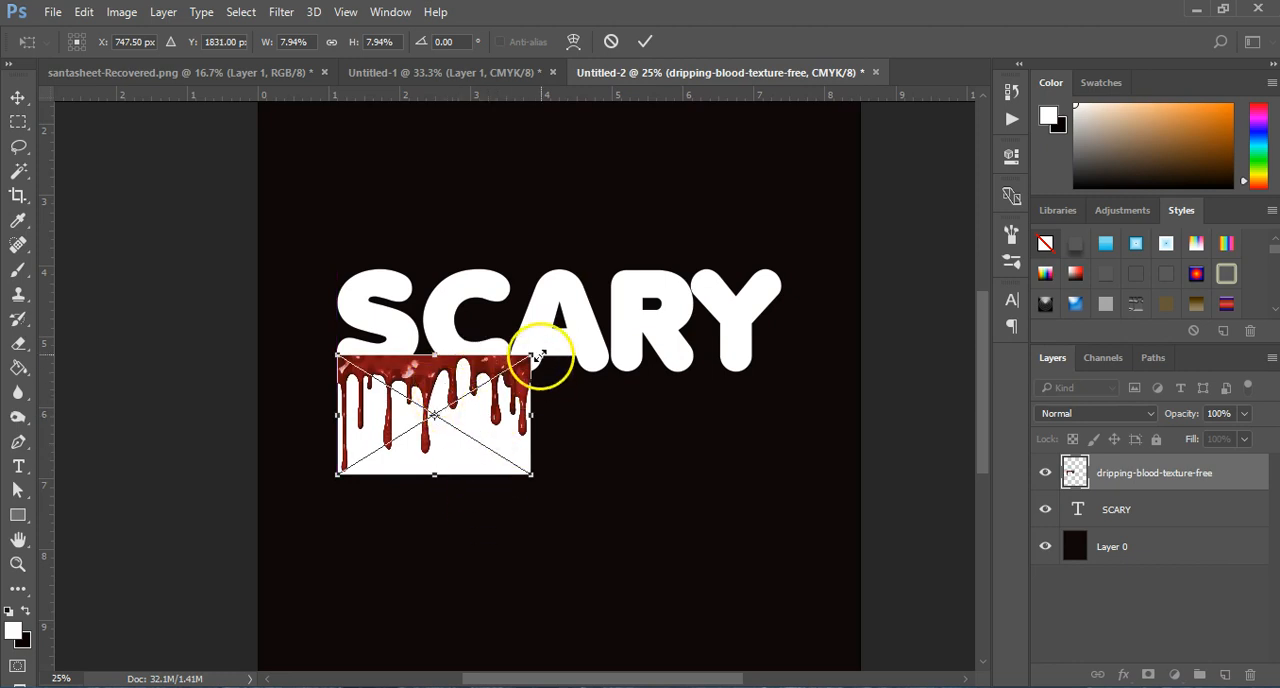
pyautogui.moveTo(531, 352); pyautogui.dragTo(485, 372)
pyautogui.click(18, 97)
pyautogui.click(548, 280)
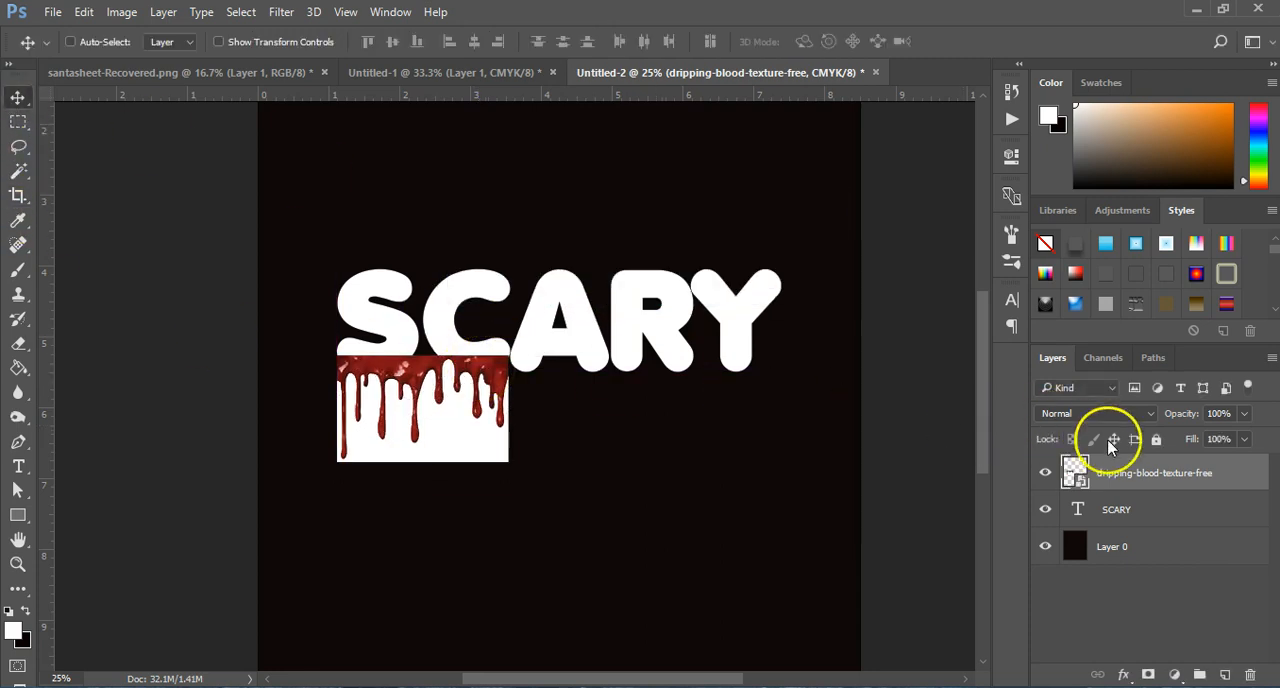
# Step: Rasterize the dripping blood layer, delete its white background with a Magic Wand selection, and deselect
pyautogui.rightClick(1125, 472)
pyautogui.click(782, 419)
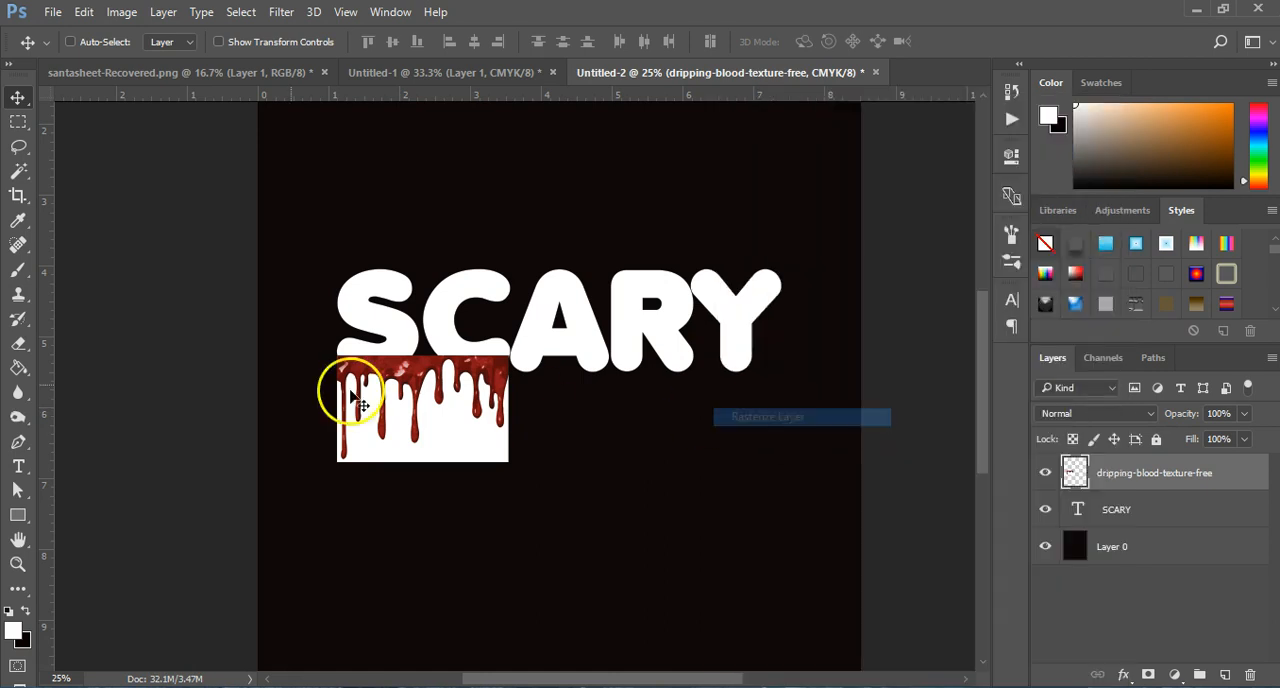
pyautogui.click(18, 170)
pyautogui.click(462, 445)
pyautogui.press('Delete')
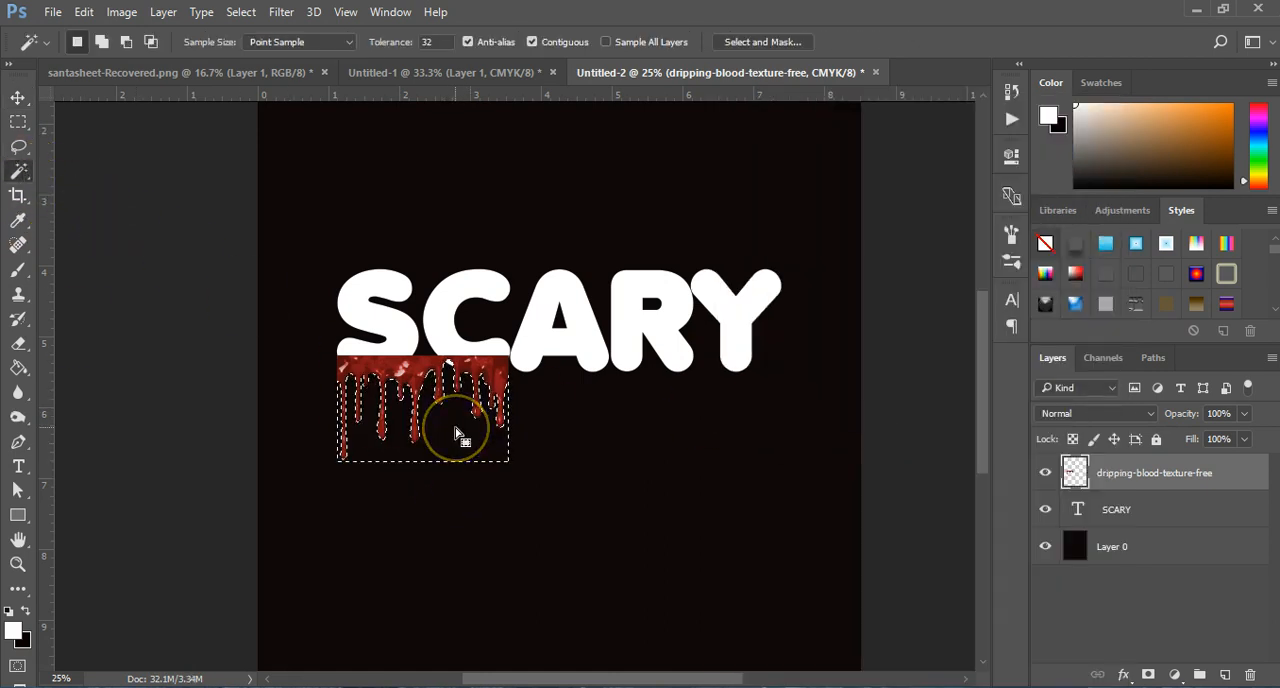
pyautogui.hotkey('ctrl', 'd')
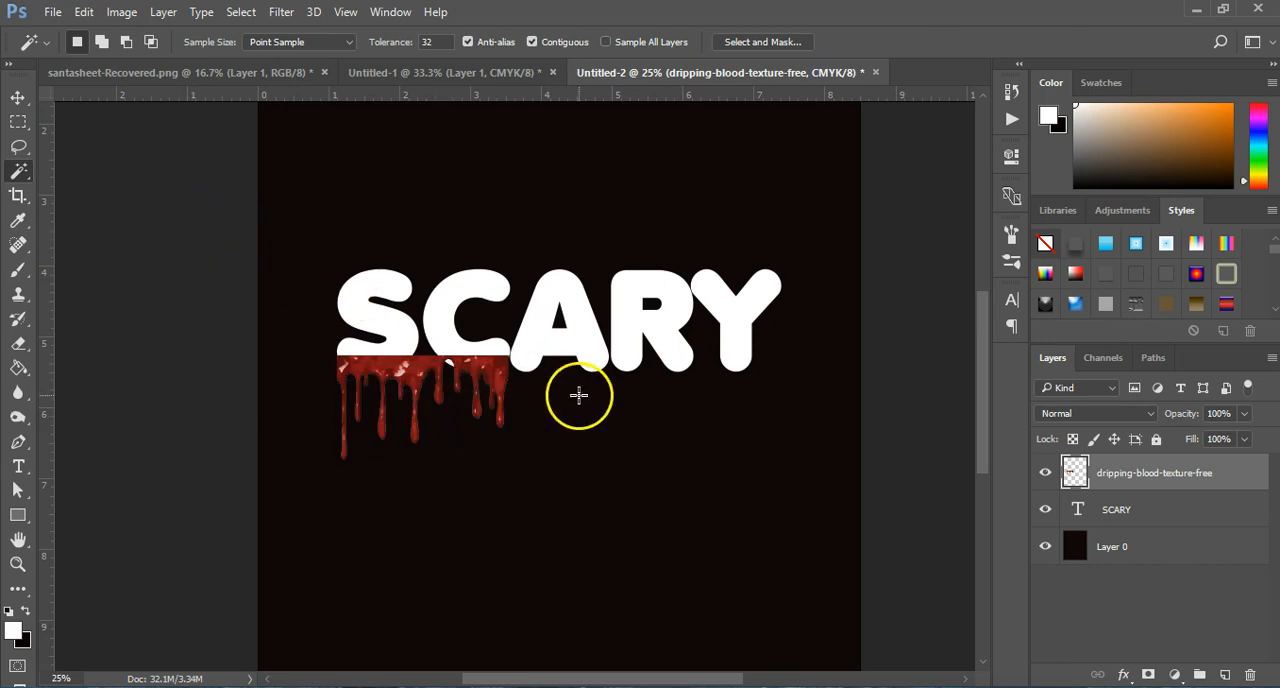
# Step: Duplicate the blood strip, place the copy beside the original under A and R, and narrow it to 77.99% width
pyautogui.hotkey('ctrl', 'j')
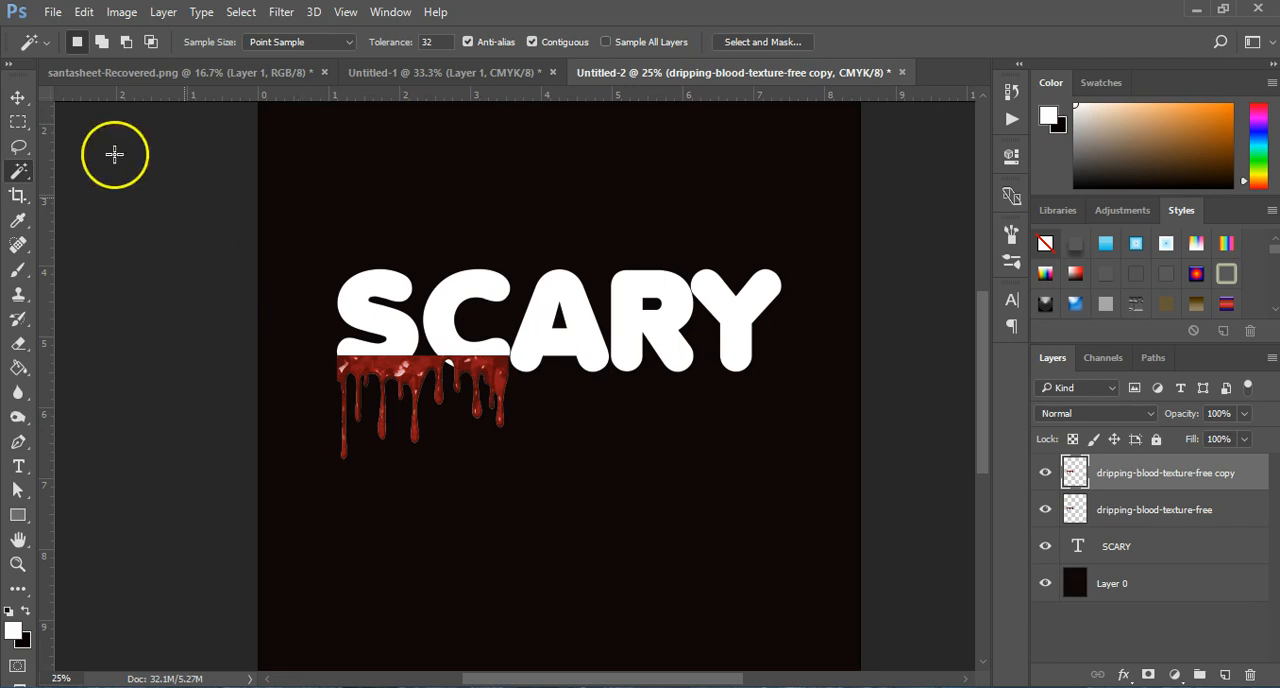
pyautogui.click(18, 97)
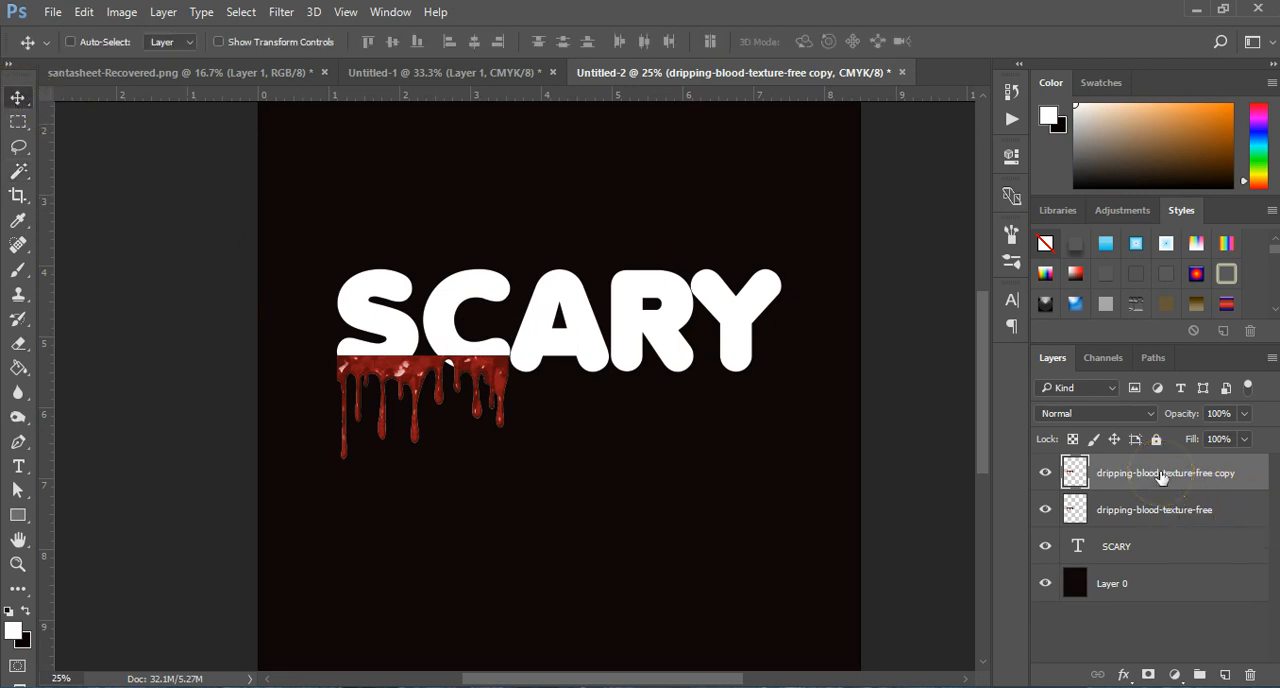
pyautogui.moveTo(480, 377); pyautogui.dragTo(662, 384)
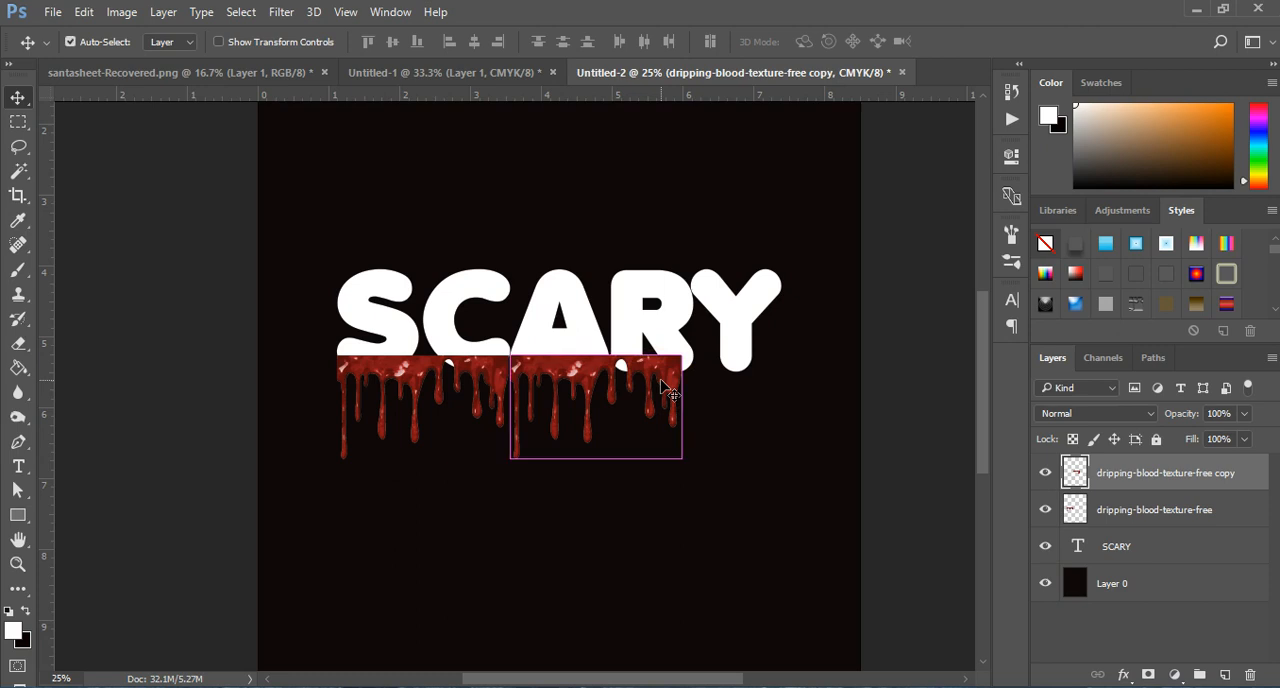
pyautogui.hotkey('ctrl', 't')
pyautogui.moveTo(685, 408); pyautogui.dragTo(644, 404)
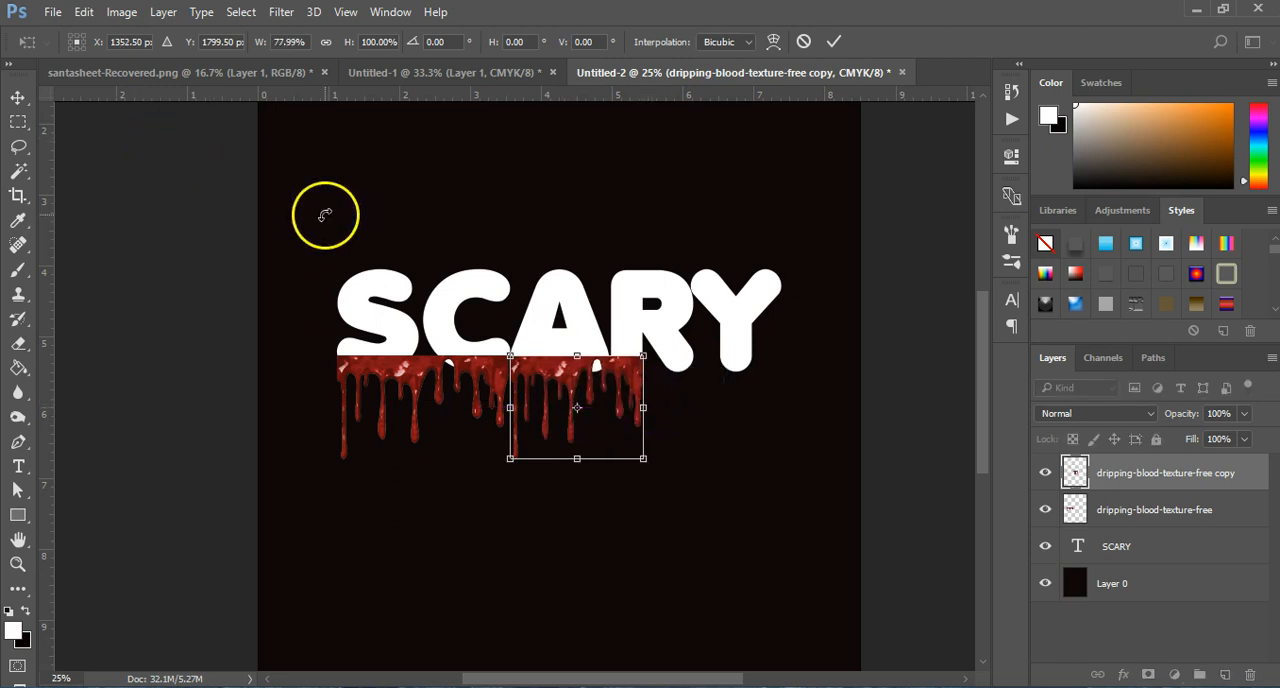
pyautogui.press('Return')
# Step: Duplicate the narrowed blood strip, place the copy under the Y, and reduce its width to 82.36%
pyautogui.hotkey('ctrl', 'j')
pyautogui.moveTo(512, 385); pyautogui.dragTo(686, 373)
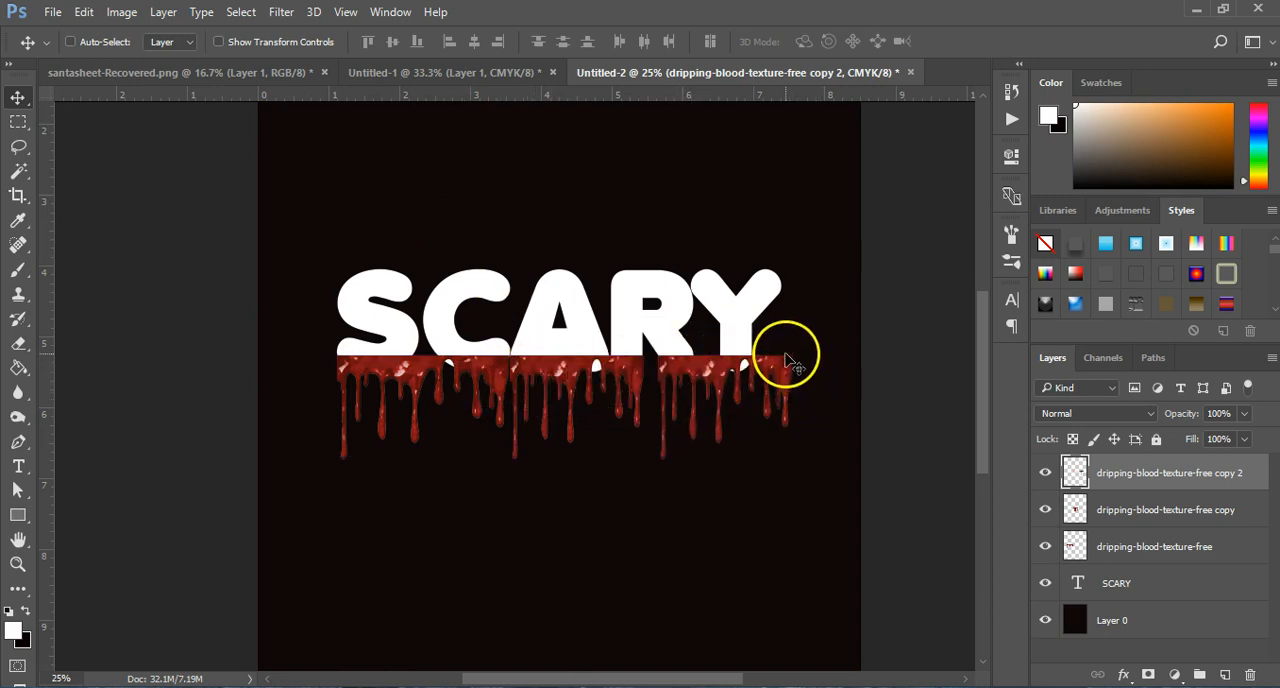
pyautogui.hotkey('ctrl', 't')
pyautogui.moveTo(790, 408); pyautogui.dragTo(767, 406)
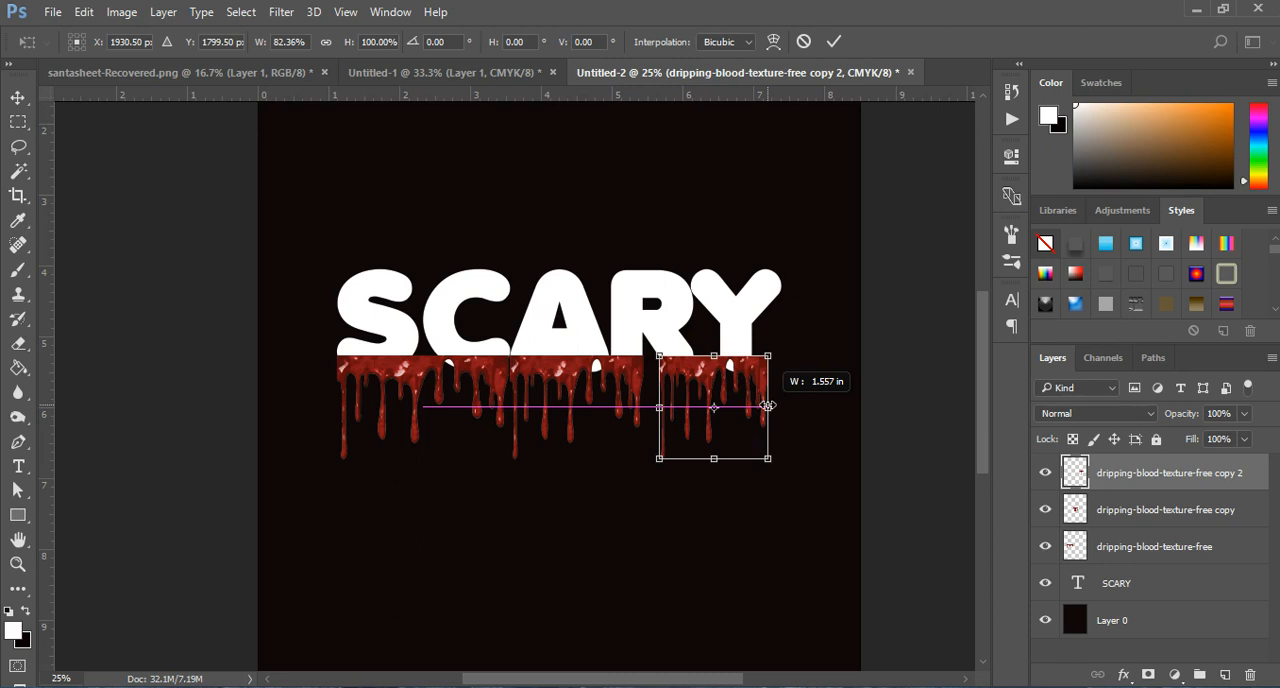
pyautogui.moveTo(767, 406); pyautogui.dragTo(766, 404)
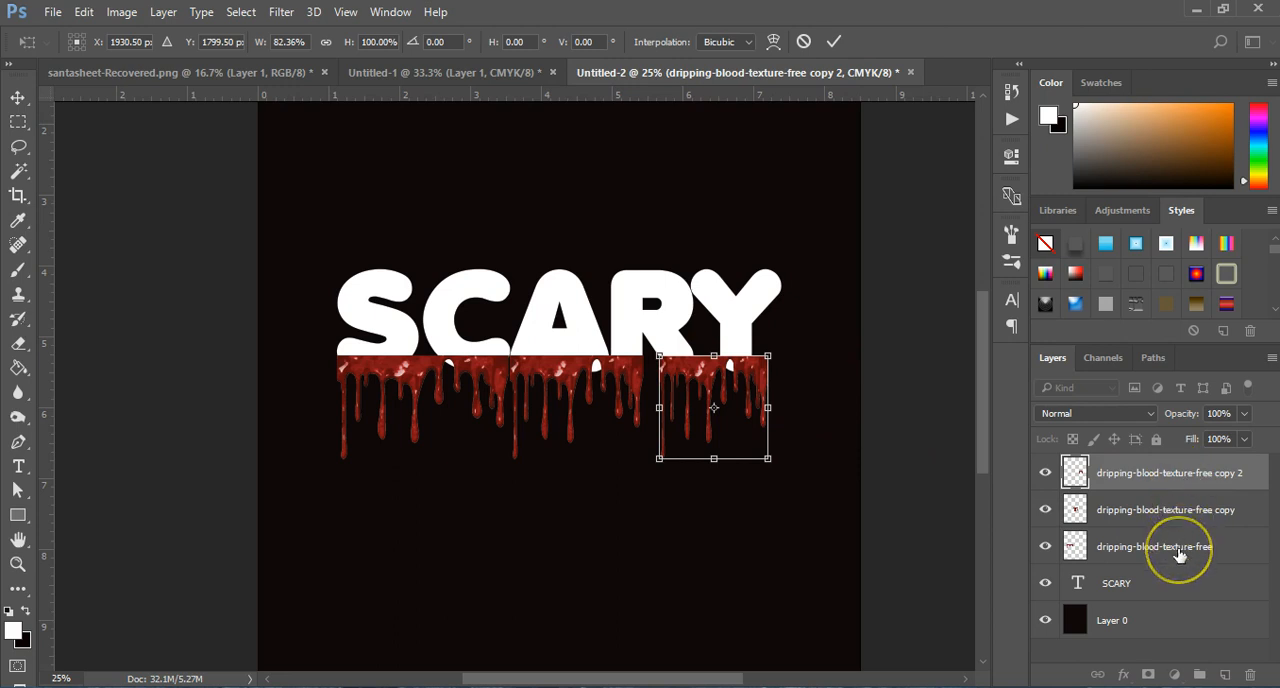
pyautogui.press('Return')
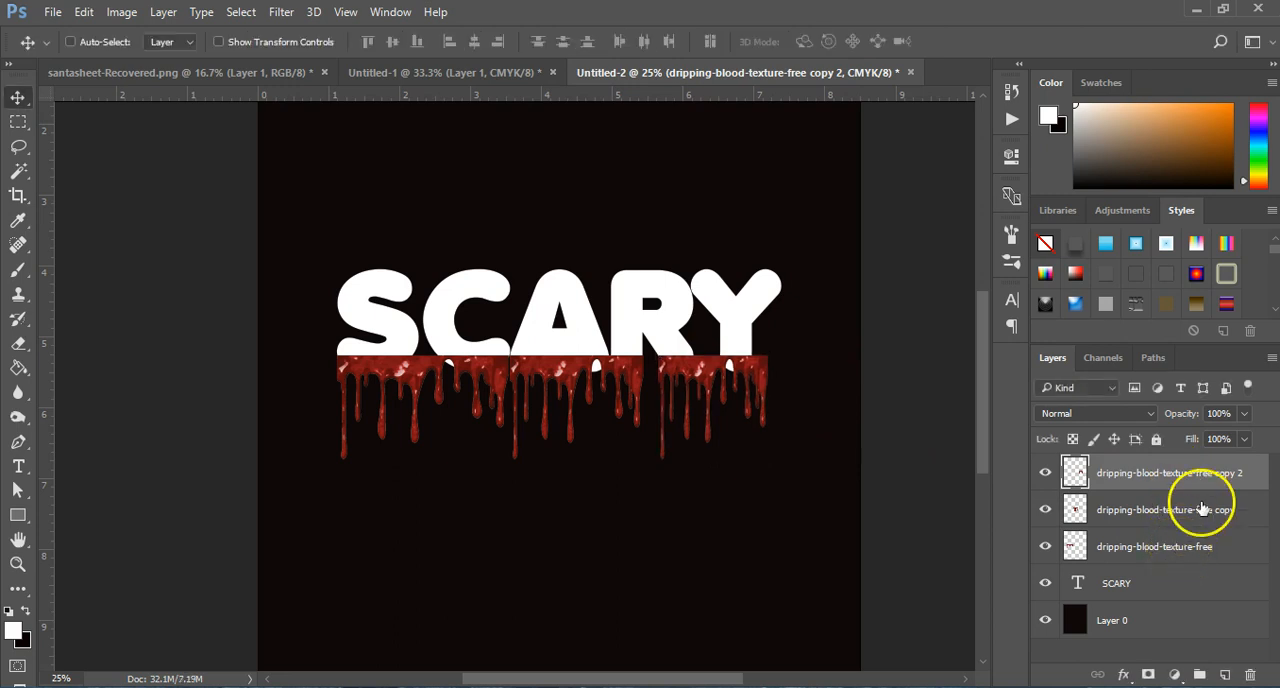
# Step: Group the three blood layers, duplicate the group, and move the copy up to the top edge of the letters
pyautogui.keyDown('shift'); pyautogui.click(1162, 548); pyautogui.keyUp('shift')
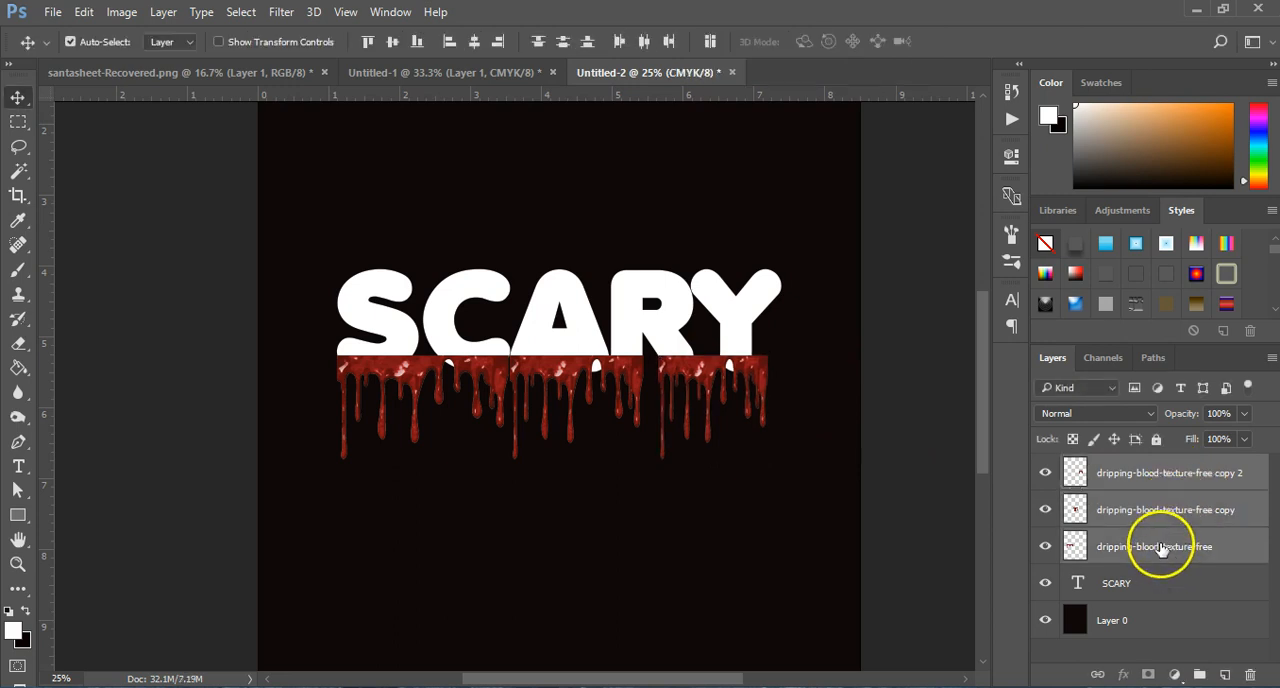
pyautogui.hotkey('ctrl', 'g')
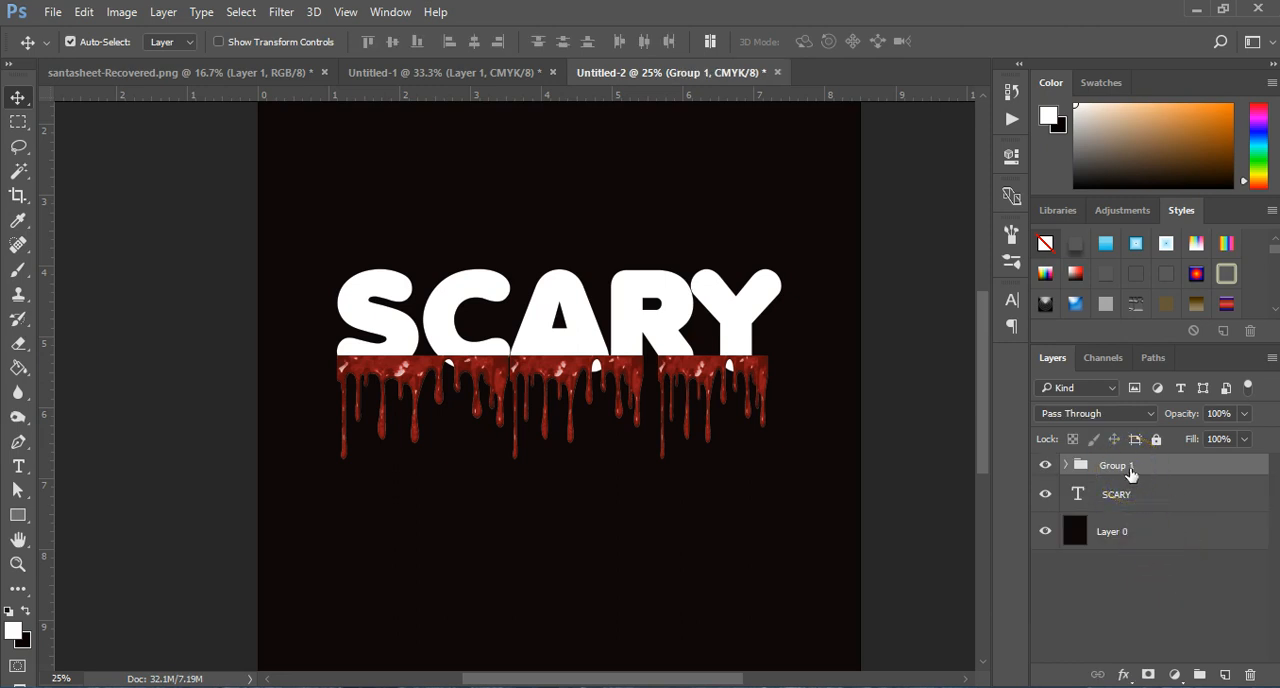
pyautogui.hotkey('ctrl', 'j')
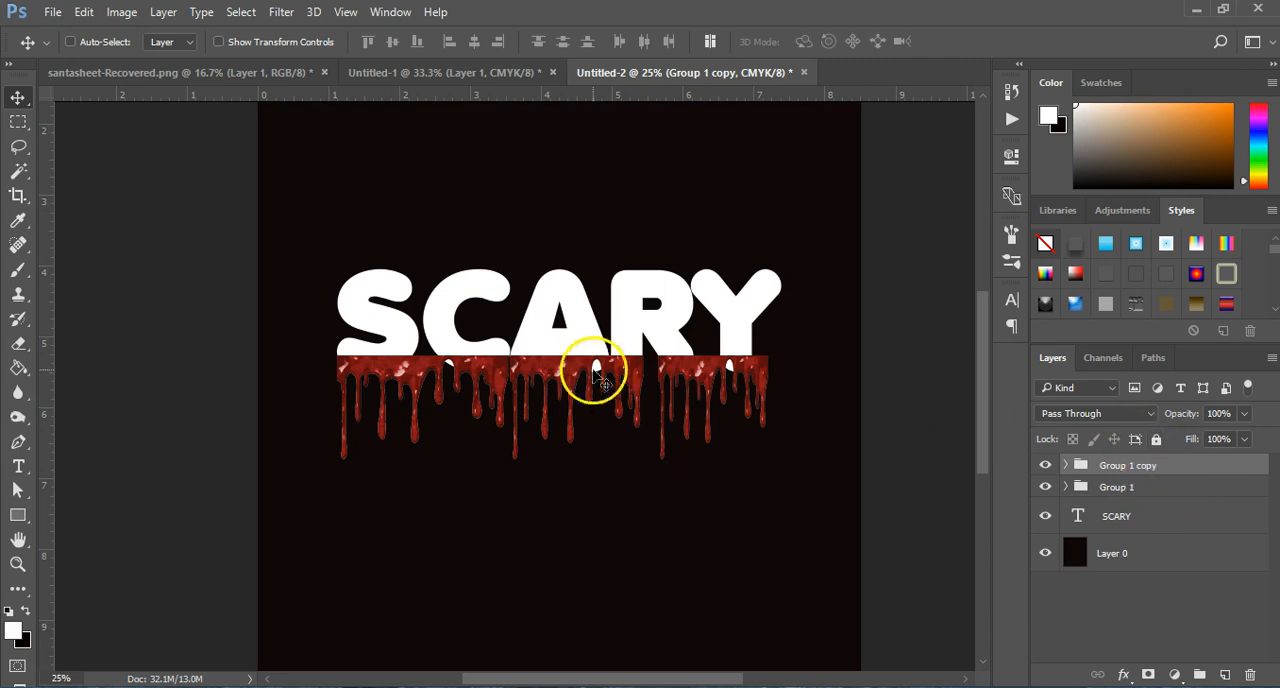
pyautogui.moveTo(605, 368); pyautogui.dragTo(601, 286)
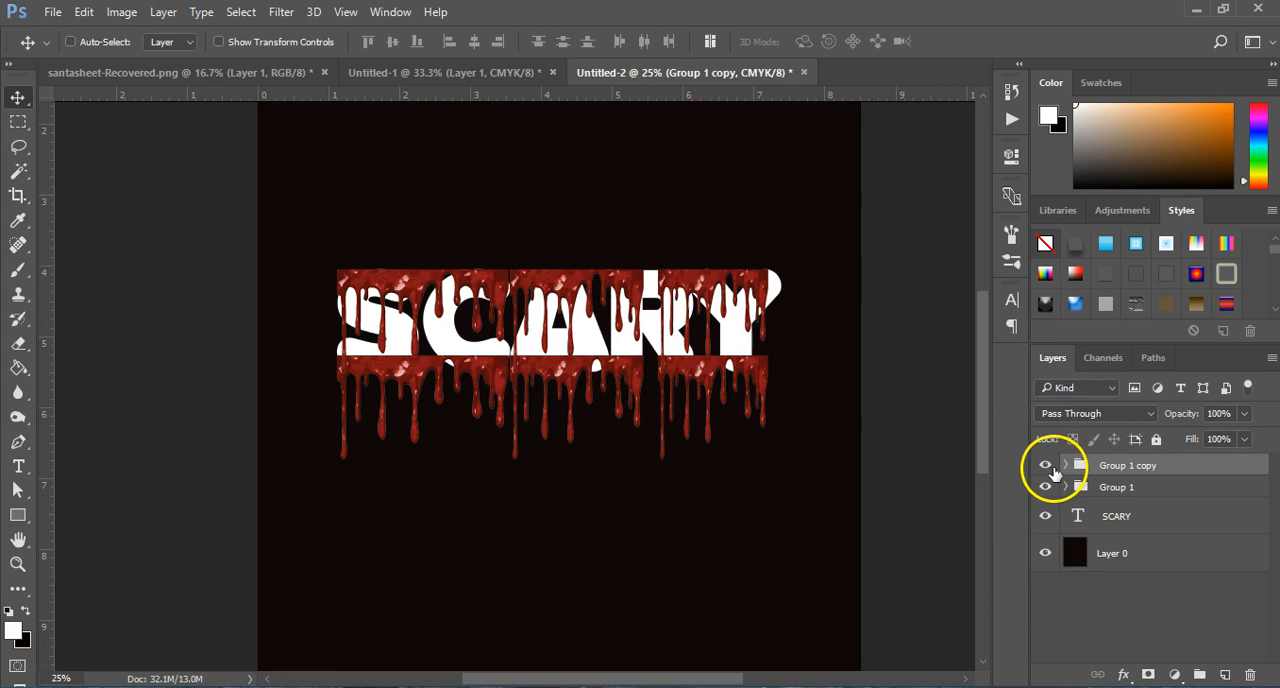
# Step: Scale the duplicated group's blood strip over S and C to 95.60% width and 64.46% height
pyautogui.click(1065, 465)
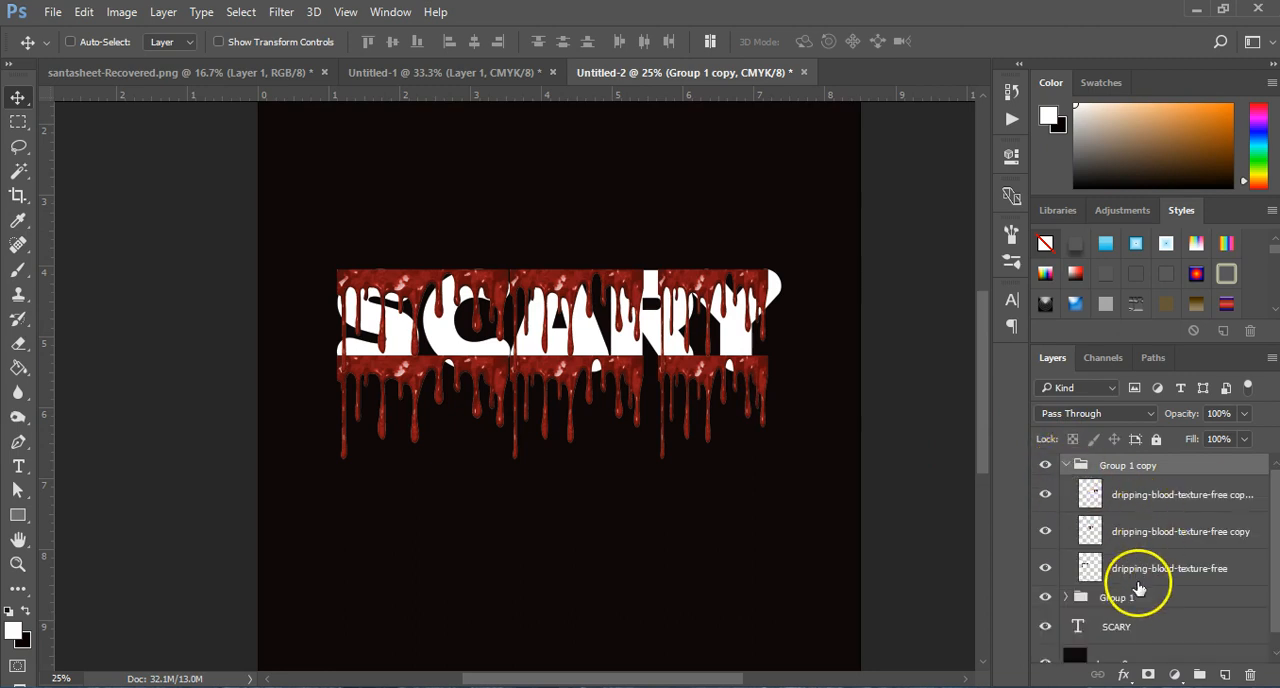
pyautogui.click(1220, 578)
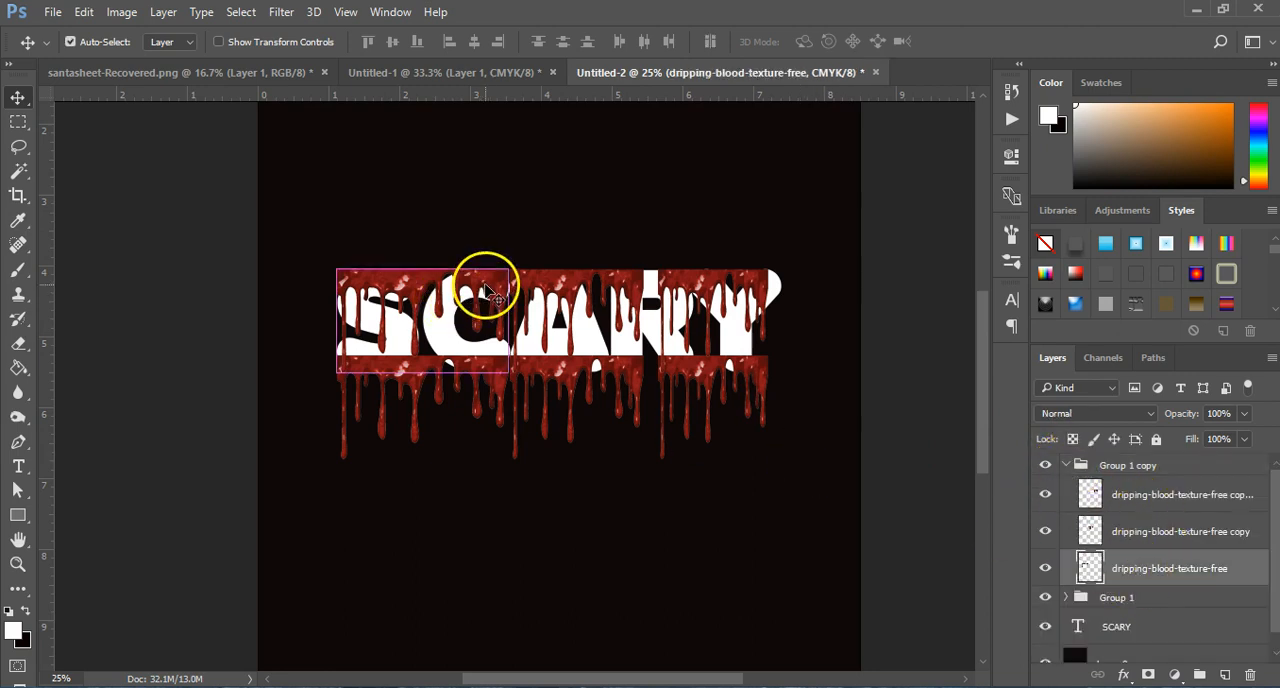
pyautogui.hotkey('ctrl', 't')
pyautogui.moveTo(508, 272)
pyautogui.mouseDown()
pyautogui.moveTo(488, 274)
pyautogui.moveTo(514, 281)
pyautogui.moveTo(502, 283)
pyautogui.mouseUp()
pyautogui.moveTo(420, 372); pyautogui.dragTo(423, 334)
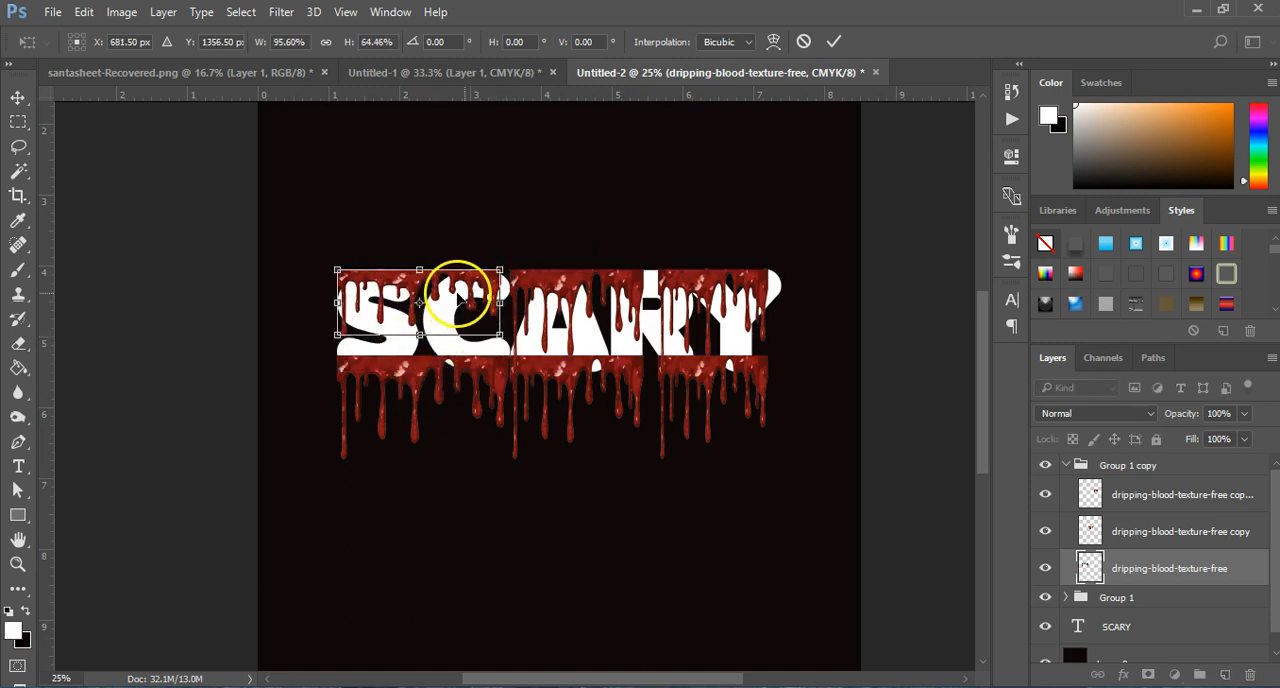
# Step: Shift the resized strip over the upper S, commit it, and place a duplicate across the tops of C and A
pyautogui.moveTo(478, 288)
pyautogui.mouseDown()
pyautogui.moveTo(449, 290)
pyautogui.moveTo(474, 307)
pyautogui.mouseUp()
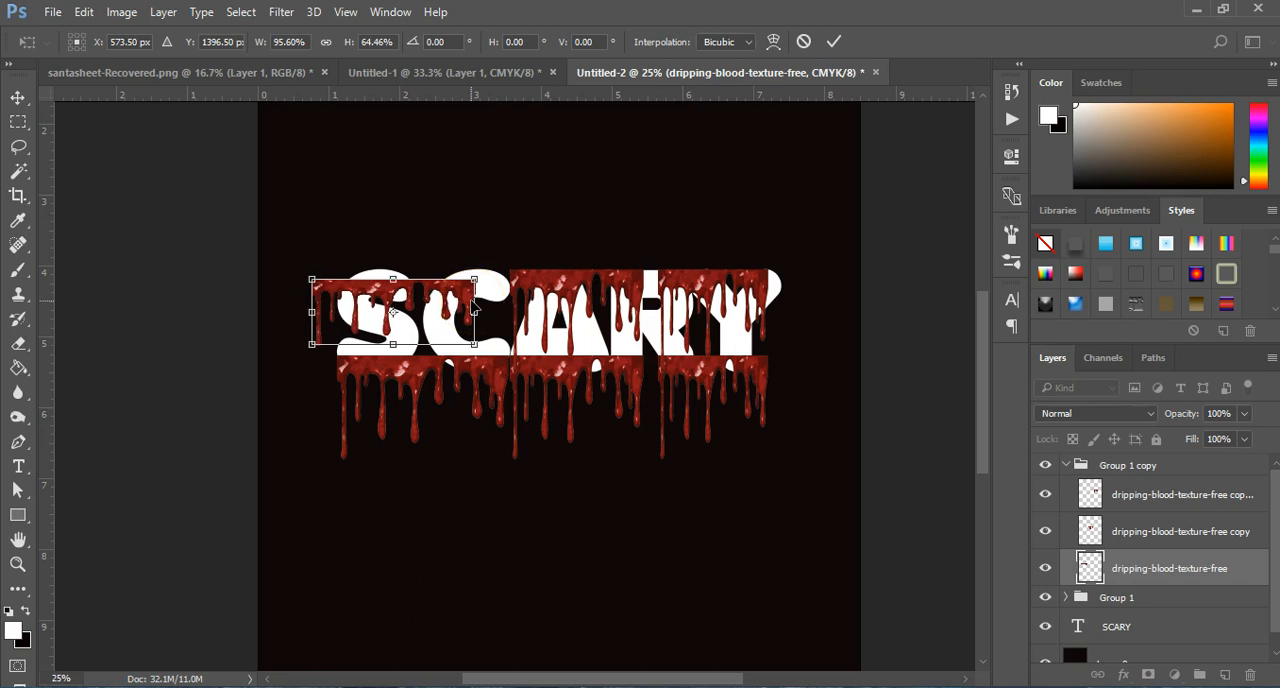
pyautogui.press('Return')
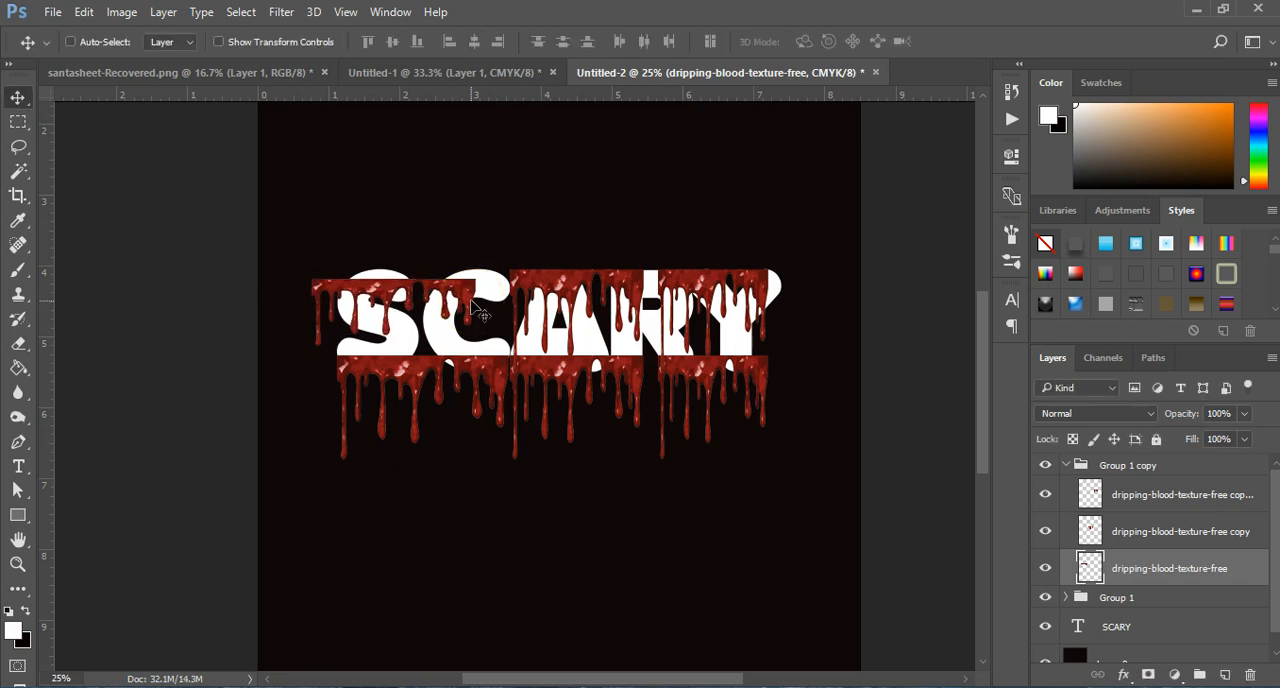
pyautogui.hotkey('ctrl', 'j')
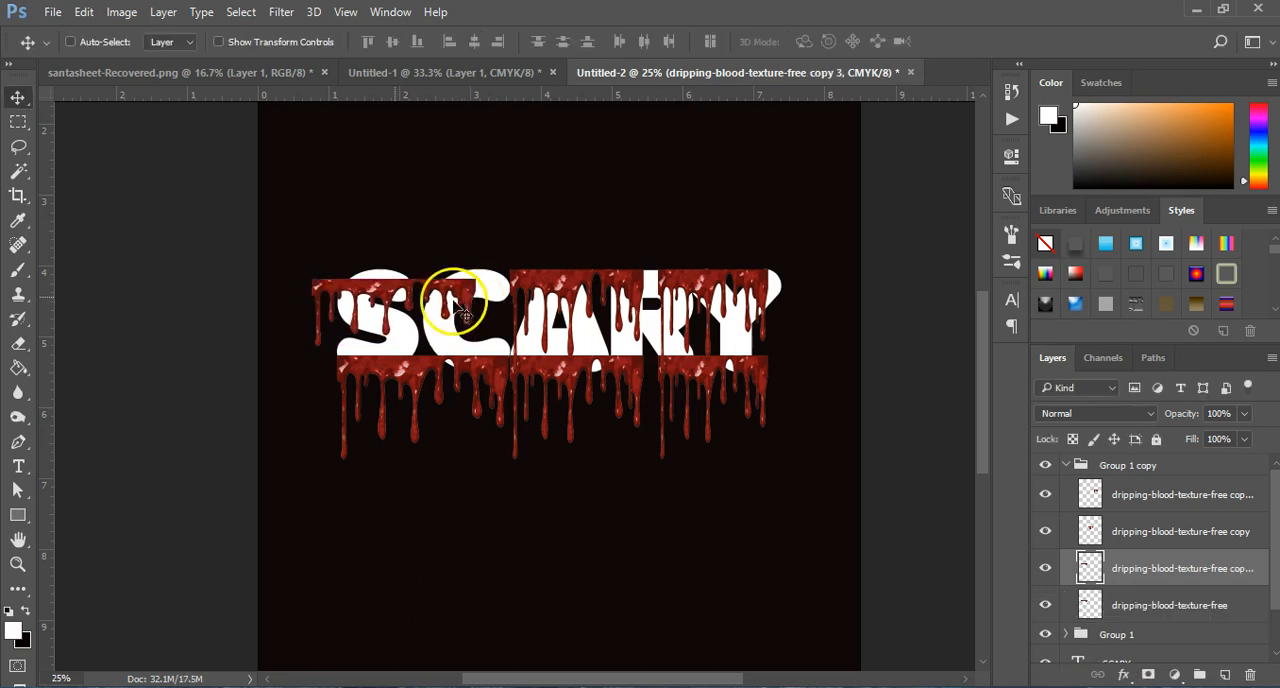
pyautogui.moveTo(432, 292); pyautogui.dragTo(546, 282)
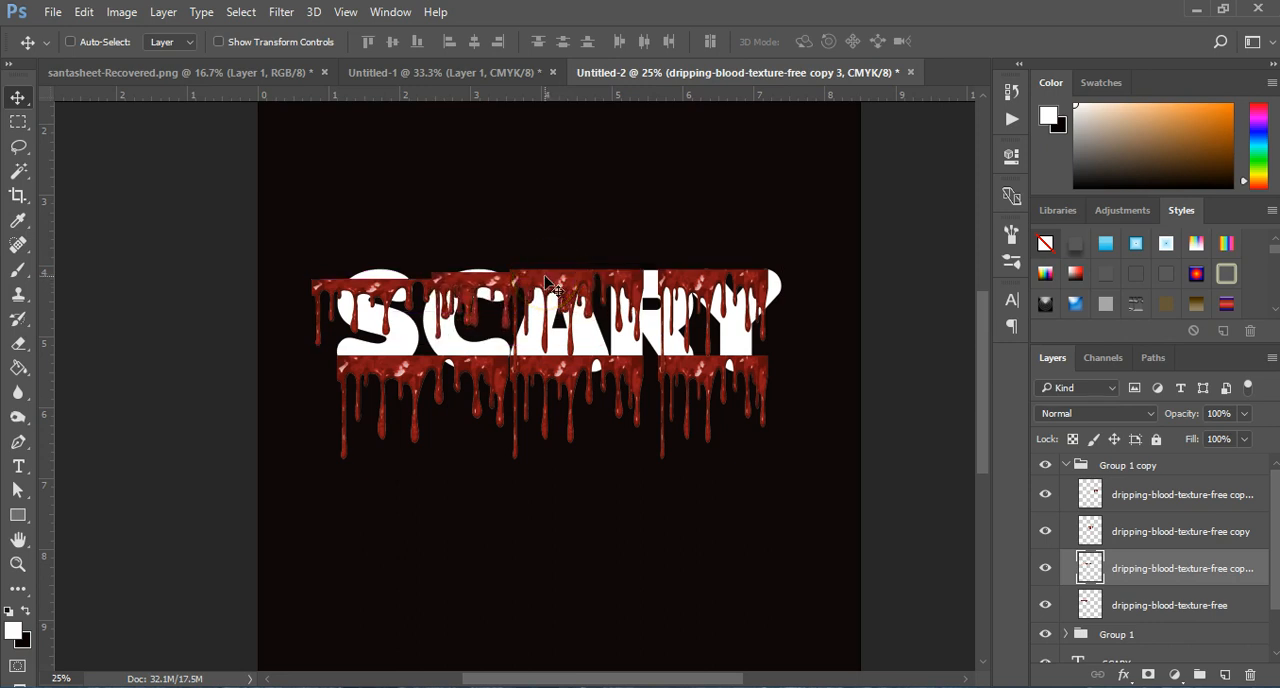
# Step: Lower the duplicated group's middle blood strip and scale it to 77.60% width and 77.68% height, applying the transformation
pyautogui.click(1150, 528)
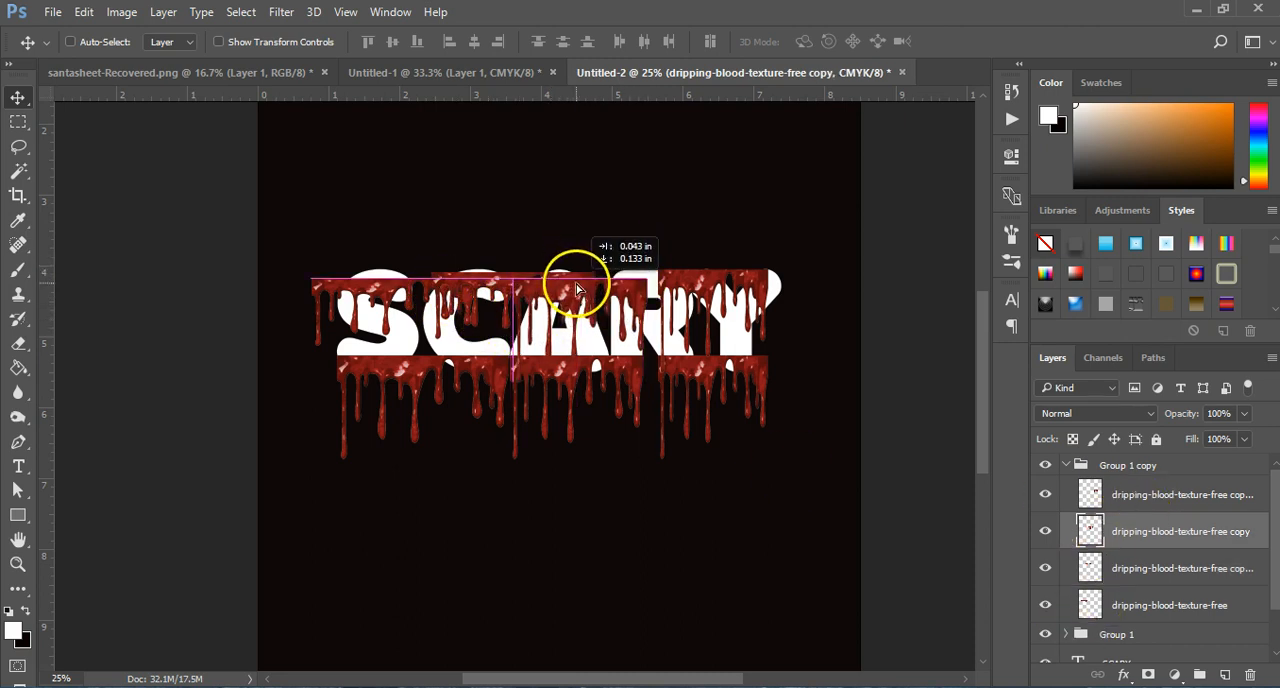
pyautogui.moveTo(572, 287); pyautogui.dragTo(574, 289)
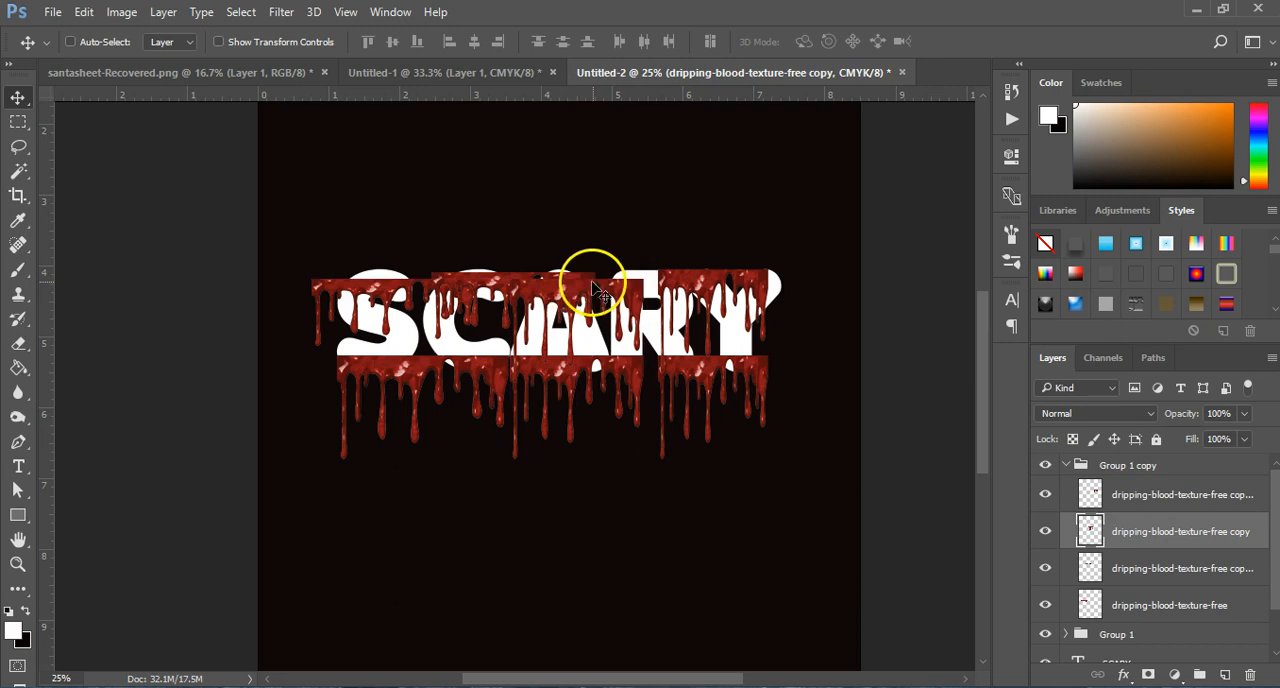
pyautogui.hotkey('ctrl', 't')
pyautogui.moveTo(640, 279); pyautogui.dragTo(609, 298)
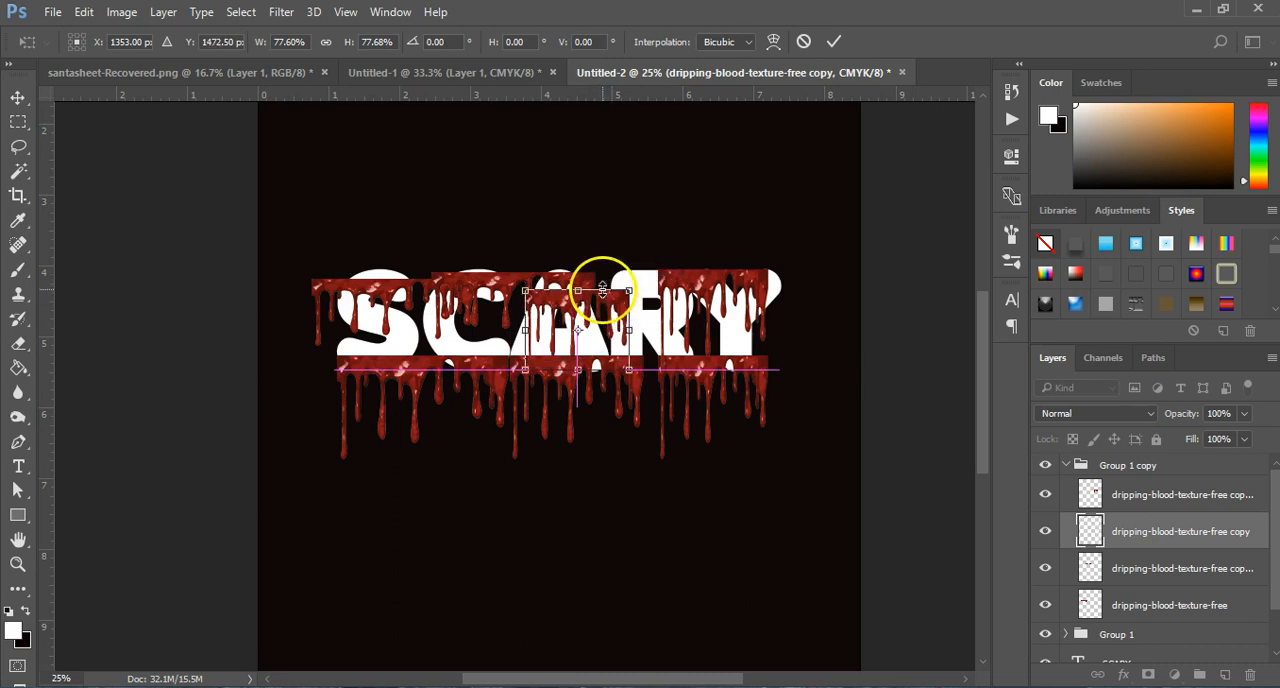
pyautogui.click(18, 100)
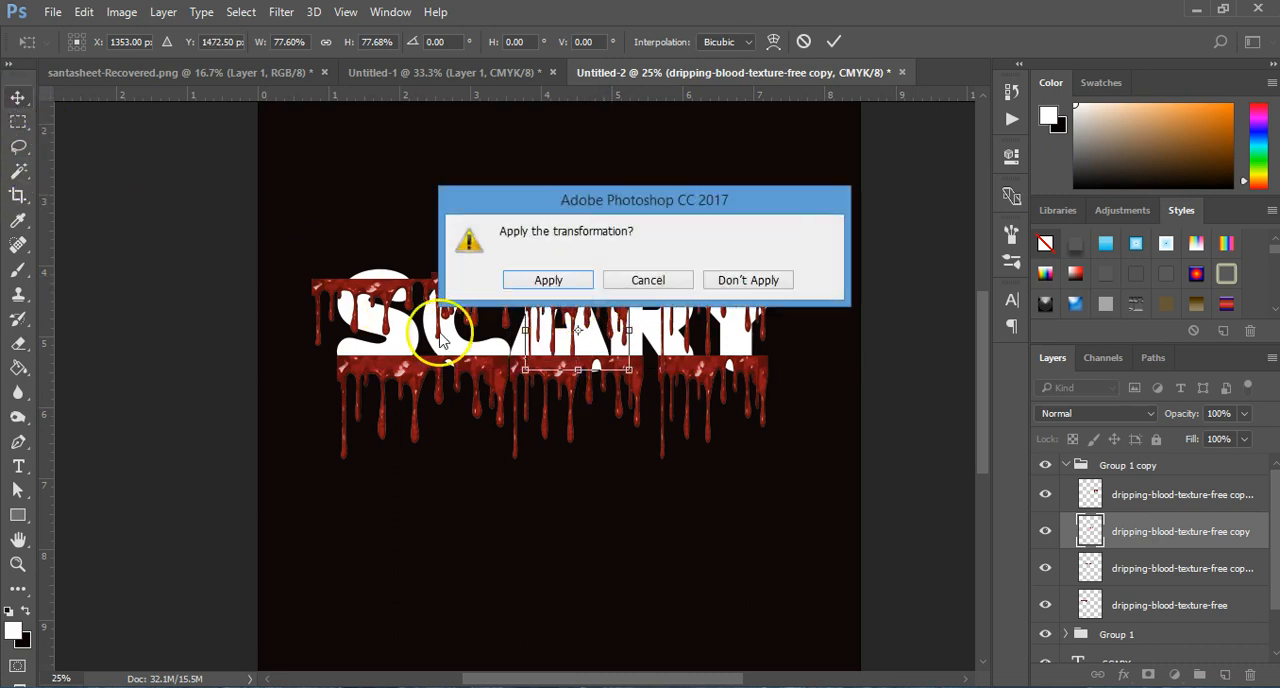
pyautogui.click(552, 279)
# Step: Nudge the reduced blood strip slightly left and up to fit over the letter A
pyautogui.click(568, 300)
pyautogui.click(561, 334)
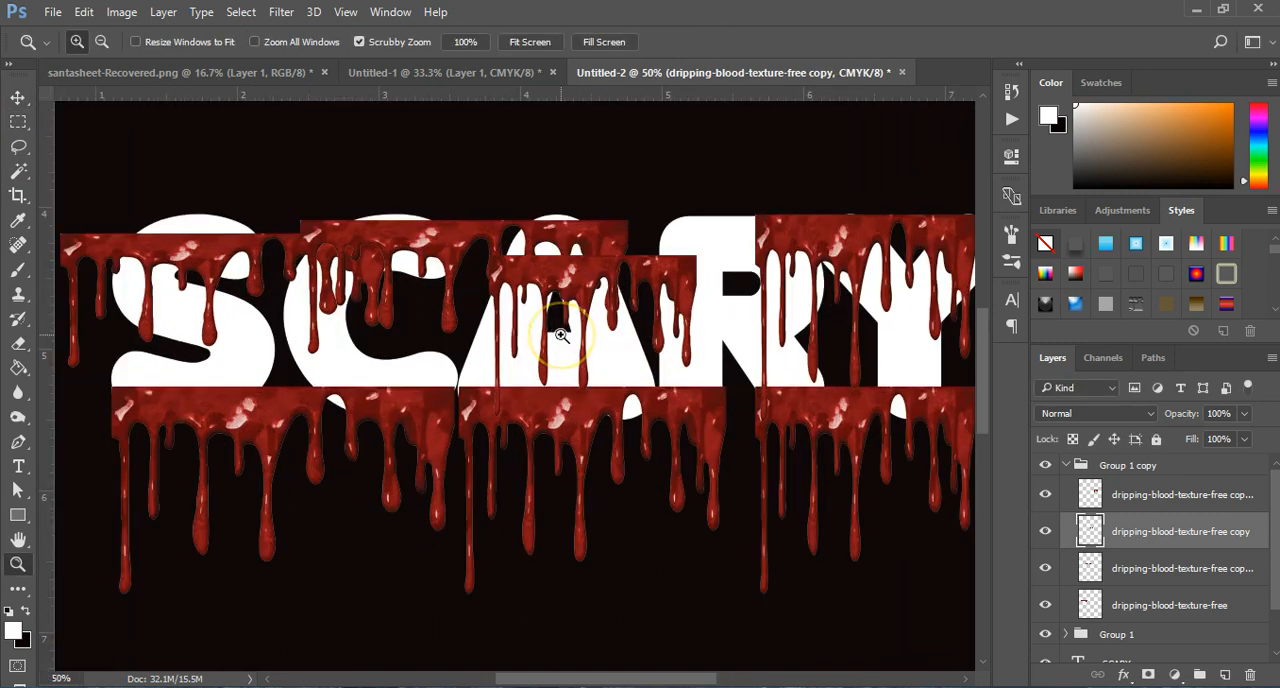
pyautogui.click(561, 334)
pyautogui.click(17, 92)
pyautogui.moveTo(585, 290); pyautogui.dragTo(543, 251)
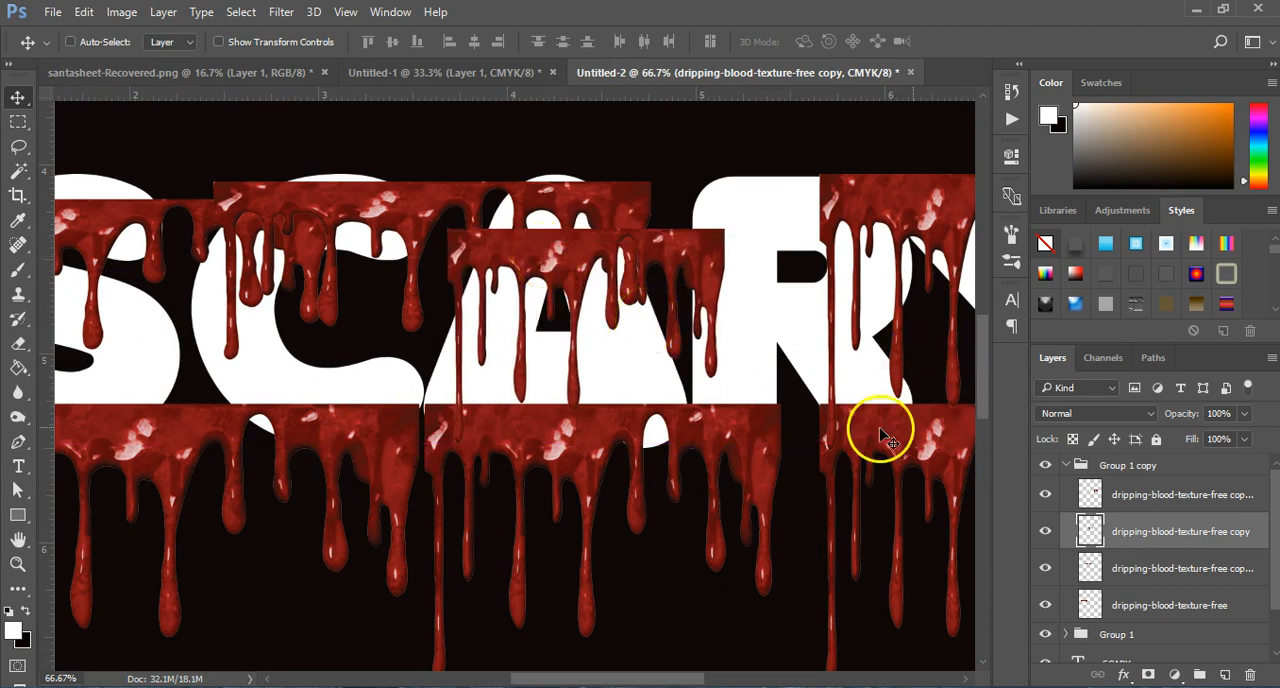
pyautogui.press('z')
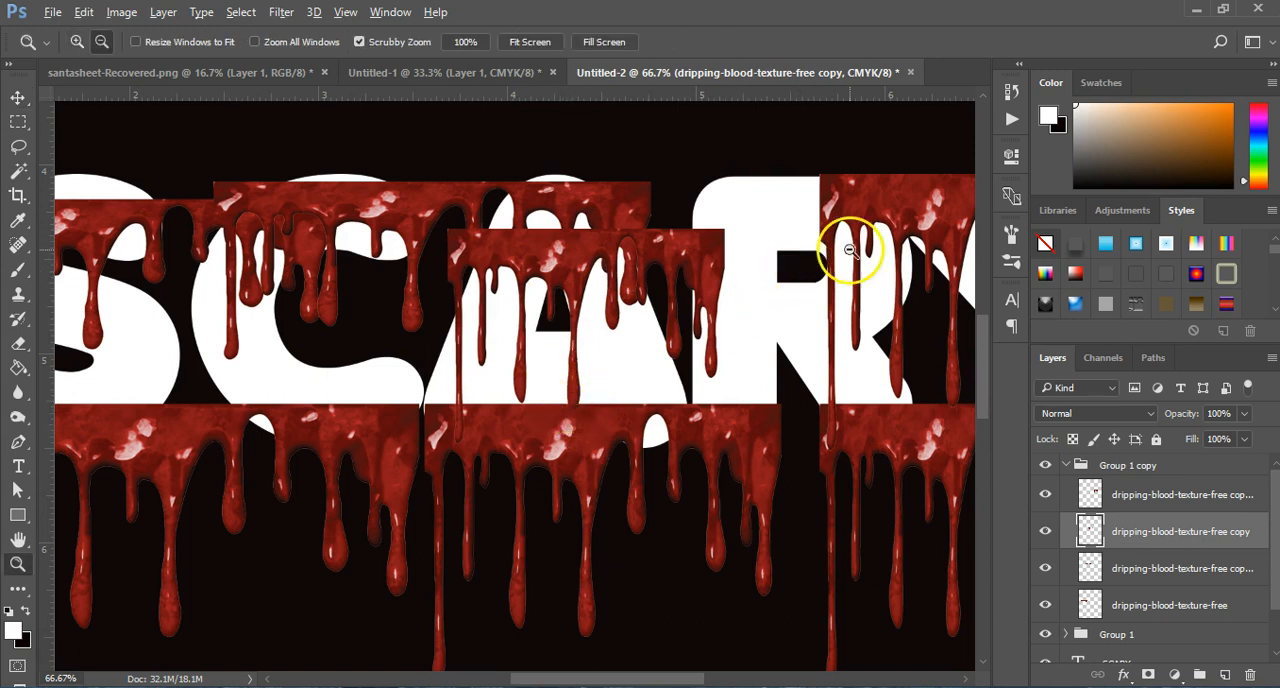
pyautogui.keyDown('alt'); pyautogui.click(848, 251); pyautogui.keyUp('alt')
pyautogui.keyDown('alt'); pyautogui.click(871, 251); pyautogui.keyUp('alt')
pyautogui.press('v')
pyautogui.moveTo(585, 678); pyautogui.dragTo(647, 678)
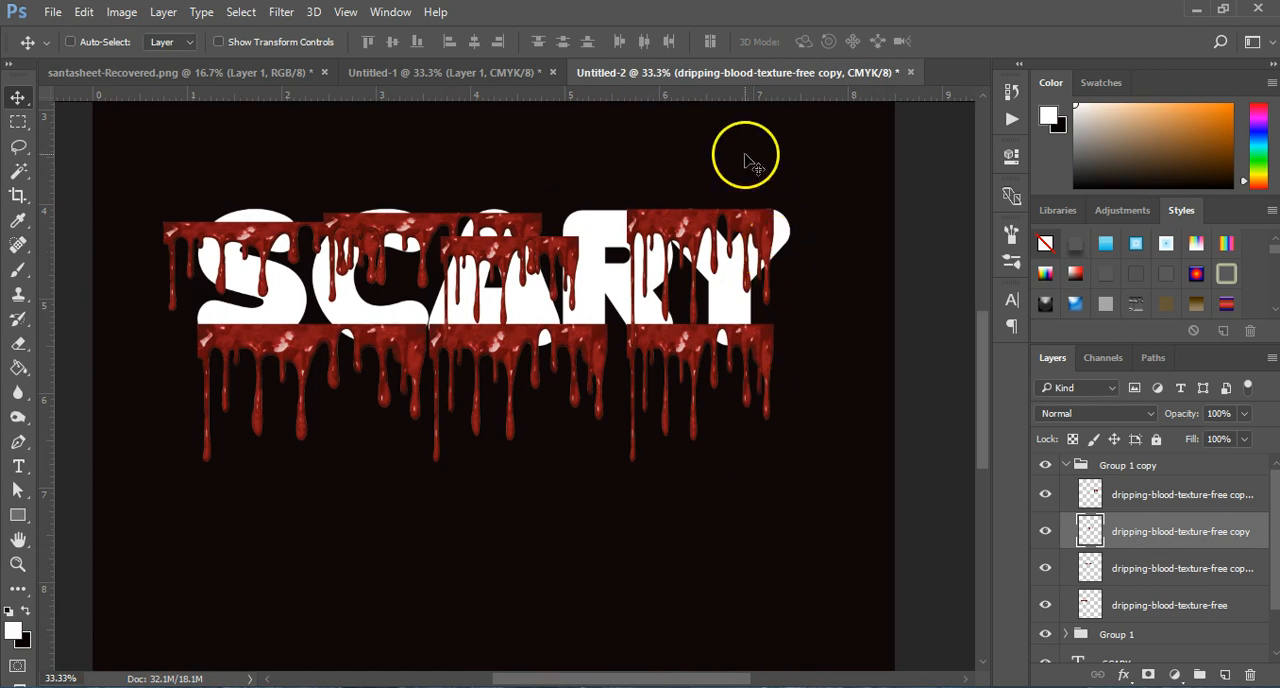
pyautogui.press('z')
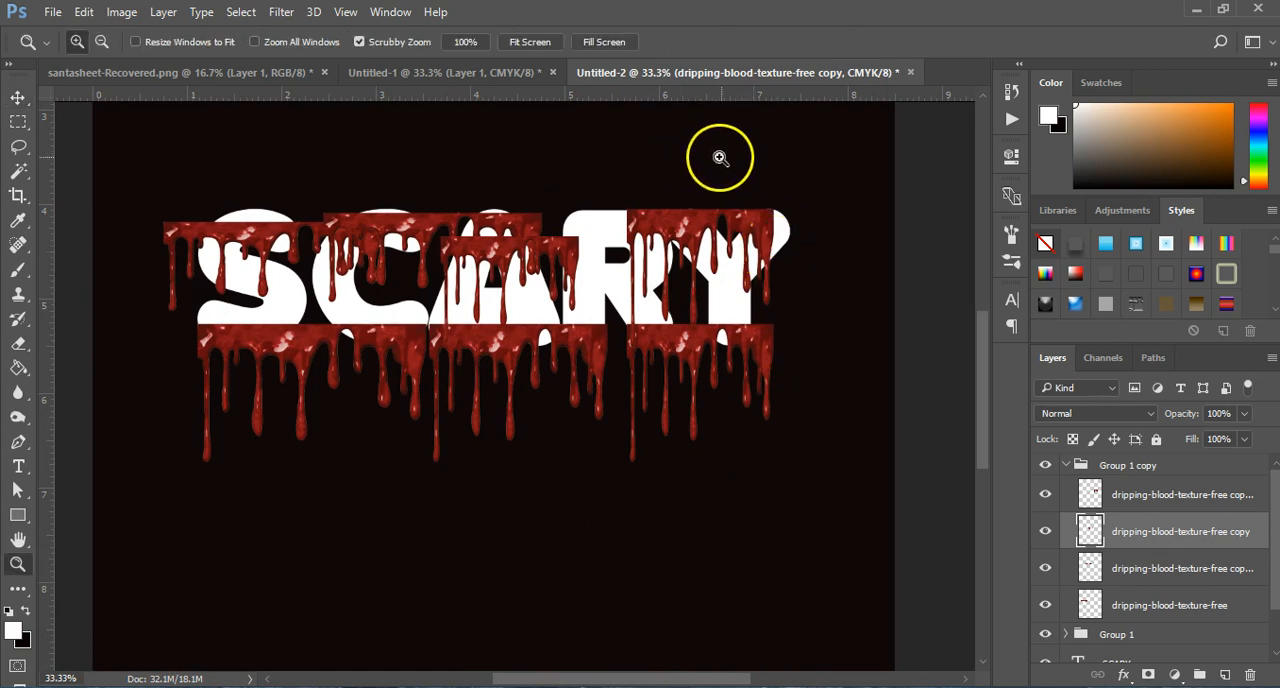
pyautogui.press('alt')
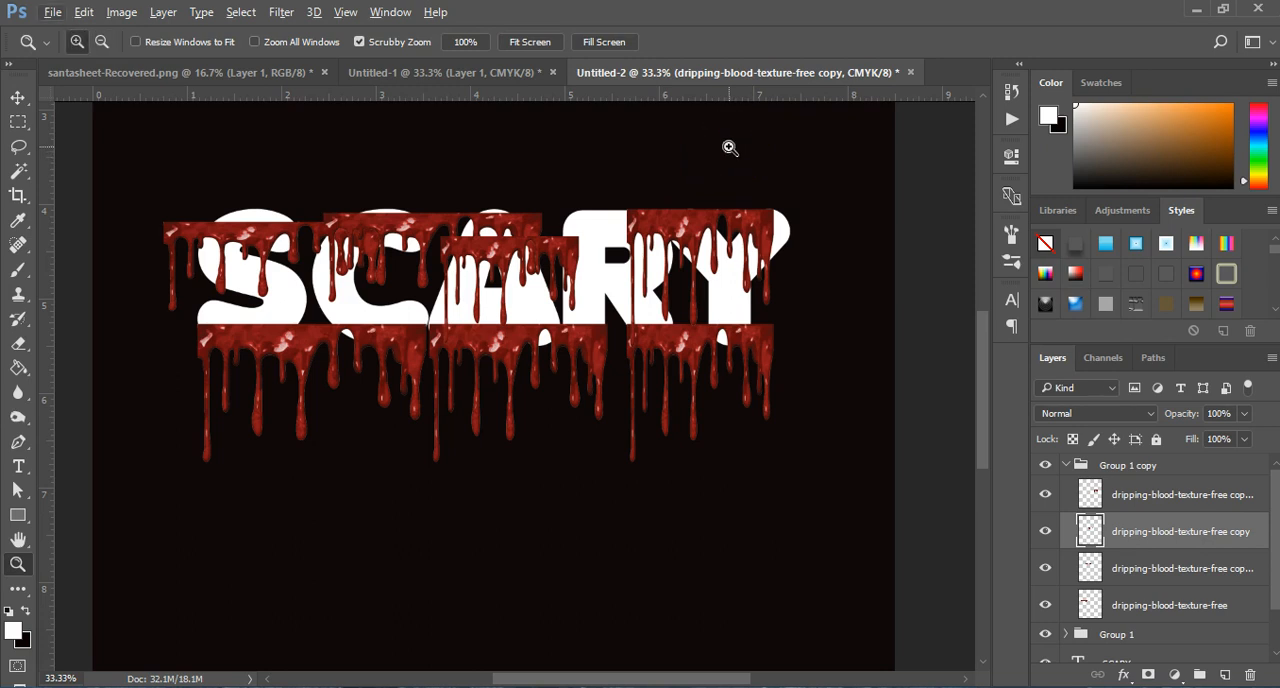
pyautogui.press('v')
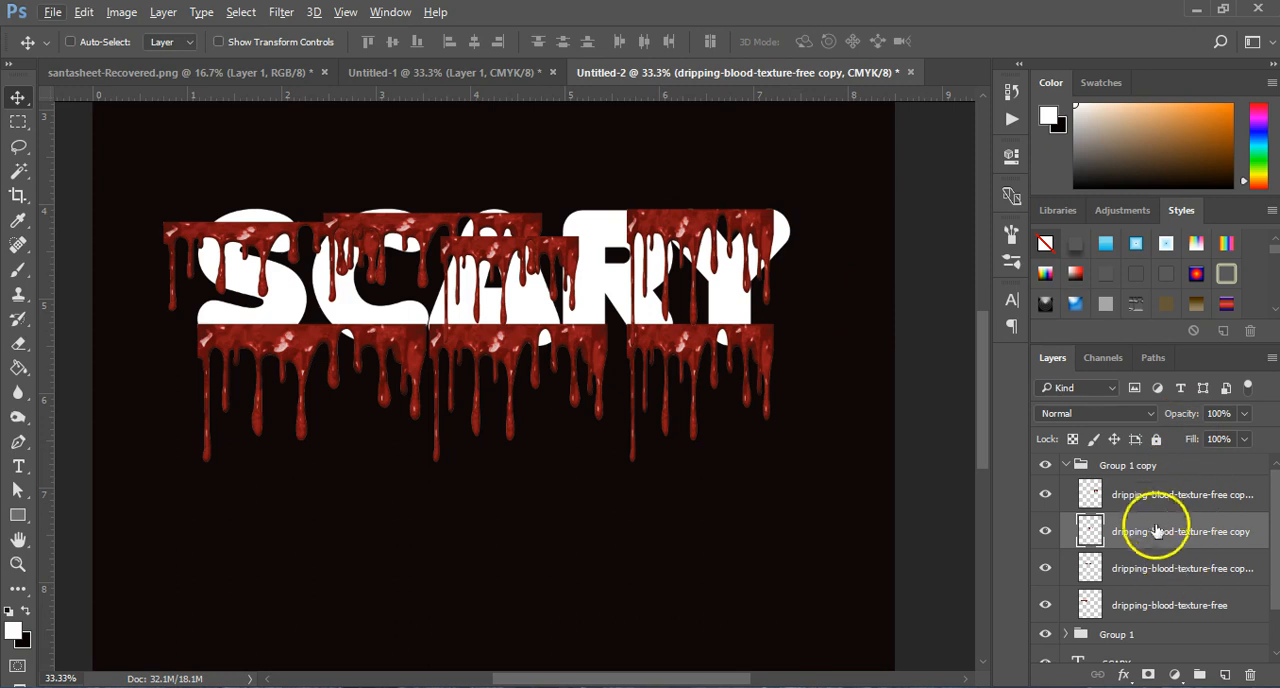
pyautogui.moveTo(648, 230); pyautogui.dragTo(643, 233)
pyautogui.press('ctrl')
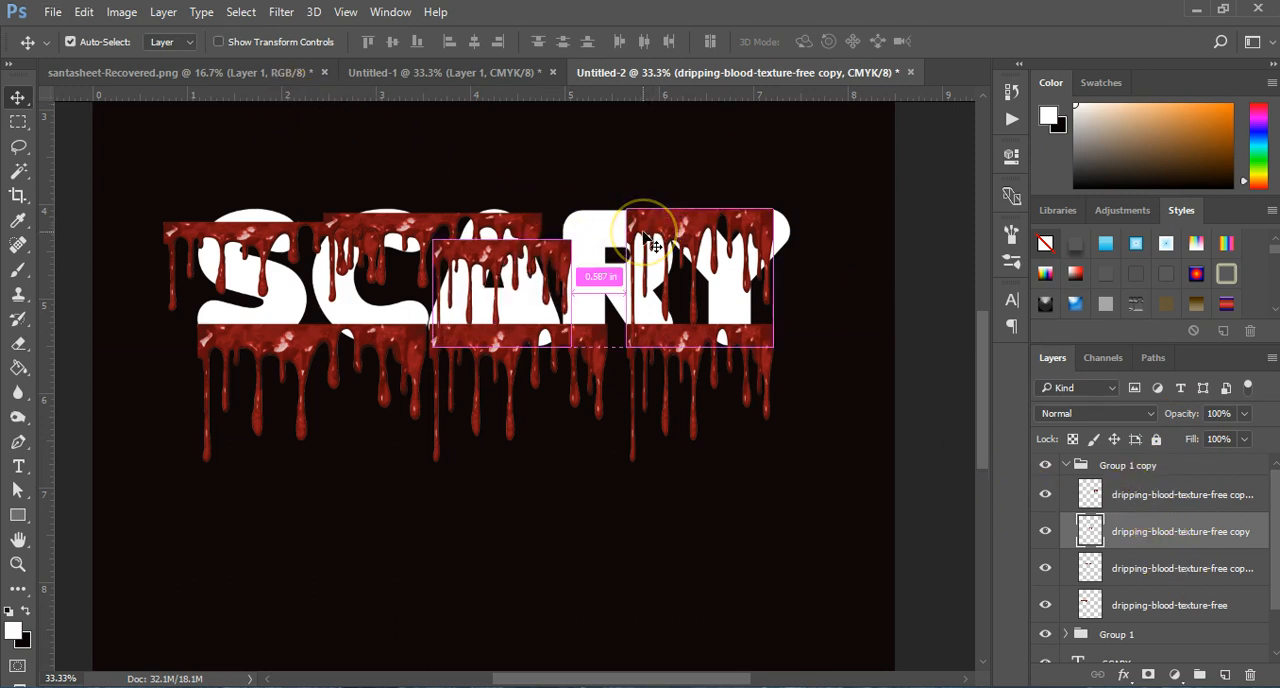
pyautogui.hotkey('ctrl', 'z')
# Step: Move the duplicated group's rightmost blood strip over the R and scale it to 79.44% width and 79.50% height
pyautogui.click(1082, 495)
pyautogui.moveTo(655, 225); pyautogui.dragTo(624, 221)
pyautogui.hotkey('ctrl', 't')
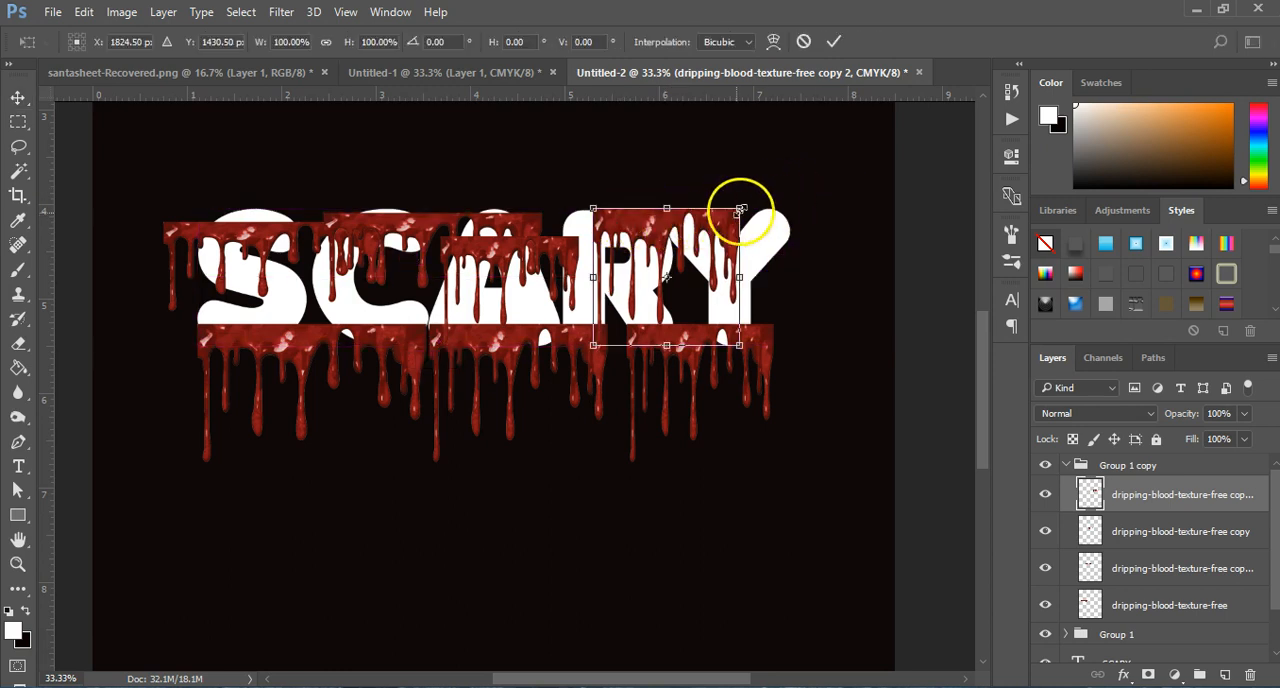
pyautogui.moveTo(739, 207); pyautogui.dragTo(656, 238)
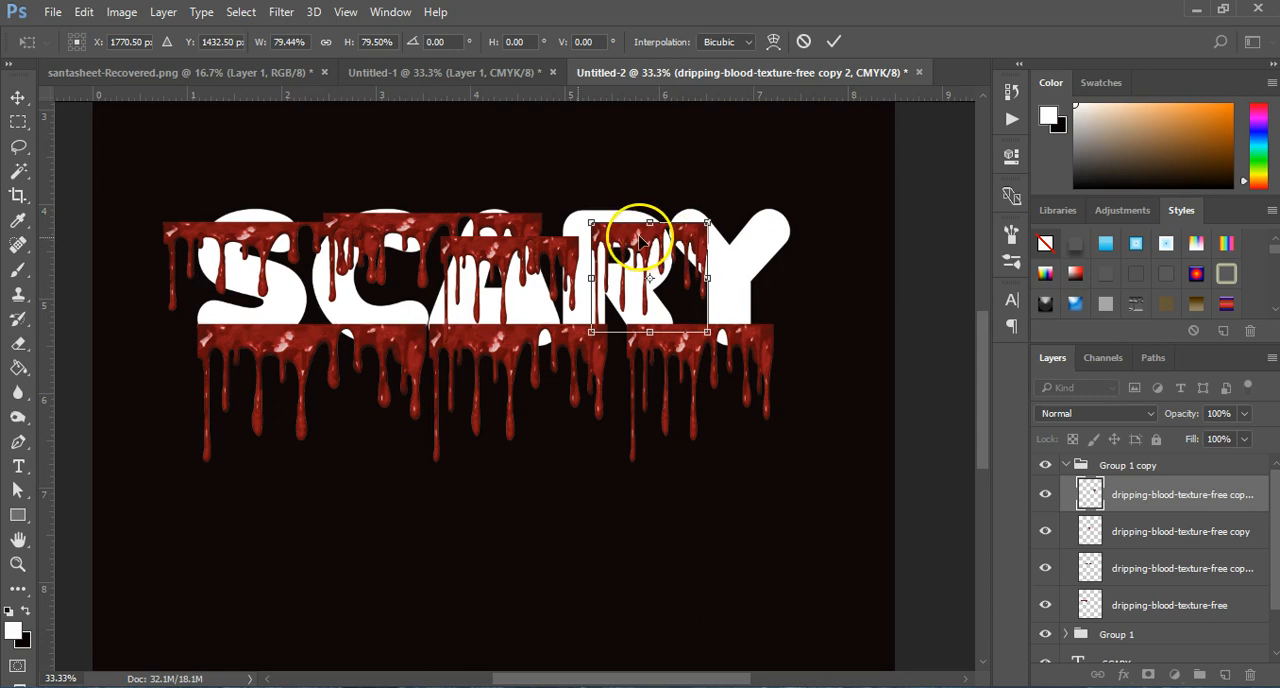
pyautogui.press('Return')
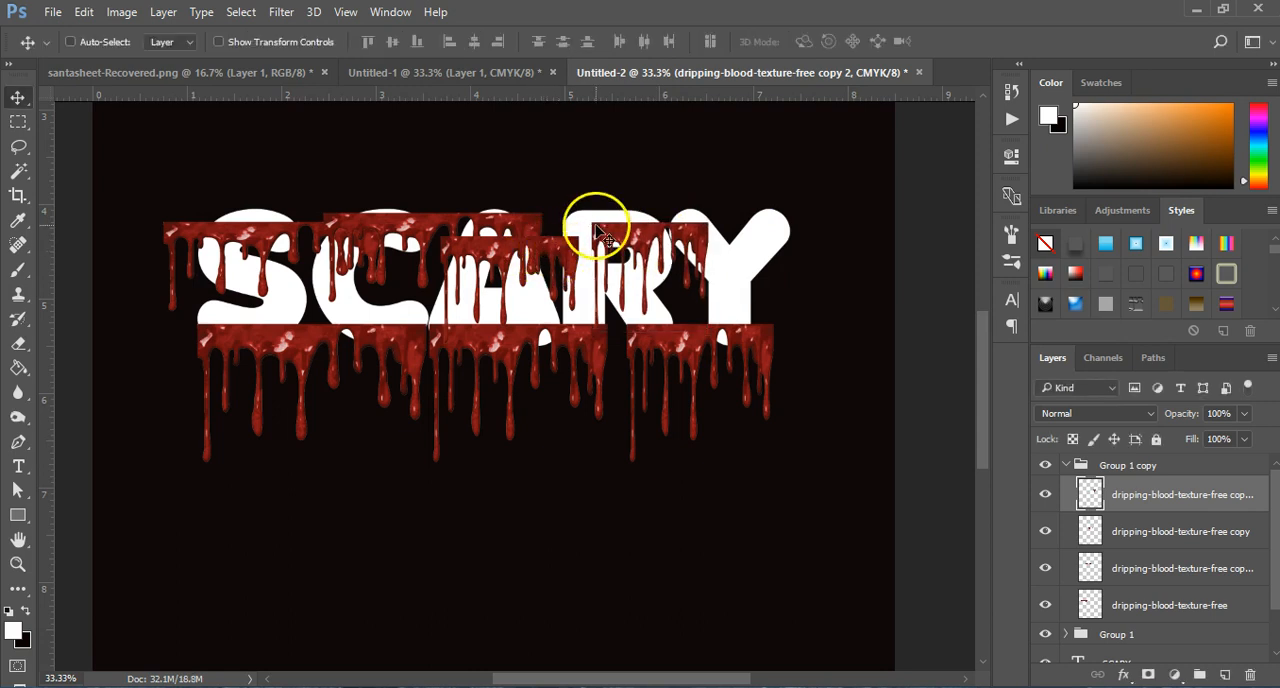
pyautogui.keyDown('ctrl'); pyautogui.click(608, 250); pyautogui.keyUp('ctrl')
pyautogui.keyDown('ctrl'); pyautogui.click(608, 257); pyautogui.keyUp('ctrl')
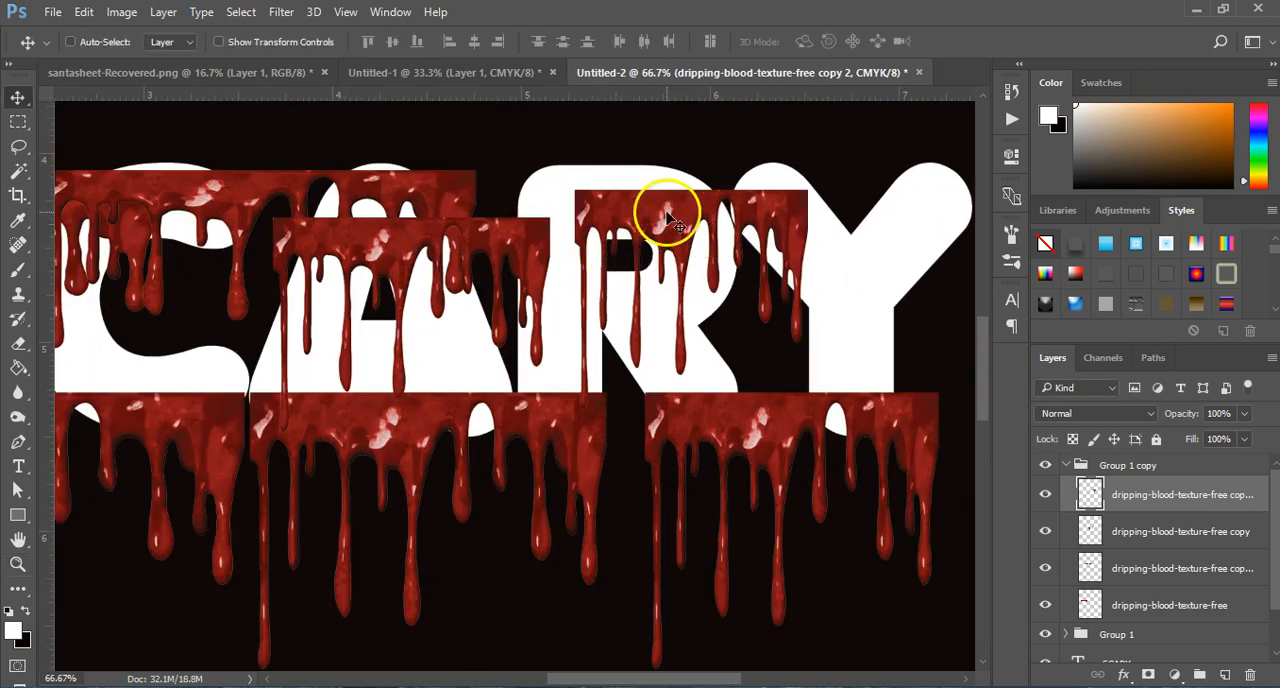
# Step: Nudge the blood strip over the R slightly down and right, then place a duplicate of it across the top of the Y
pyautogui.moveTo(669, 214); pyautogui.dragTo(680, 226)
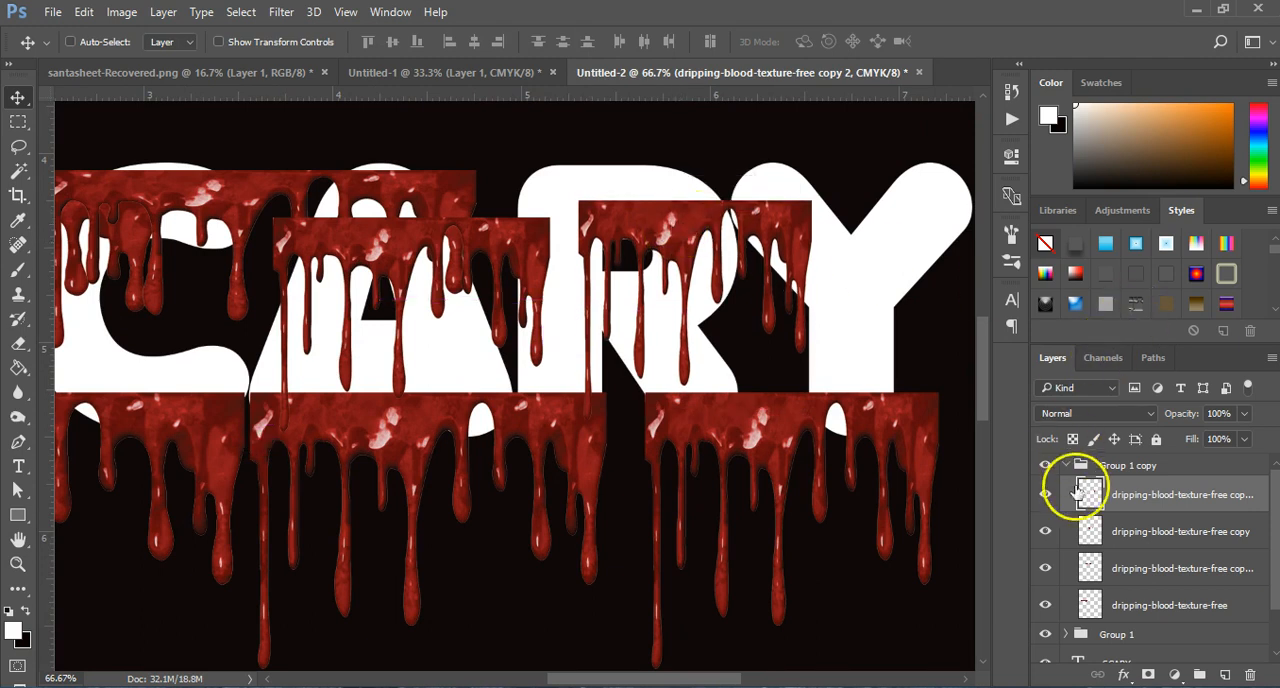
pyautogui.hotkey('ctrl', 'j')
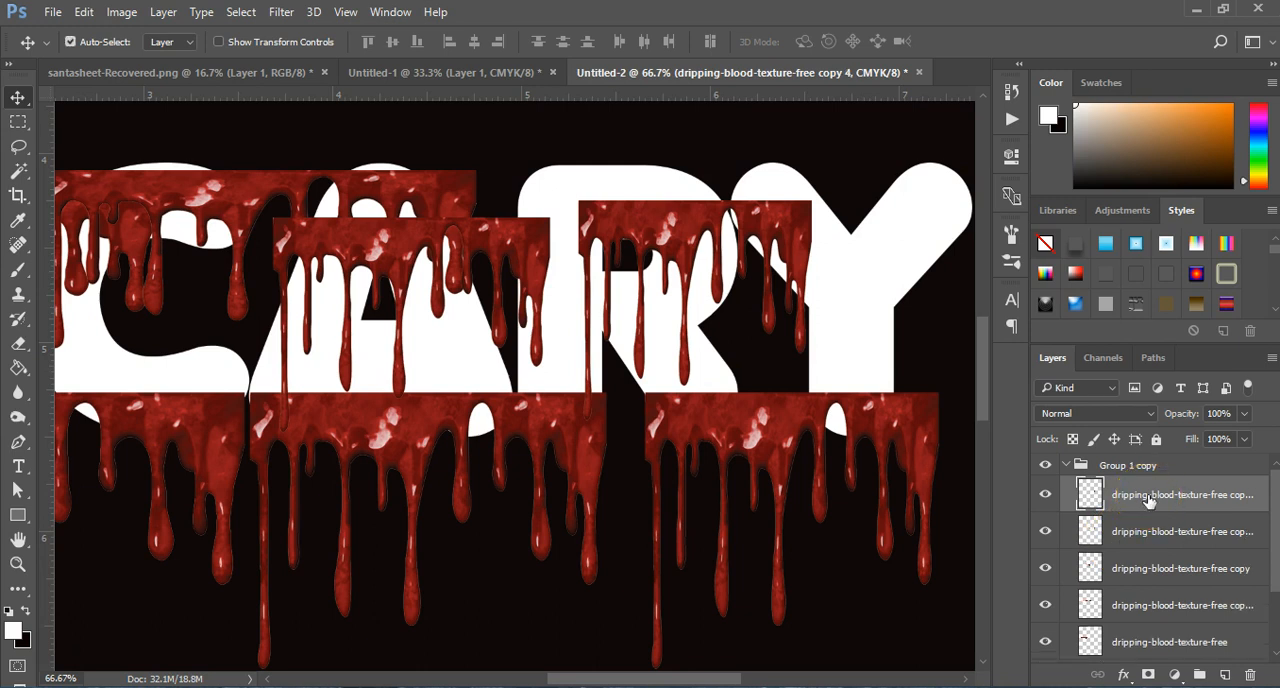
pyautogui.moveTo(766, 226); pyautogui.dragTo(932, 226)
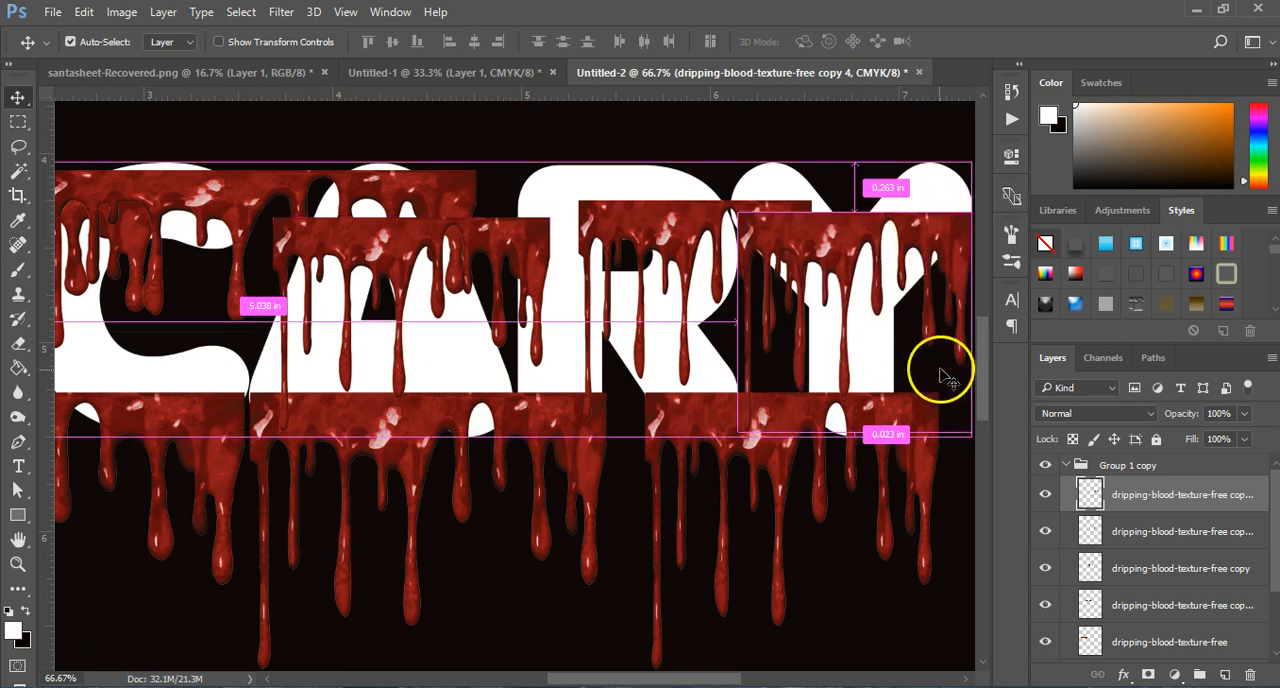
# Step: Scale the Y's blood strip to 81.95% height, align its top edge with the R's strip, and apply the transformation
pyautogui.hotkey('ctrl', 't')
pyautogui.moveTo(855, 431); pyautogui.dragTo(860, 398)
pyautogui.moveTo(909, 252); pyautogui.dragTo(906, 238)
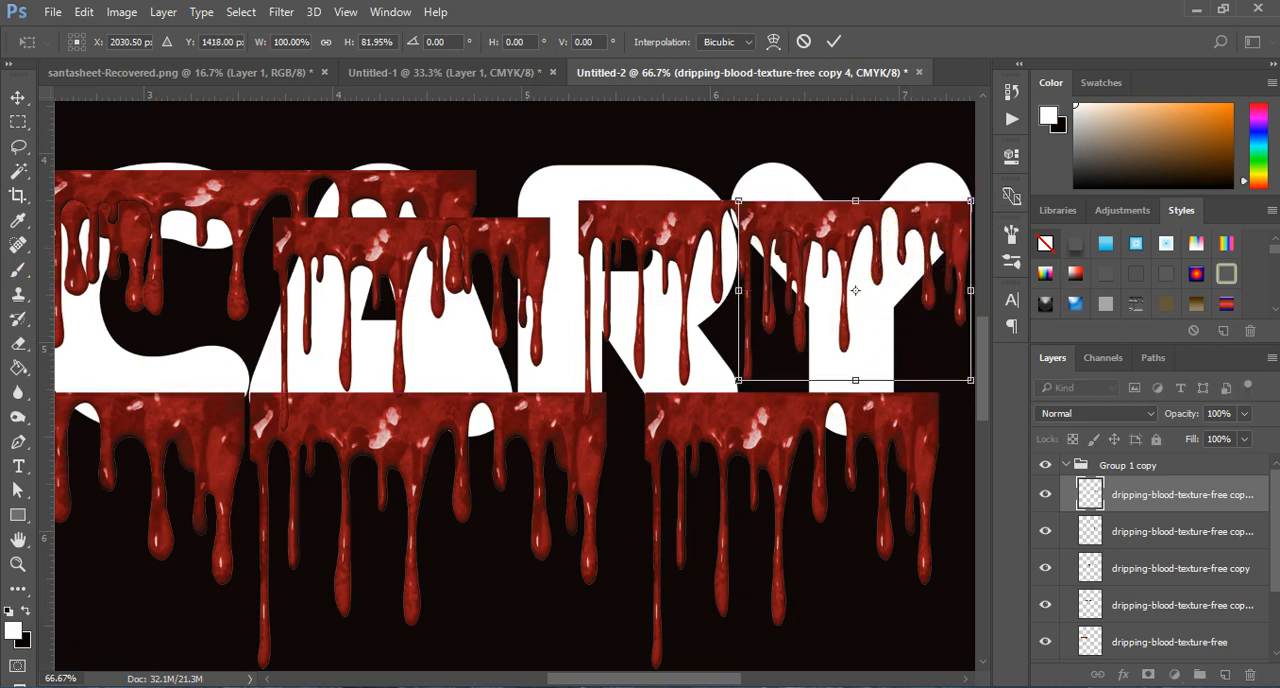
pyautogui.click(18, 97)
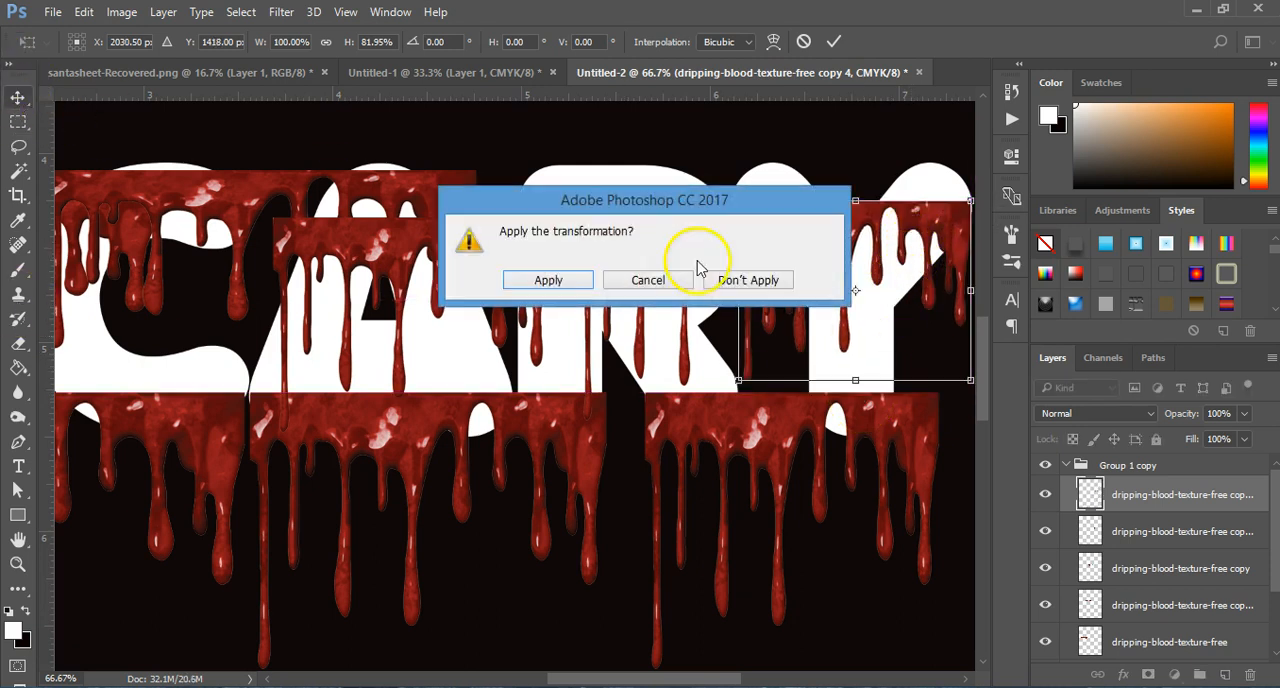
pyautogui.click(542, 296)
# Step: Merge the upper blood strip group and the lower blood strip group into one layer each
pyautogui.press('z')
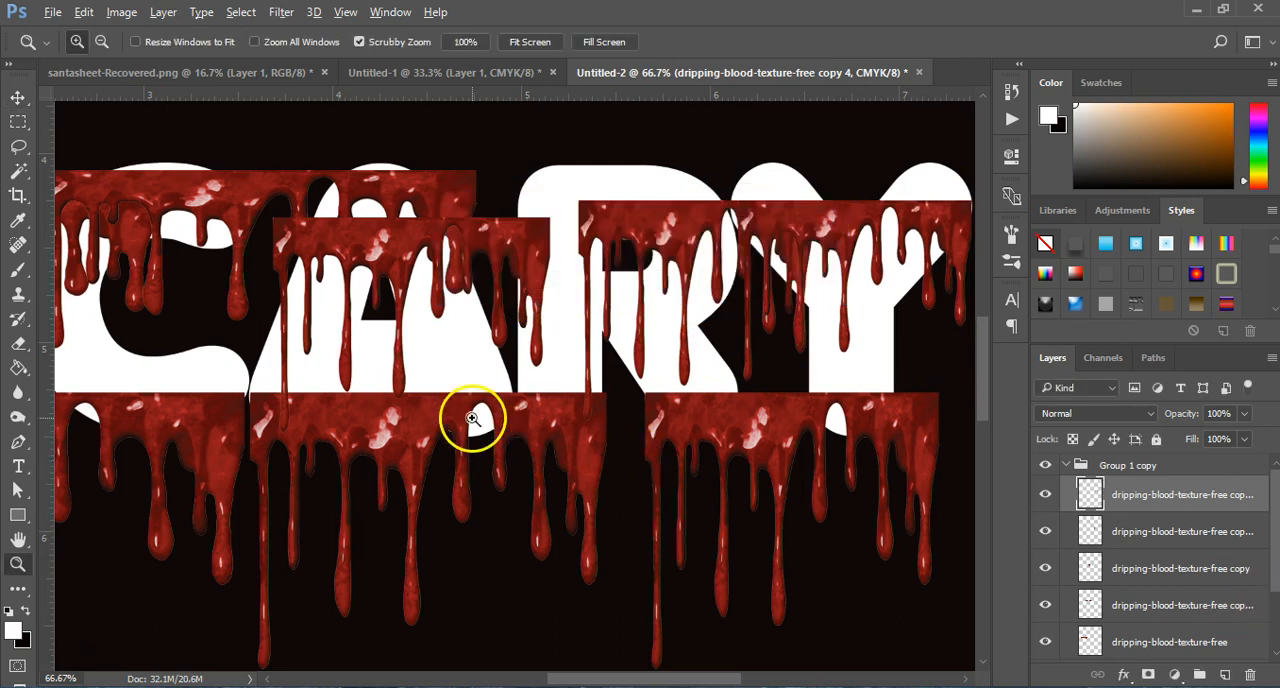
pyautogui.keyDown('alt'); pyautogui.click(478, 425); pyautogui.keyUp('alt')
pyautogui.keyDown('alt'); pyautogui.click(383, 588); pyautogui.keyUp('alt')
pyautogui.moveTo(628, 676); pyautogui.dragTo(600, 679)
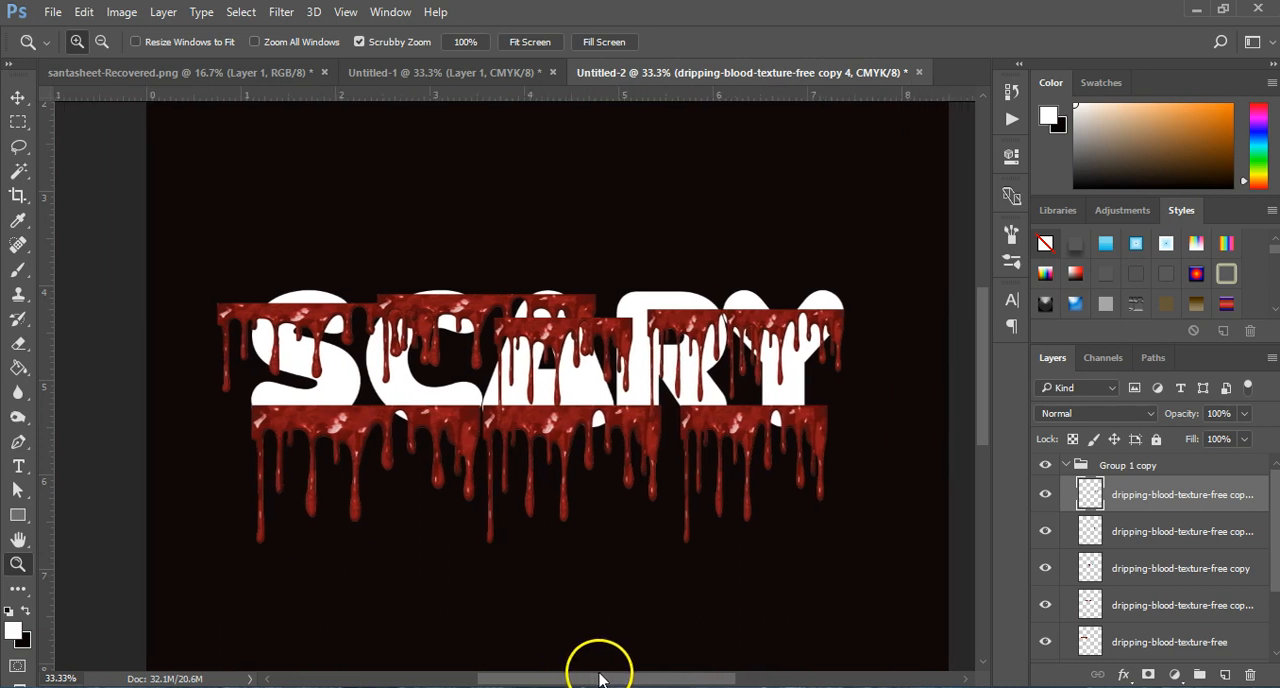
pyautogui.click(1061, 465)
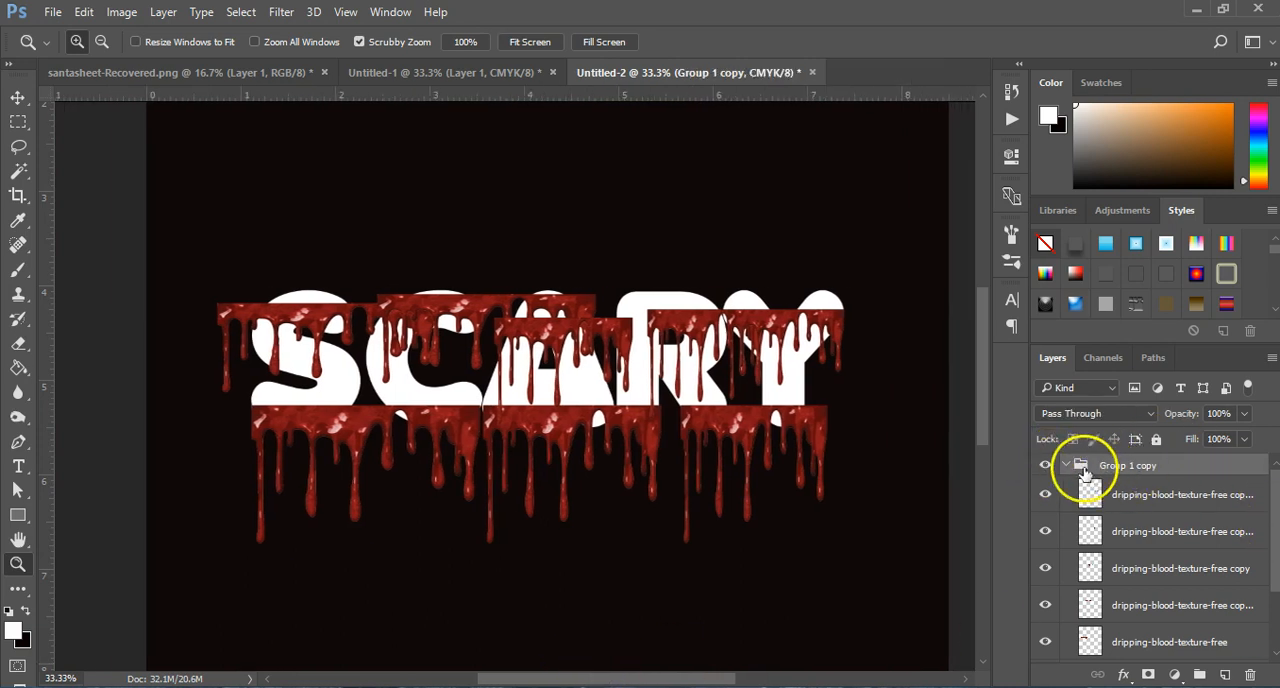
pyautogui.click(1065, 465)
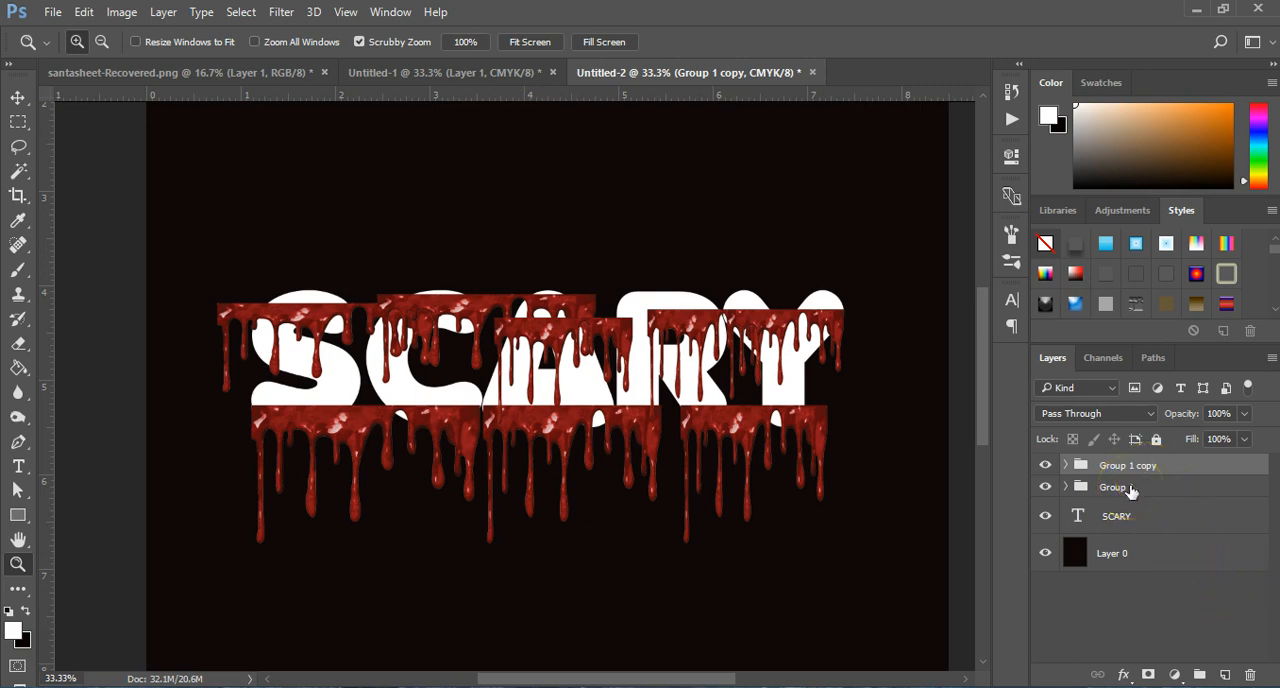
pyautogui.hotkey('ctrl', 'e')
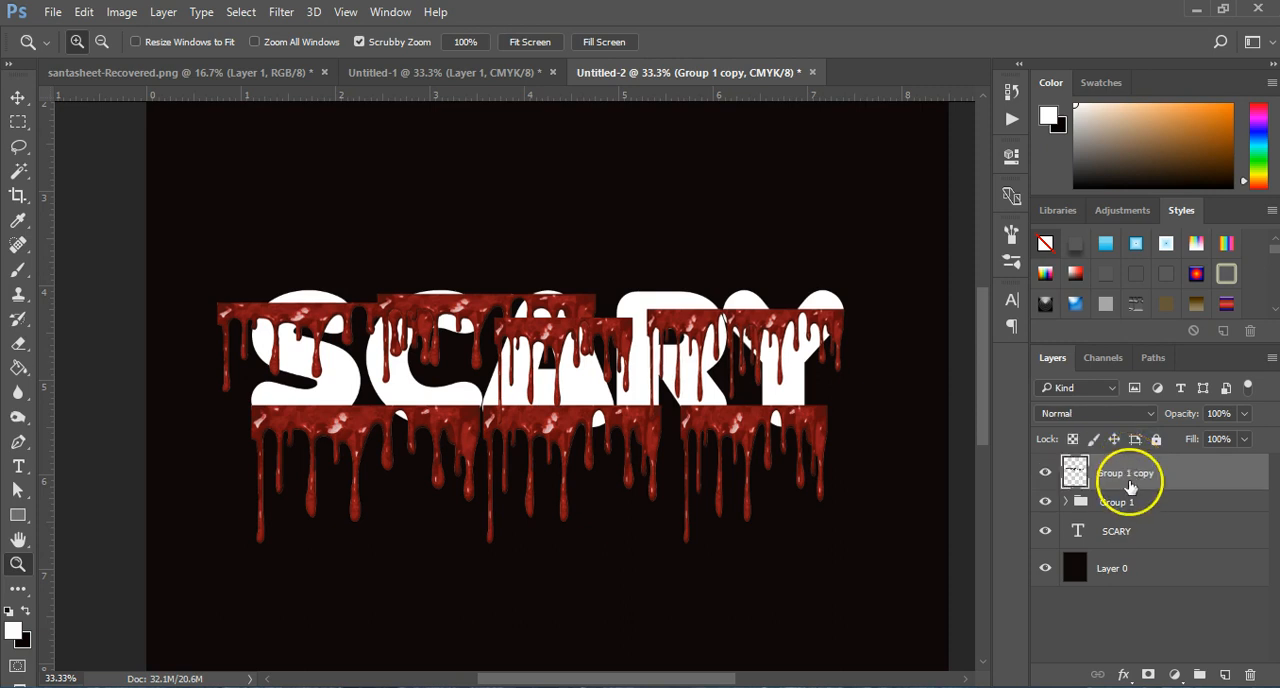
pyautogui.click(1128, 506)
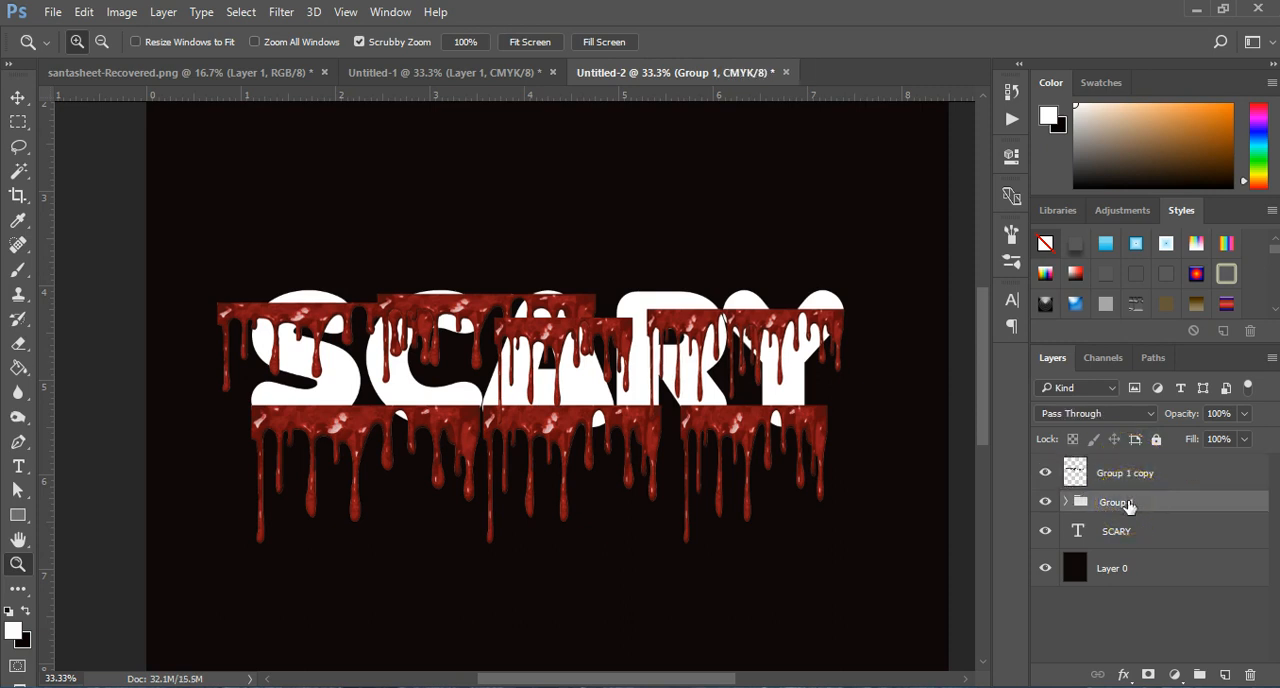
pyautogui.hotkey('ctrl', 'e')
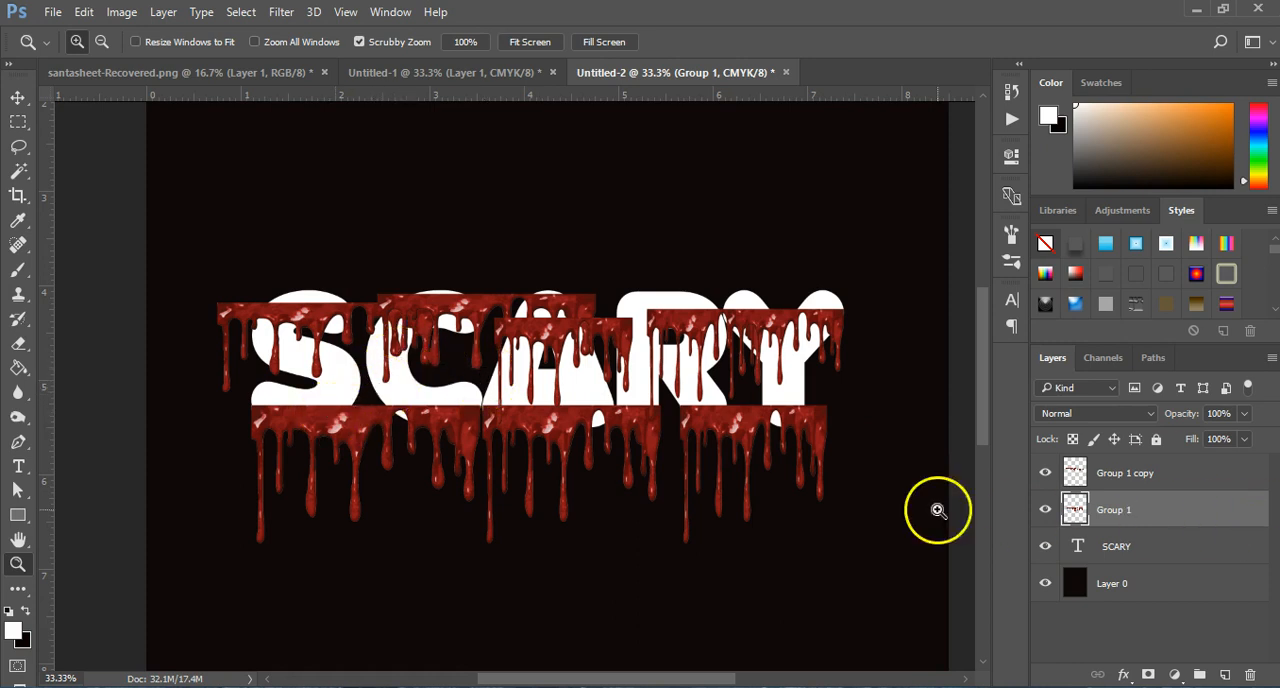
# Step: Erase the lower blood layer between the S and C and beneath the middle of the A with a 90 px eraser
pyautogui.click(18, 344)
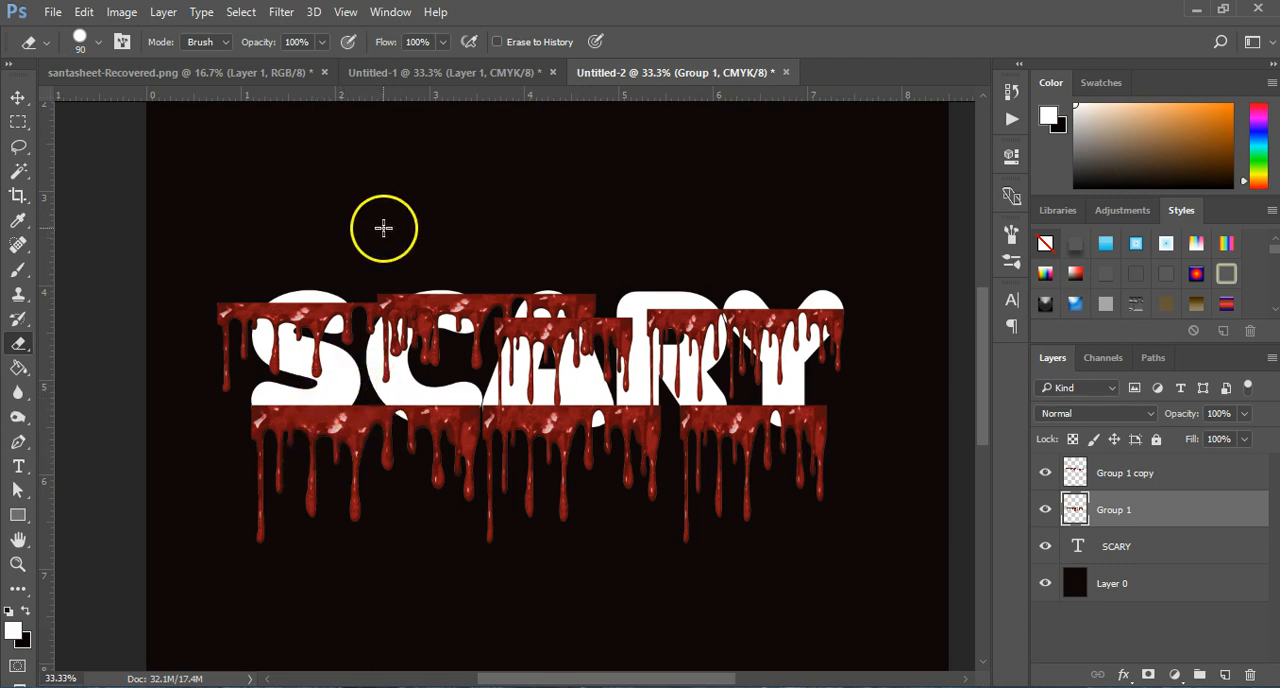
pyautogui.press('v')
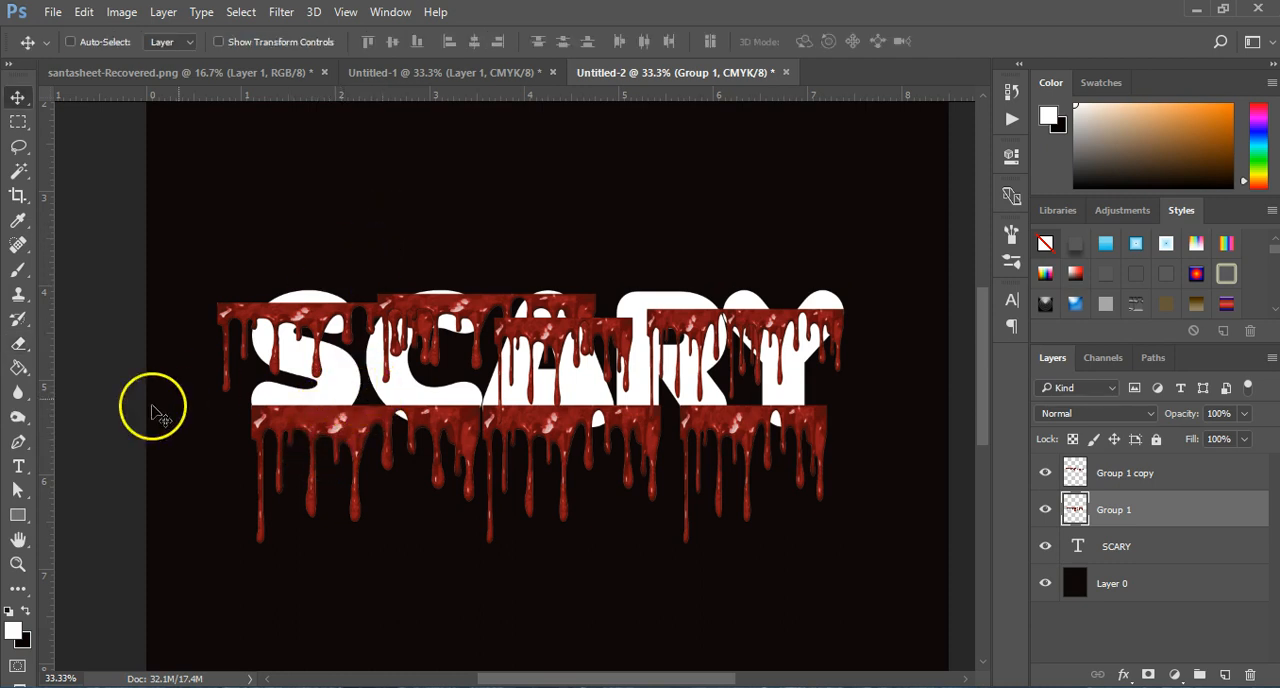
pyautogui.click(29, 350)
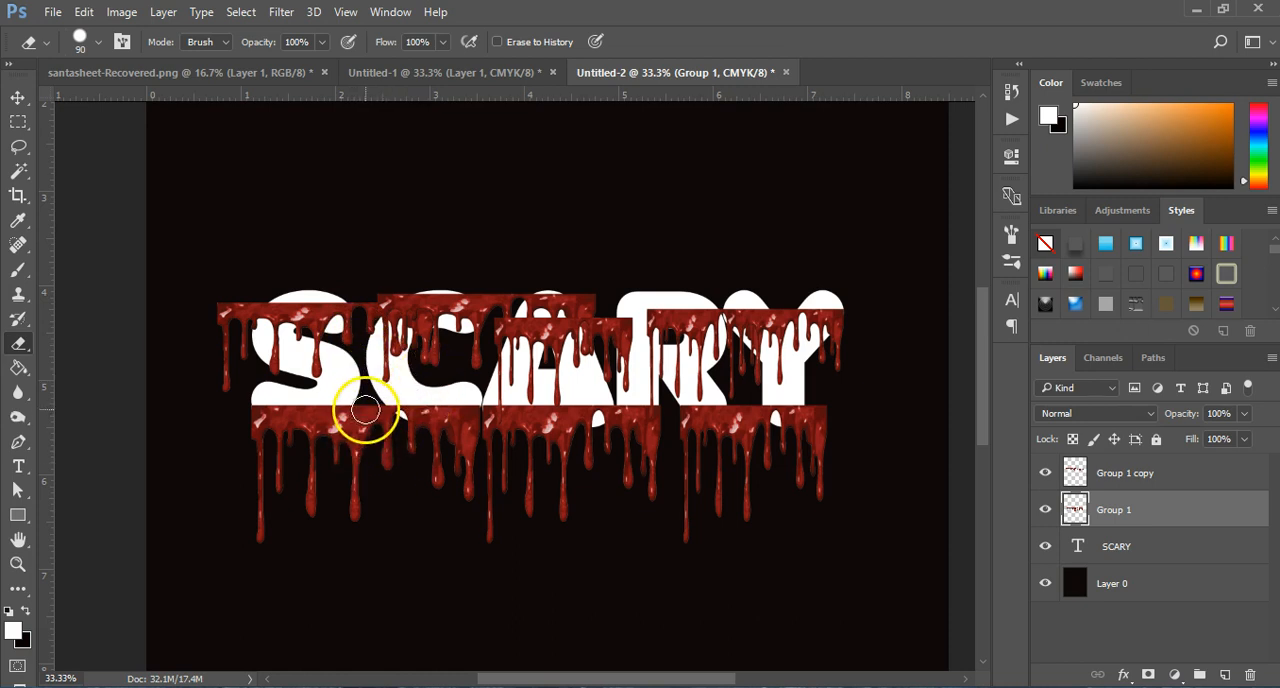
pyautogui.moveTo(353, 443)
pyautogui.mouseDown()
pyautogui.moveTo(358, 520)
pyautogui.moveTo(376, 400)
pyautogui.moveTo(382, 464)
pyautogui.moveTo(382, 400)
pyautogui.moveTo(374, 436)
pyautogui.mouseUp()
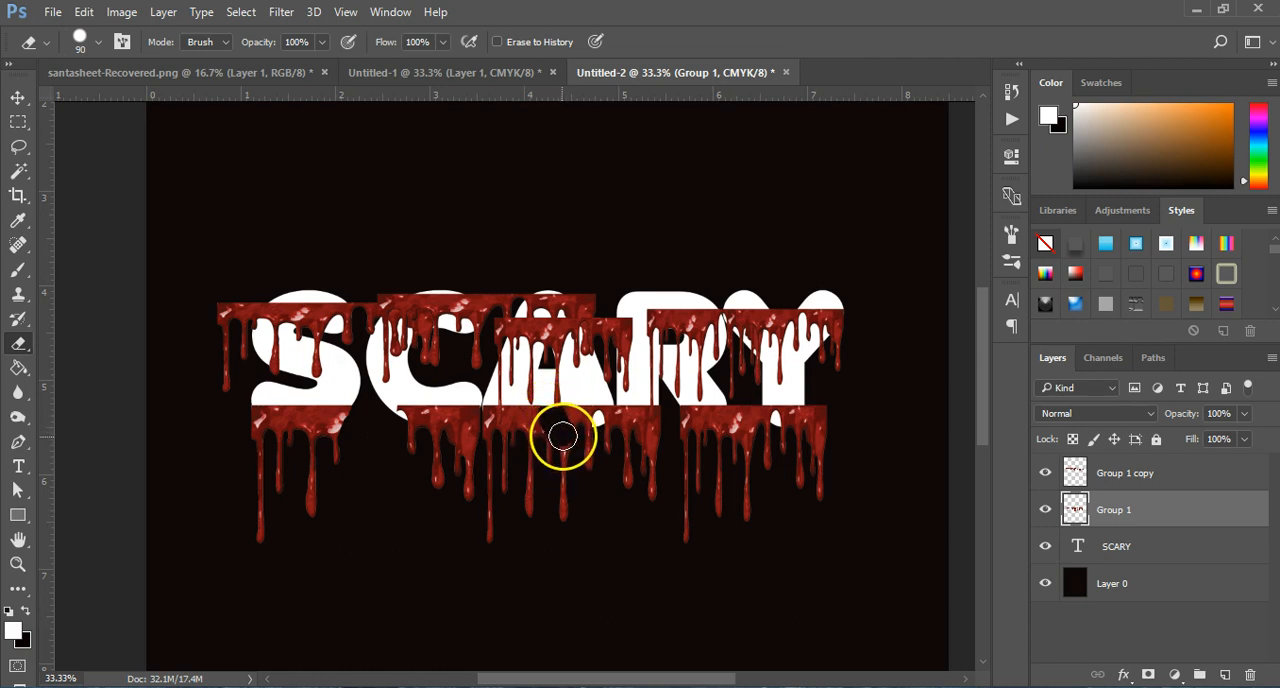
pyautogui.moveTo(556, 480); pyautogui.dragTo(556, 485)
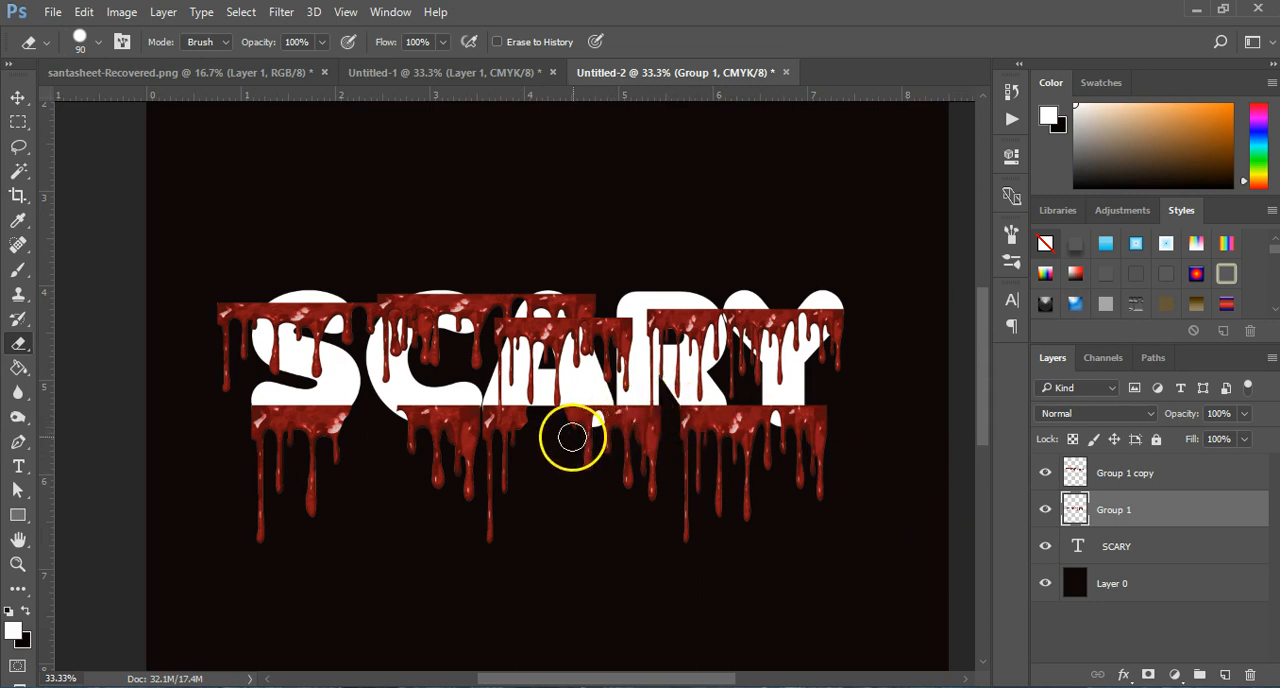
# Step: Erase the lower blood between the A and R with a 15 px eraser, and trim beside the R's leg at 35 px
pyautogui.press('z')
pyautogui.click(612, 424)
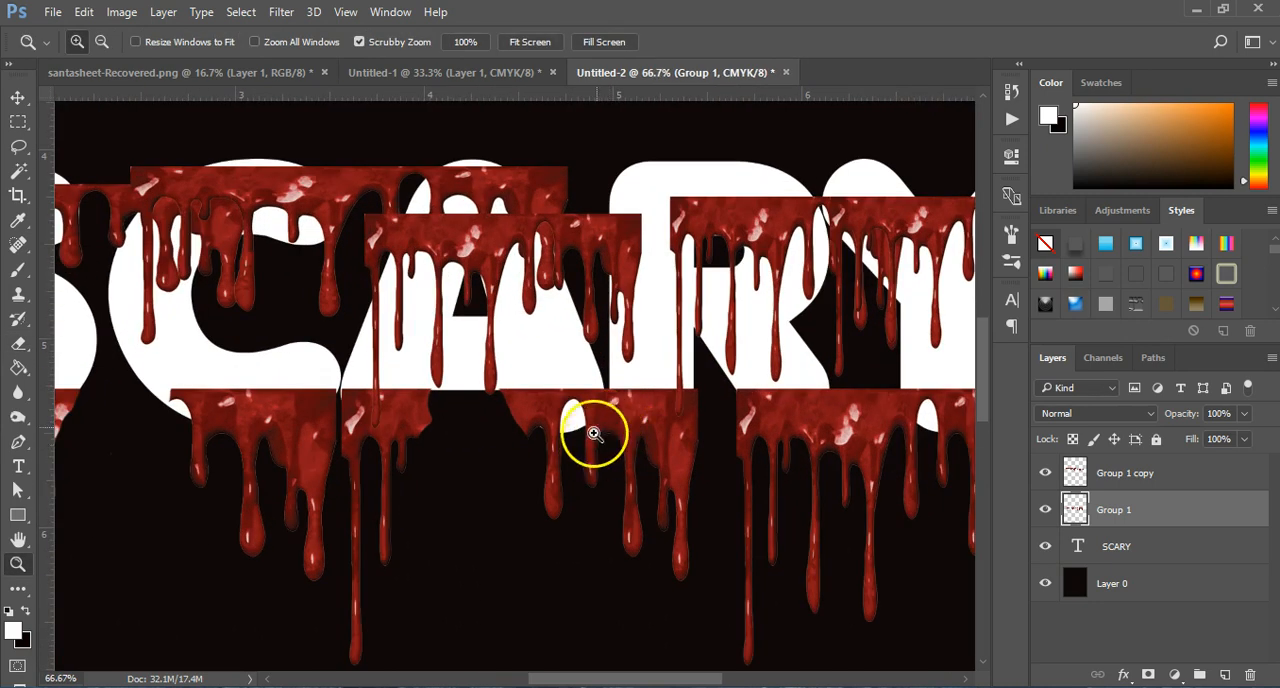
pyautogui.press('e')
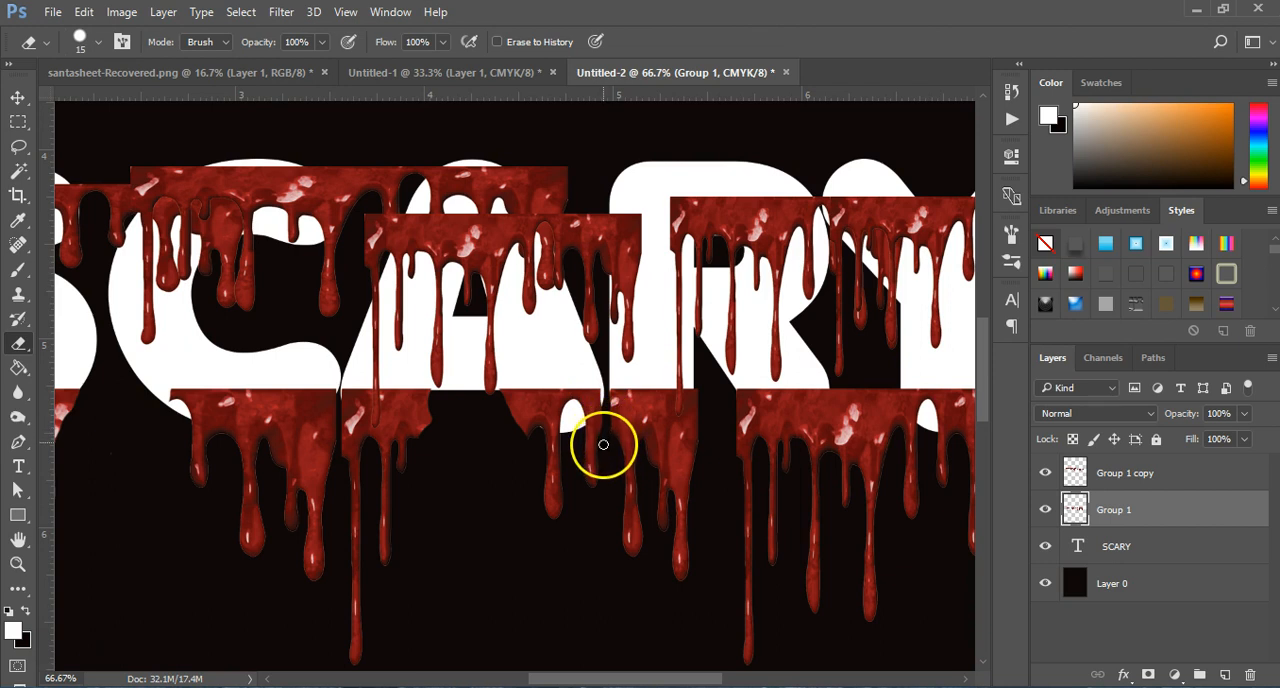
pyautogui.moveTo(611, 441)
pyautogui.mouseDown()
pyautogui.moveTo(777, 411)
pyautogui.moveTo(723, 409)
pyautogui.moveTo(749, 451)
pyautogui.moveTo(743, 663)
pyautogui.mouseUp()
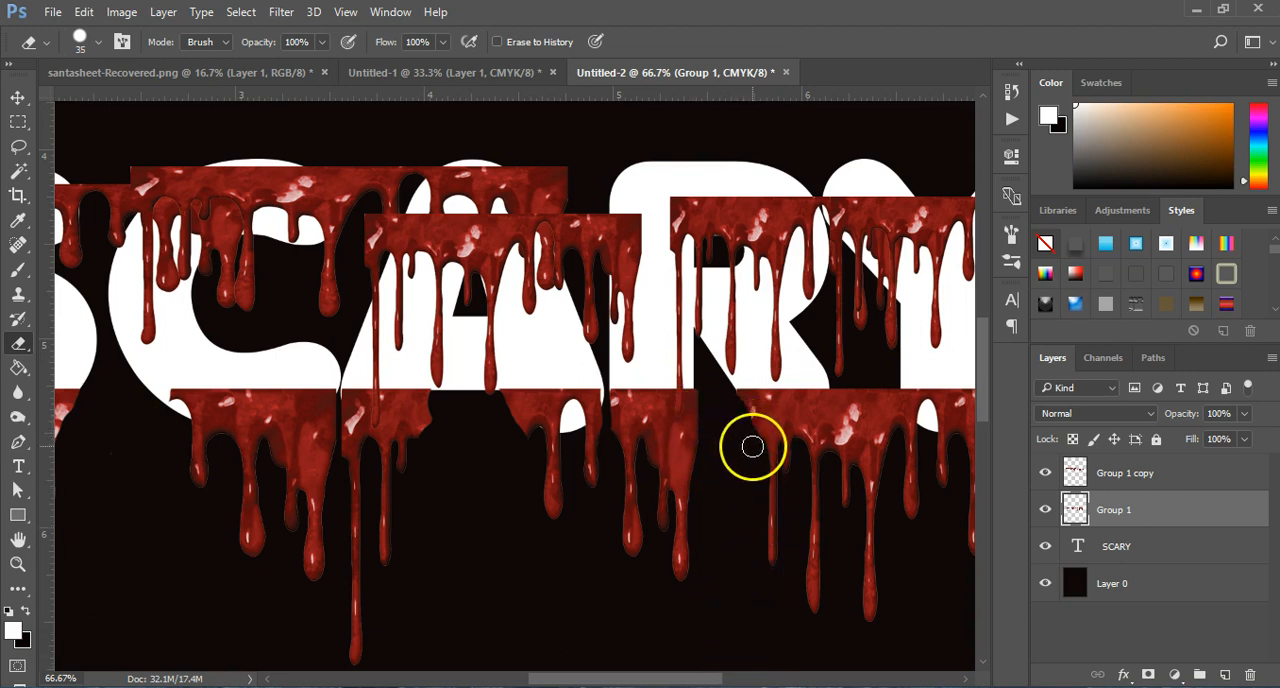
pyautogui.click(735, 411)
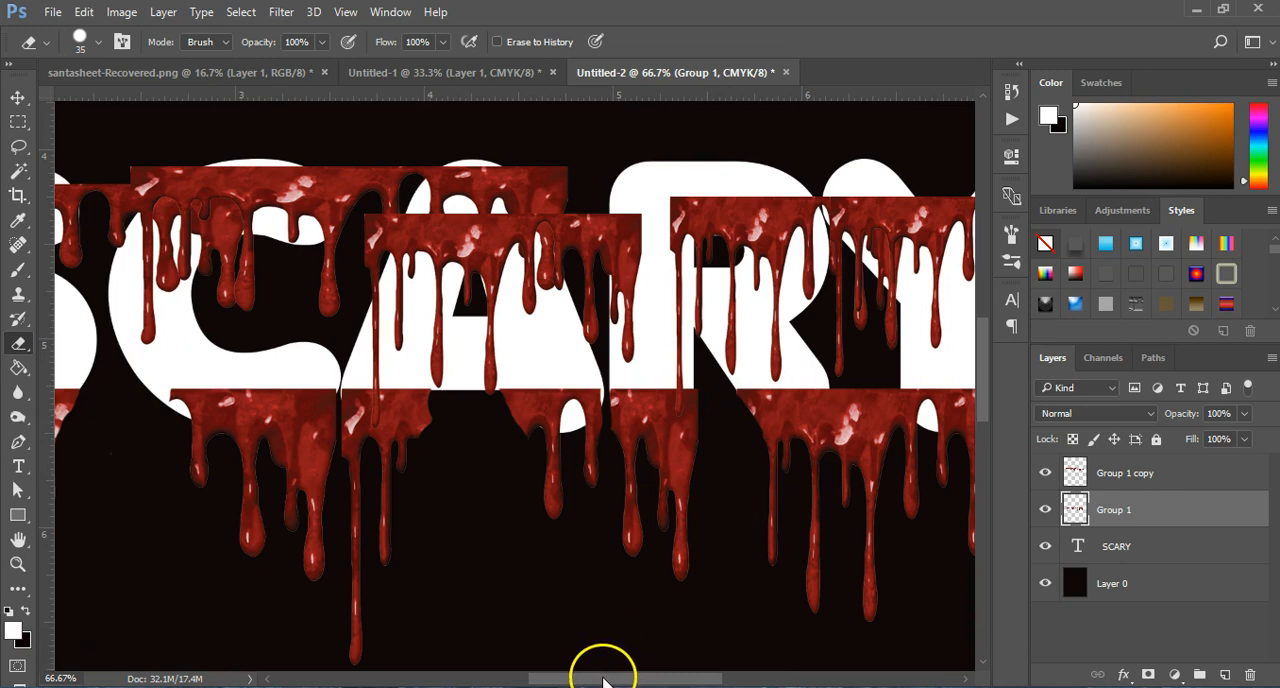
# Step: Erase the lower blood between the R and Y and beyond the Y's stem with the 35 px eraser
pyautogui.moveTo(603, 680); pyautogui.dragTo(657, 678)
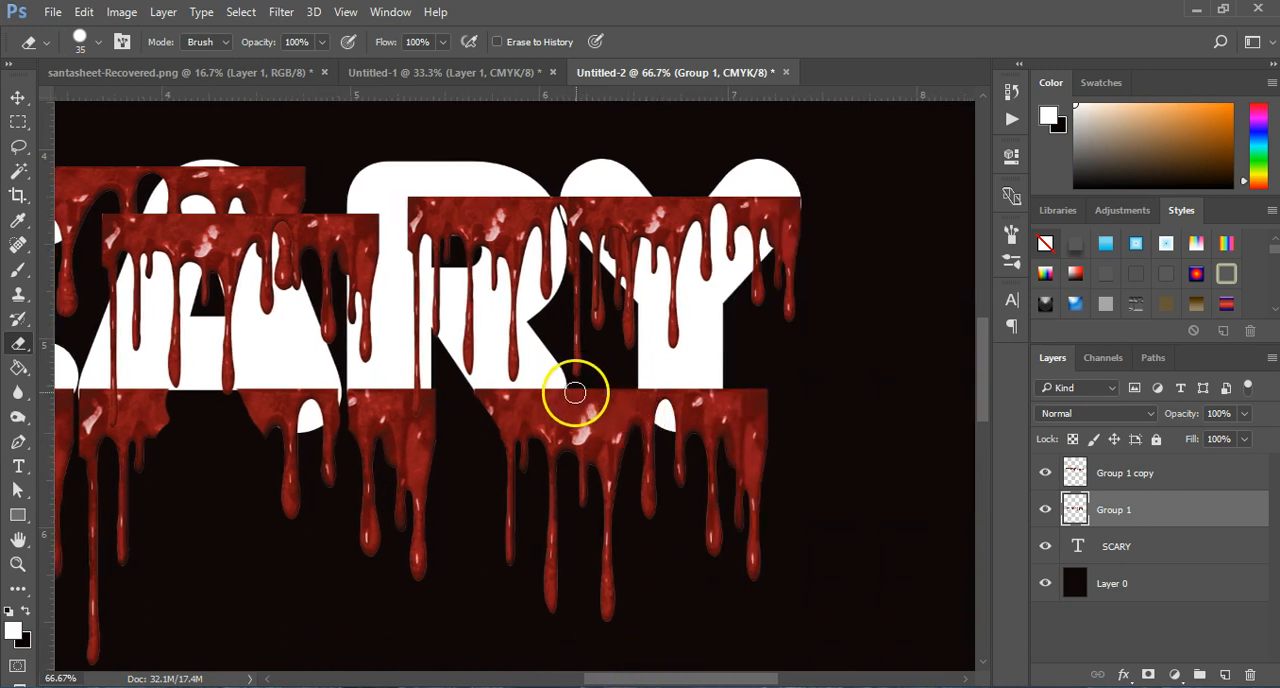
pyautogui.moveTo(578, 391)
pyautogui.mouseDown()
pyautogui.moveTo(573, 468)
pyautogui.moveTo(601, 433)
pyautogui.moveTo(603, 384)
pyautogui.moveTo(578, 497)
pyautogui.moveTo(623, 382)
pyautogui.moveTo(605, 532)
pyautogui.moveTo(613, 629)
pyautogui.moveTo(597, 476)
pyautogui.moveTo(631, 413)
pyautogui.mouseUp()
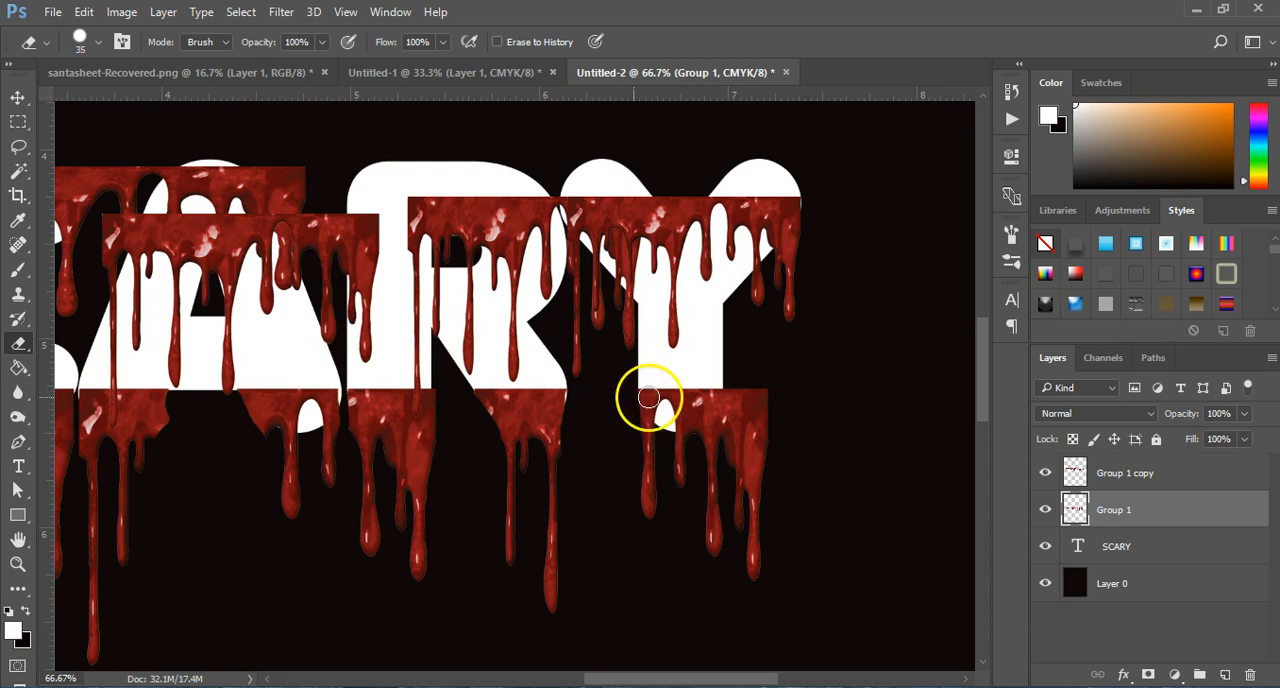
pyautogui.moveTo(741, 386)
pyautogui.mouseDown()
pyautogui.moveTo(726, 447)
pyautogui.moveTo(733, 381)
pyautogui.moveTo(749, 372)
pyautogui.moveTo(752, 469)
pyautogui.moveTo(758, 429)
pyautogui.moveTo(770, 472)
pyautogui.moveTo(747, 578)
pyautogui.moveTo(738, 410)
pyautogui.mouseUp()
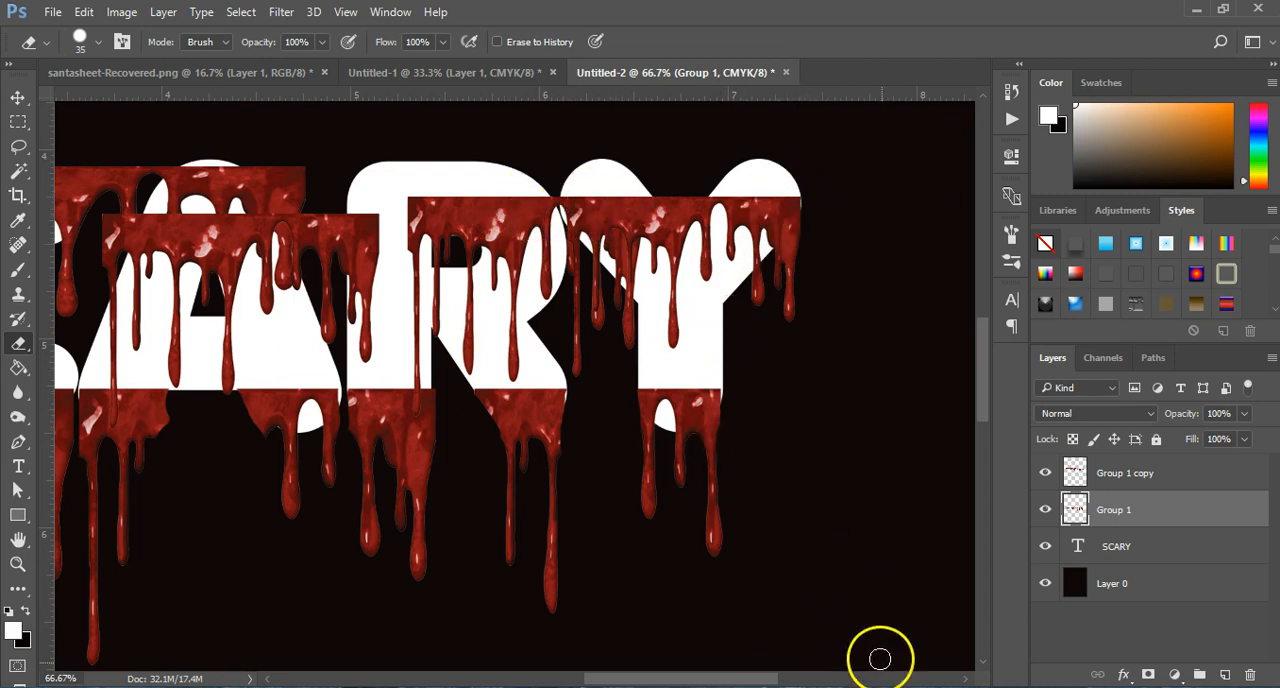
# Step: On the upper blood layer, erase blood in the Y's fork, the R–Y gap and the long drip on the R's stem at 20 px
pyautogui.click(1143, 482)
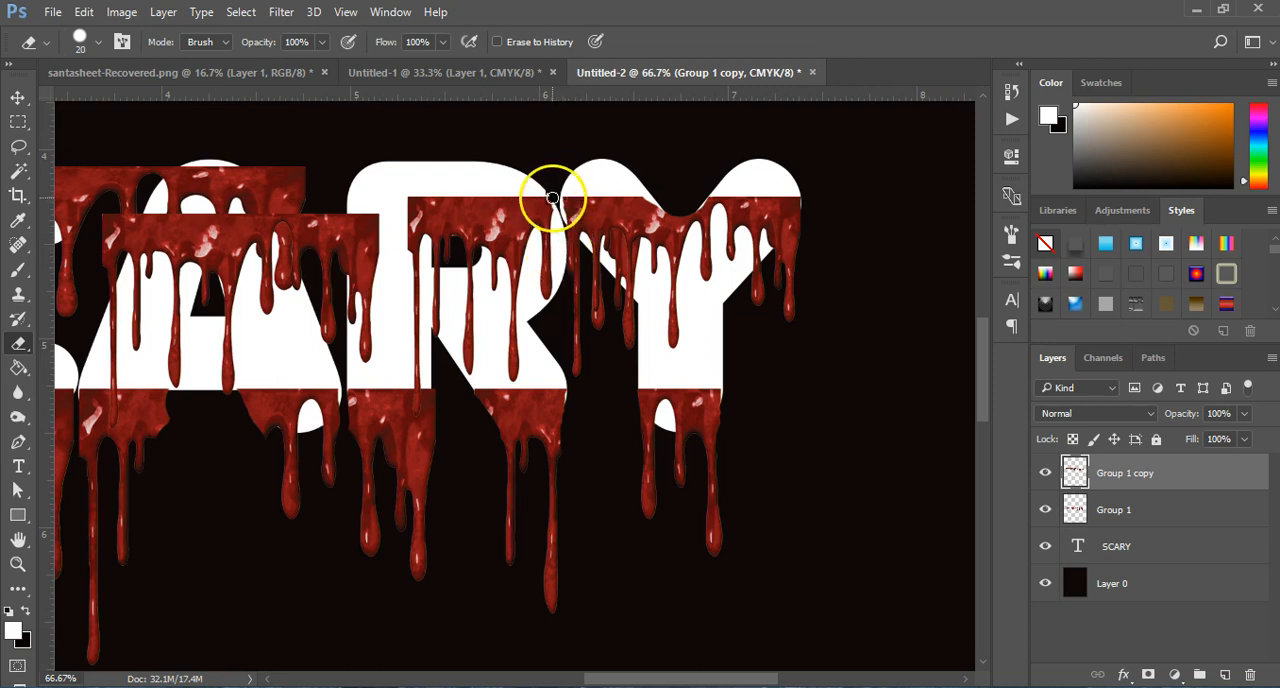
pyautogui.moveTo(666, 678); pyautogui.dragTo(620, 655)
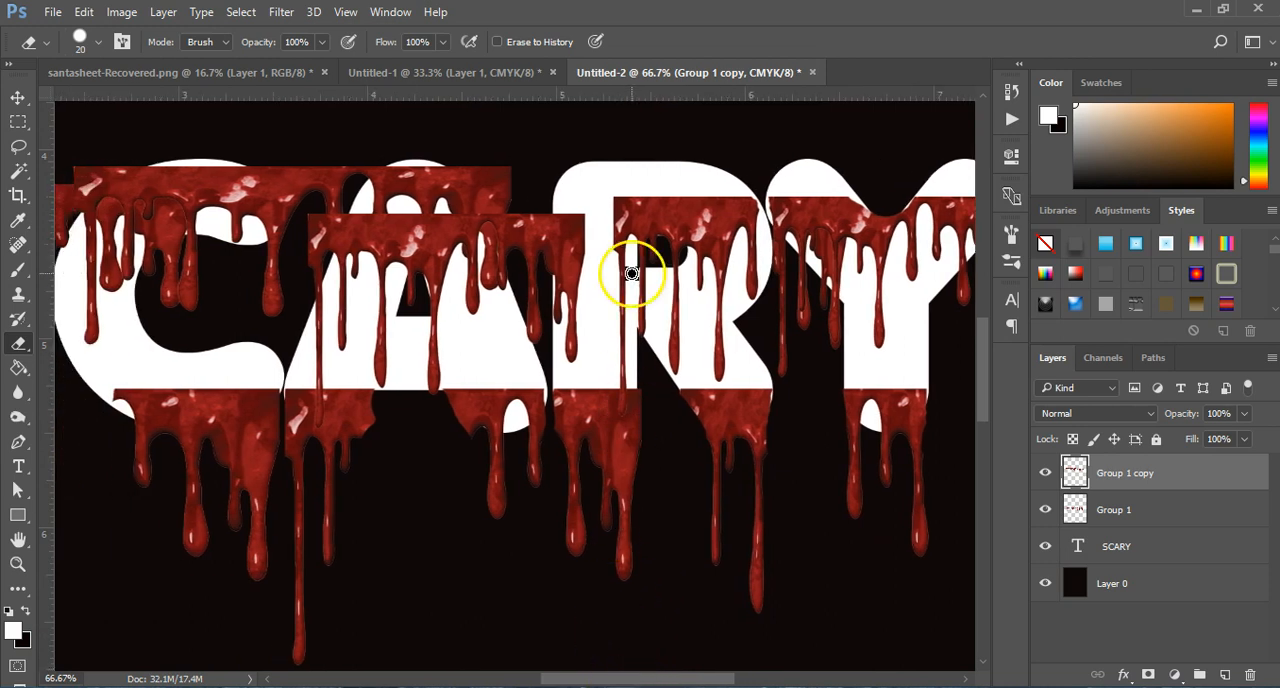
pyautogui.moveTo(621, 412); pyautogui.dragTo(623, 320)
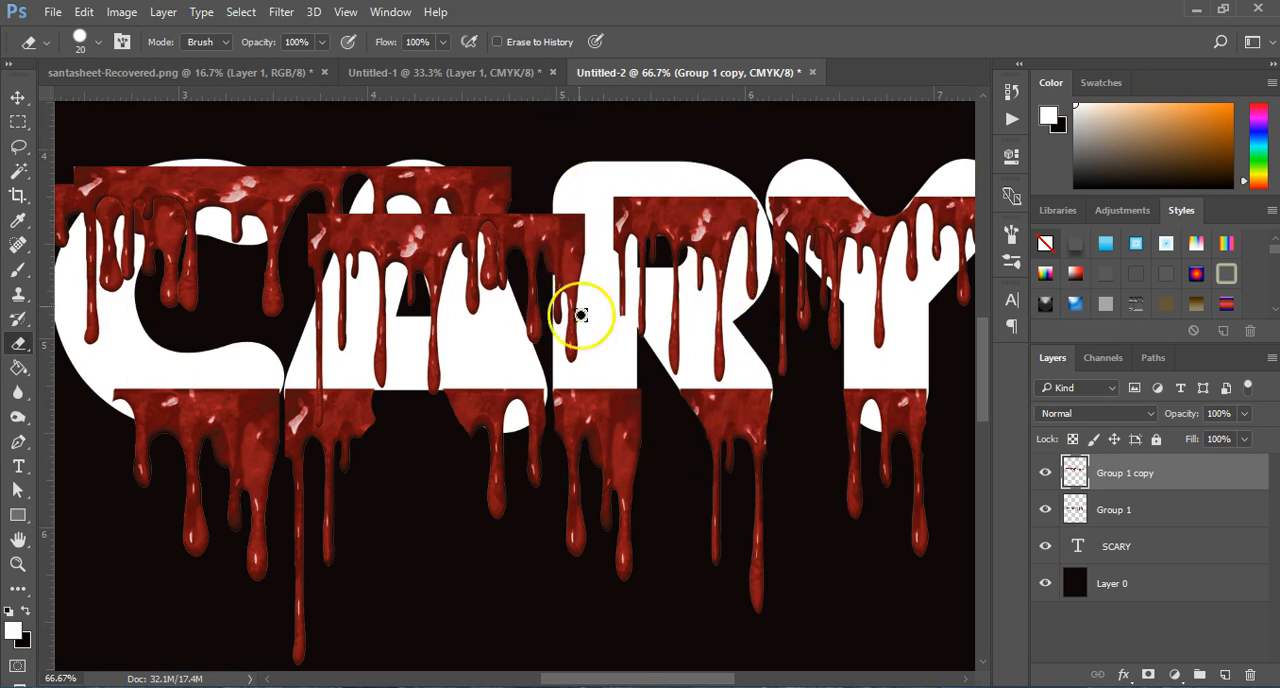
# Step: Erase the upper blood outside both sides of the A and around the C's upper right edge with a 30 px eraser
pyautogui.press(']')
pyautogui.moveTo(540, 208)
pyautogui.mouseDown()
pyautogui.moveTo(539, 273)
pyautogui.moveTo(540, 204)
pyautogui.mouseUp()
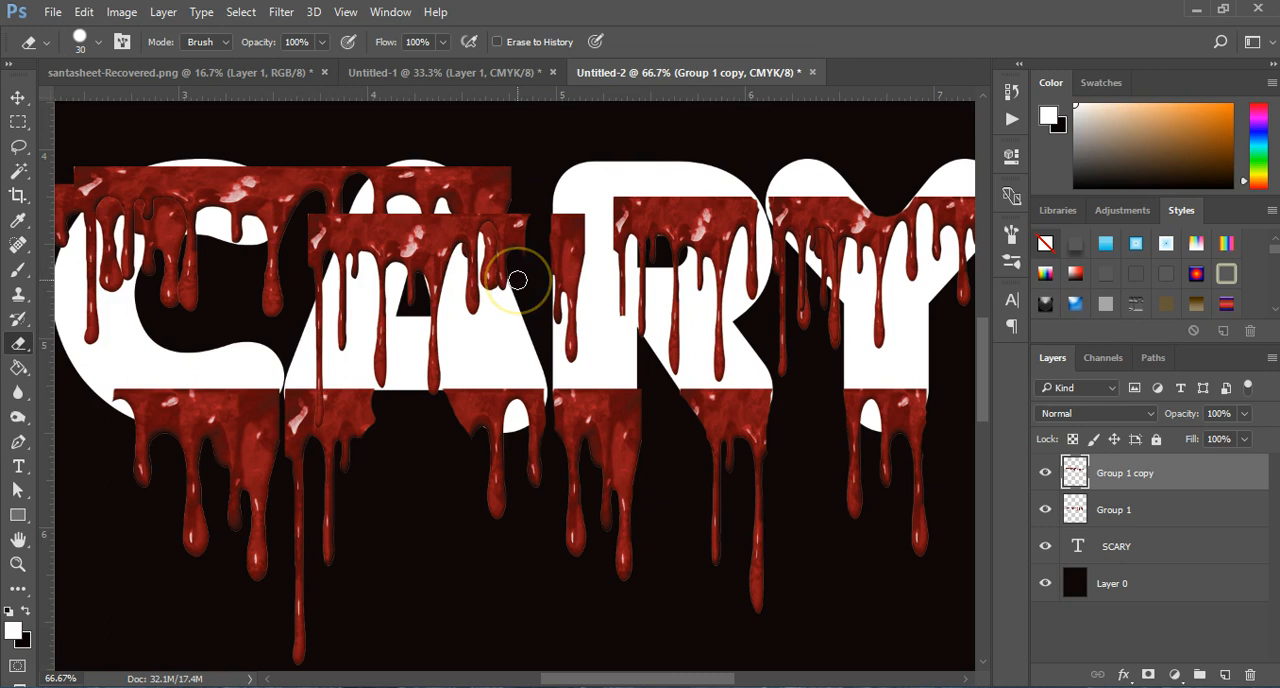
pyautogui.moveTo(463, 154)
pyautogui.mouseDown()
pyautogui.moveTo(485, 181)
pyautogui.moveTo(518, 265)
pyautogui.mouseUp()
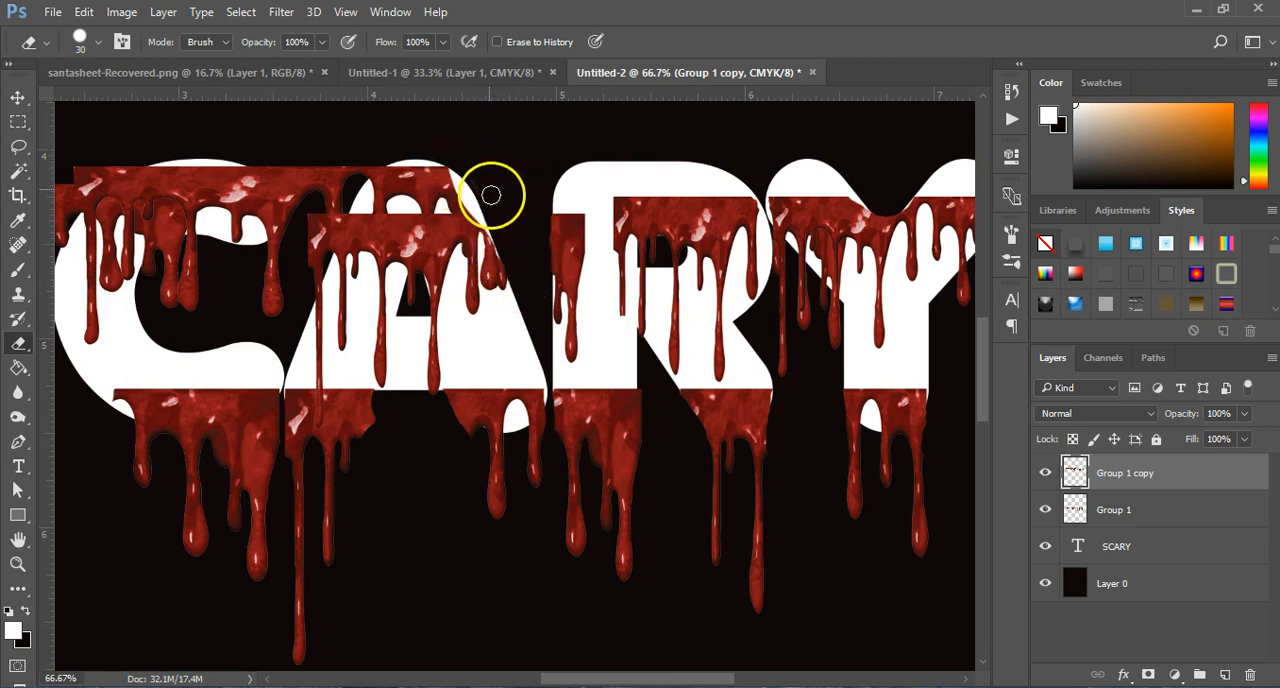
pyautogui.moveTo(435, 160)
pyautogui.mouseDown()
pyautogui.moveTo(367, 168)
pyautogui.moveTo(313, 270)
pyautogui.moveTo(339, 210)
pyautogui.moveTo(318, 213)
pyautogui.moveTo(317, 418)
pyautogui.mouseUp()
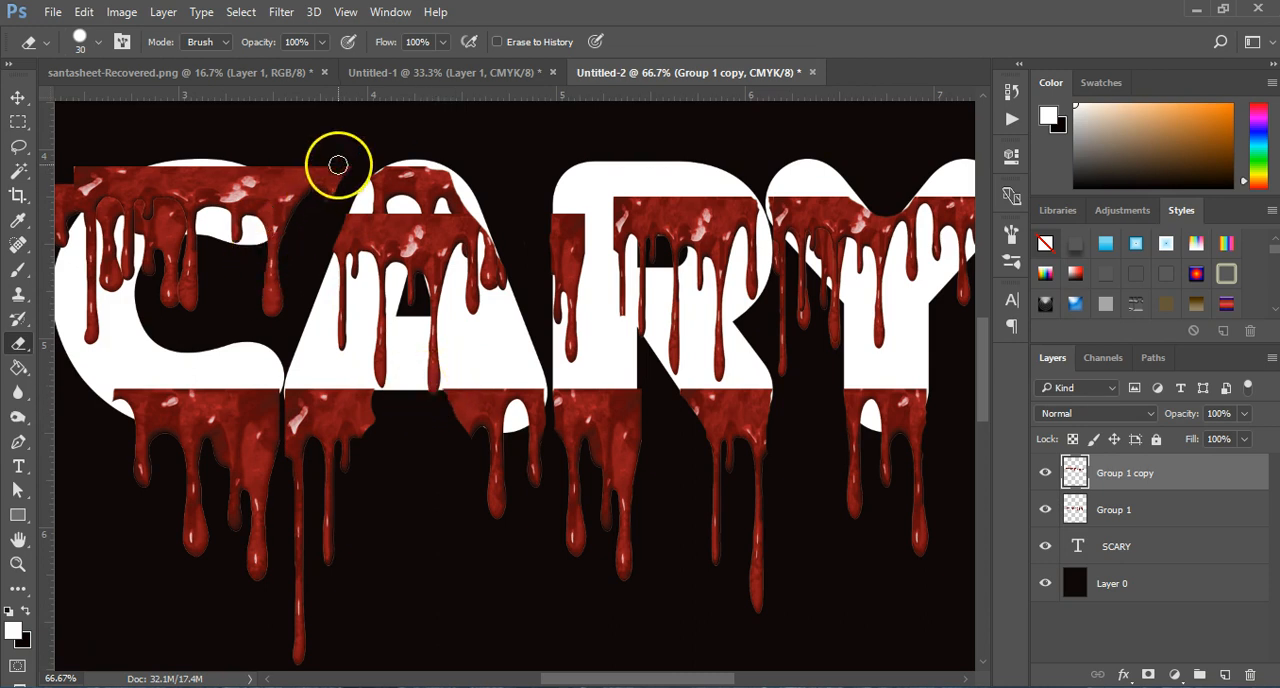
pyautogui.moveTo(329, 176)
pyautogui.mouseDown()
pyautogui.moveTo(340, 160)
pyautogui.moveTo(311, 177)
pyautogui.moveTo(257, 164)
pyautogui.moveTo(295, 208)
pyautogui.moveTo(325, 183)
pyautogui.mouseUp()
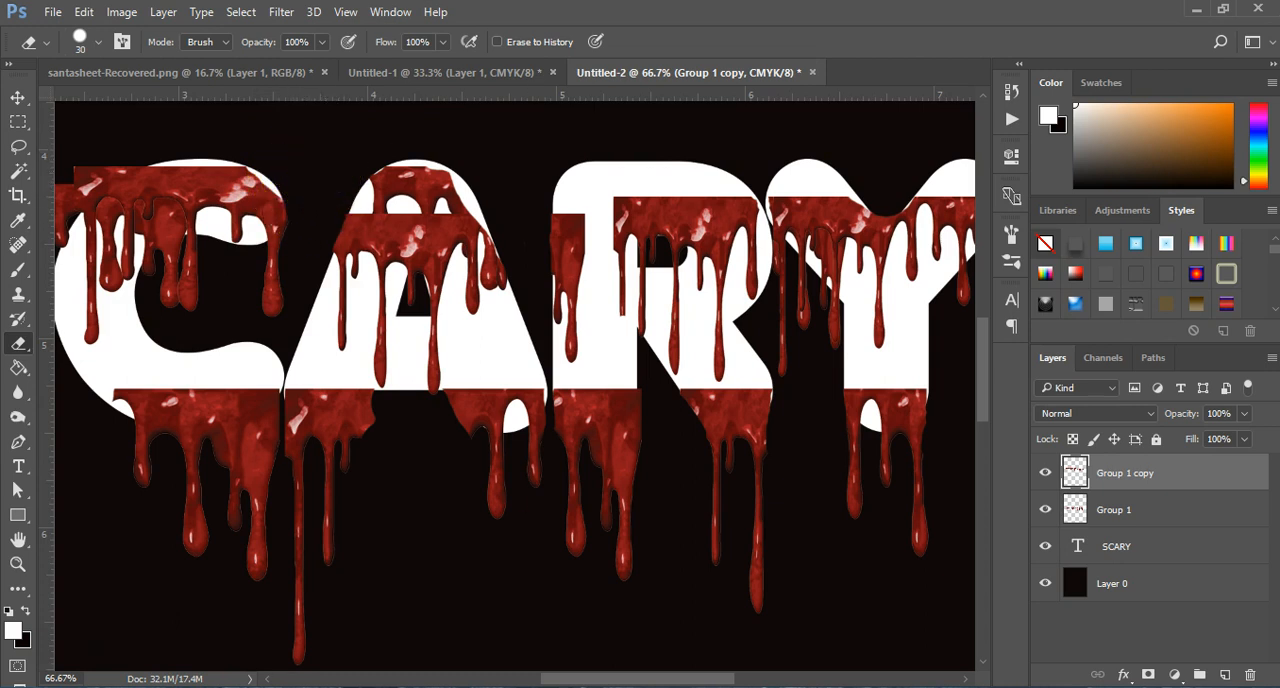
# Step: Erase the upper blood overhanging the left of the C and S with the 30 px eraser, undoing a stray stroke
pyautogui.moveTo(598, 678); pyautogui.dragTo(505, 678)
pyautogui.moveTo(526, 160)
pyautogui.mouseDown()
pyautogui.moveTo(478, 209)
pyautogui.moveTo(469, 249)
pyautogui.moveTo(470, 179)
pyautogui.moveTo(460, 211)
pyautogui.moveTo(477, 172)
pyautogui.moveTo(483, 184)
pyautogui.moveTo(495, 167)
pyautogui.moveTo(497, 178)
pyautogui.moveTo(442, 203)
pyautogui.mouseUp()
pyautogui.hotkey('ctrl', 'z')
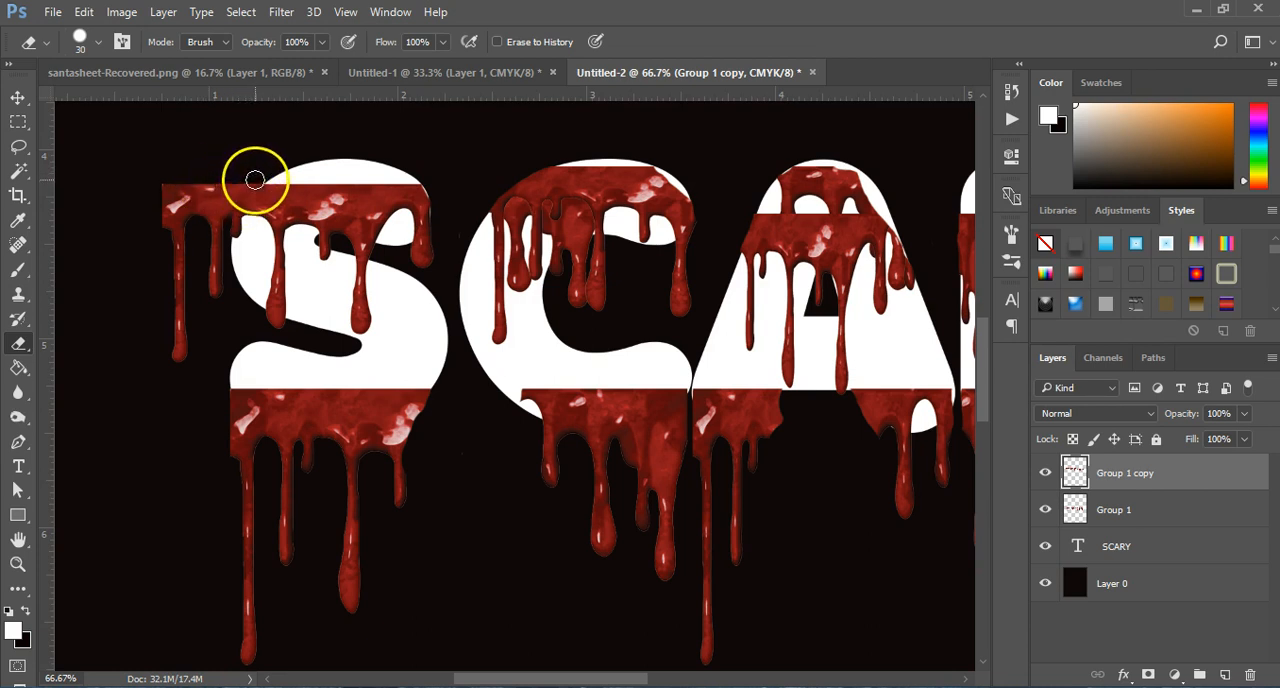
pyautogui.moveTo(254, 179)
pyautogui.mouseDown()
pyautogui.moveTo(206, 297)
pyautogui.moveTo(219, 293)
pyautogui.moveTo(210, 188)
pyautogui.moveTo(222, 207)
pyautogui.moveTo(185, 216)
pyautogui.moveTo(177, 180)
pyautogui.moveTo(163, 236)
pyautogui.moveTo(185, 207)
pyautogui.moveTo(191, 159)
pyautogui.moveTo(184, 363)
pyautogui.moveTo(168, 262)
pyautogui.moveTo(179, 320)
pyautogui.mouseUp()
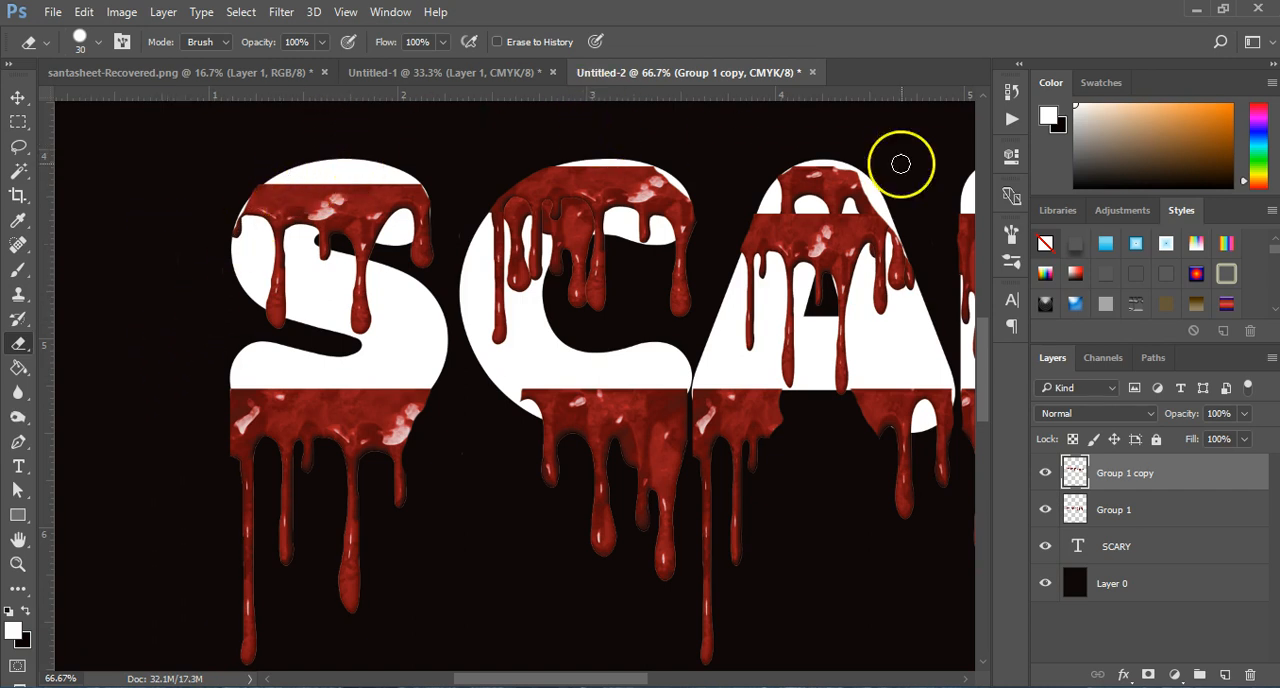
pyautogui.moveTo(468, 680); pyautogui.dragTo(508, 680)
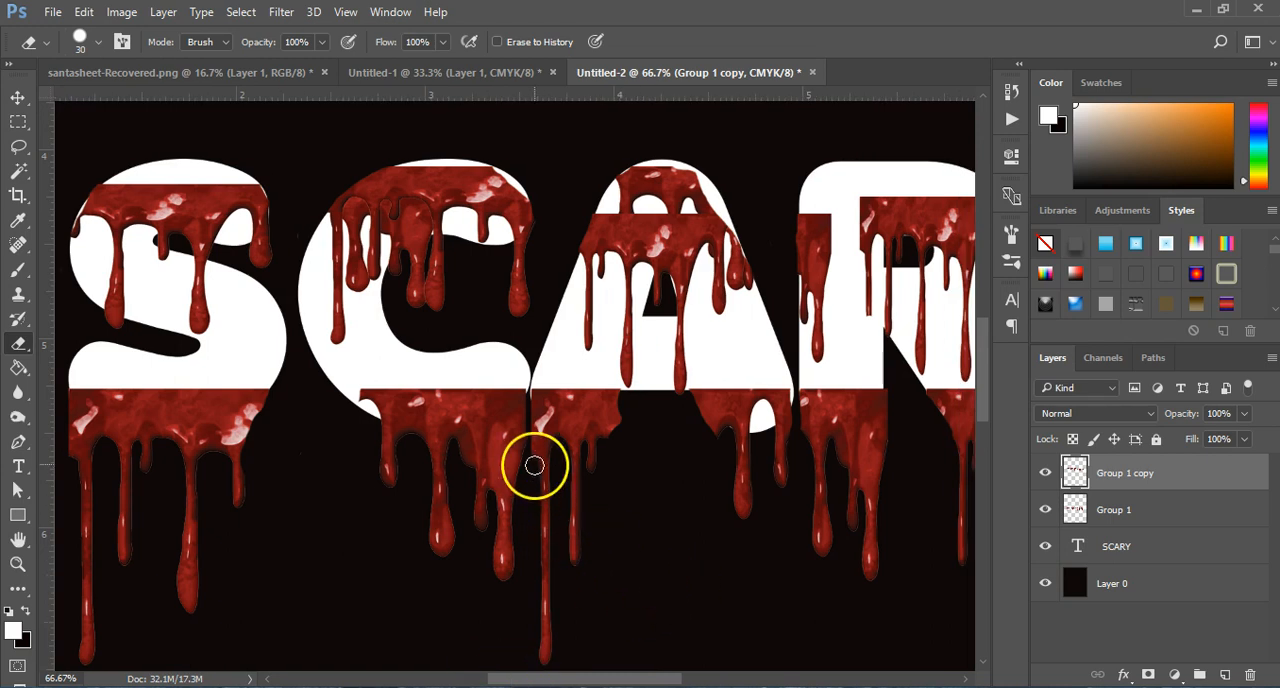
pyautogui.press('z')
pyautogui.keyDown('alt'); pyautogui.click(528, 358); pyautogui.keyUp('alt')
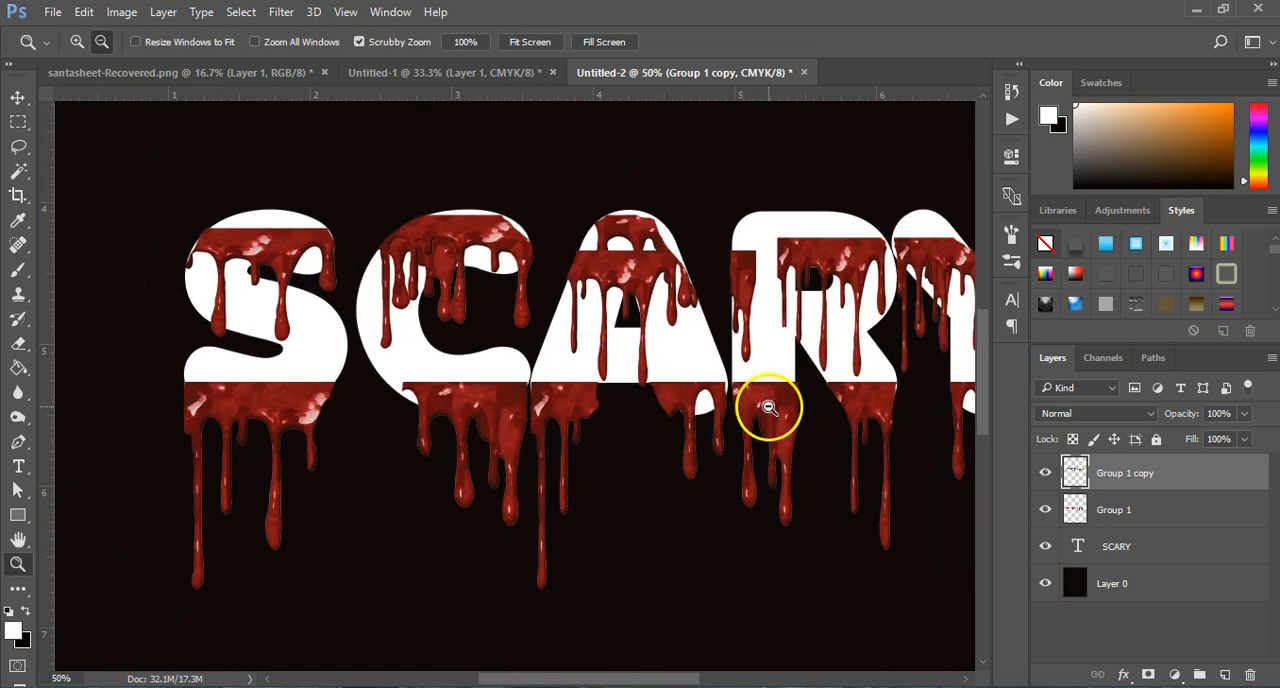
# Step: Merge the two blood layers and the SCARY text layer into a single layer above the black background
pyautogui.keyDown('alt'); pyautogui.click(766, 409); pyautogui.keyUp('alt')
pyautogui.moveTo(601, 679); pyautogui.dragTo(636, 679)
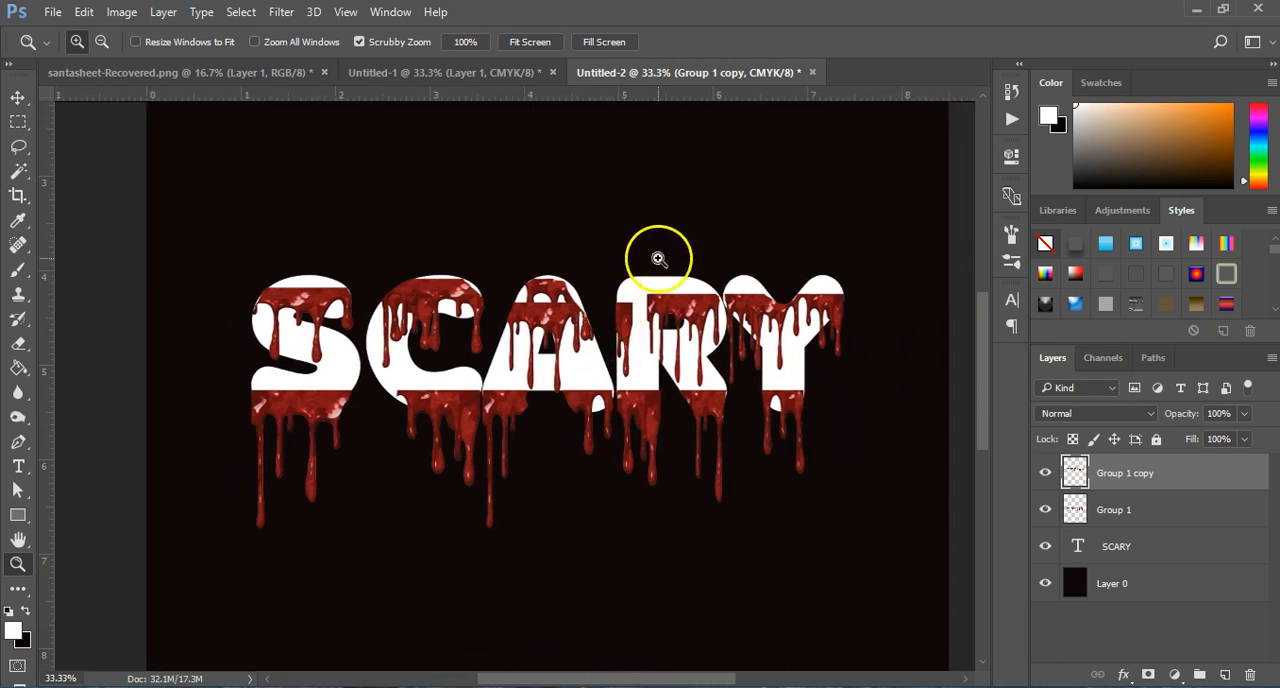
pyautogui.click(644, 327)
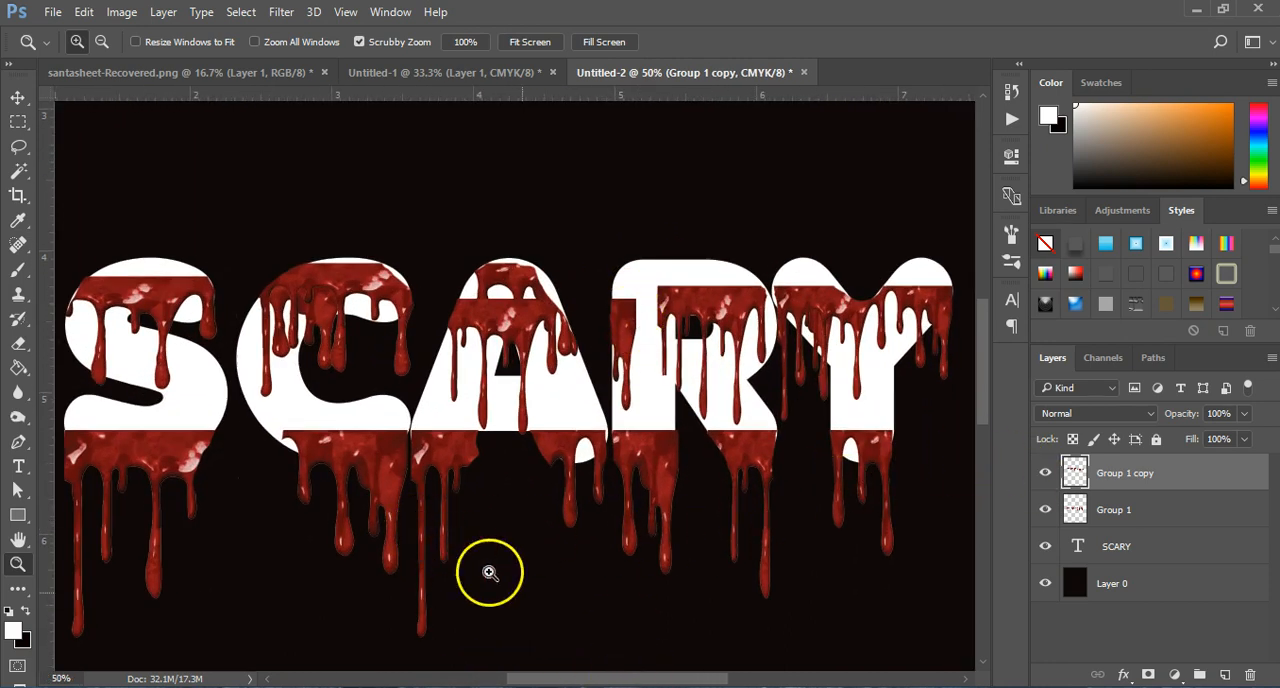
pyautogui.keyDown('shift'); pyautogui.click(1148, 555); pyautogui.keyUp('shift')
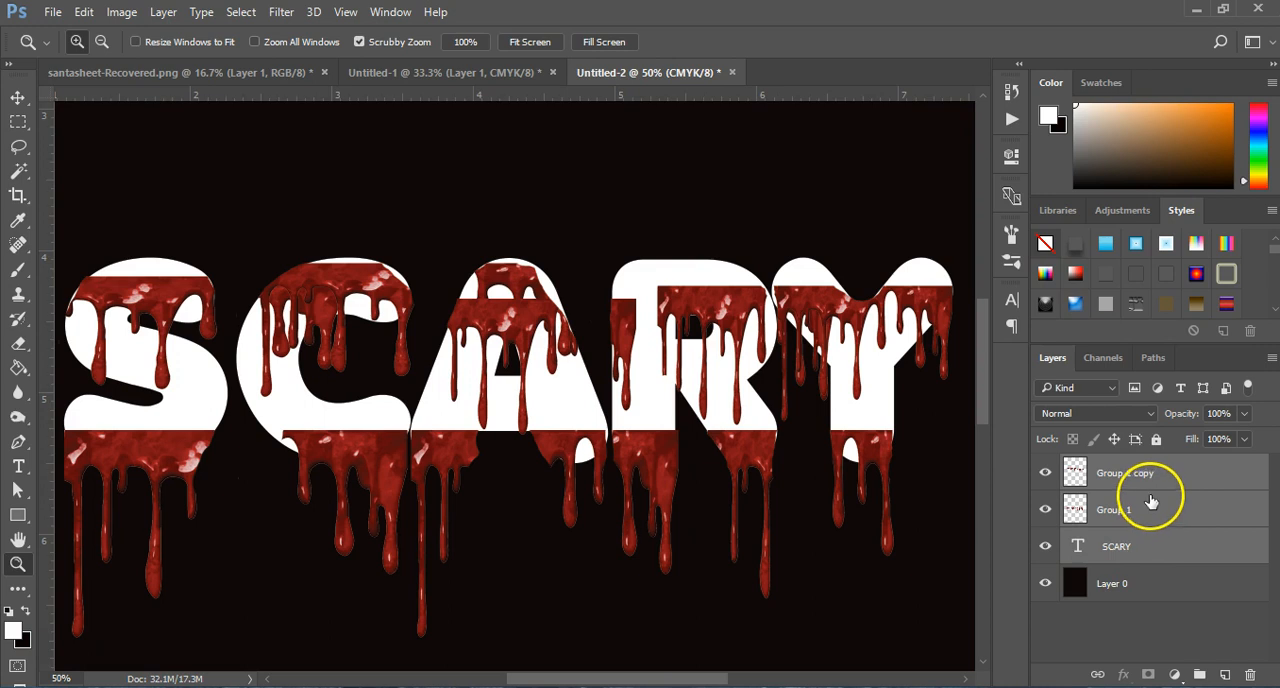
pyautogui.hotkey('ctrl', 'e')
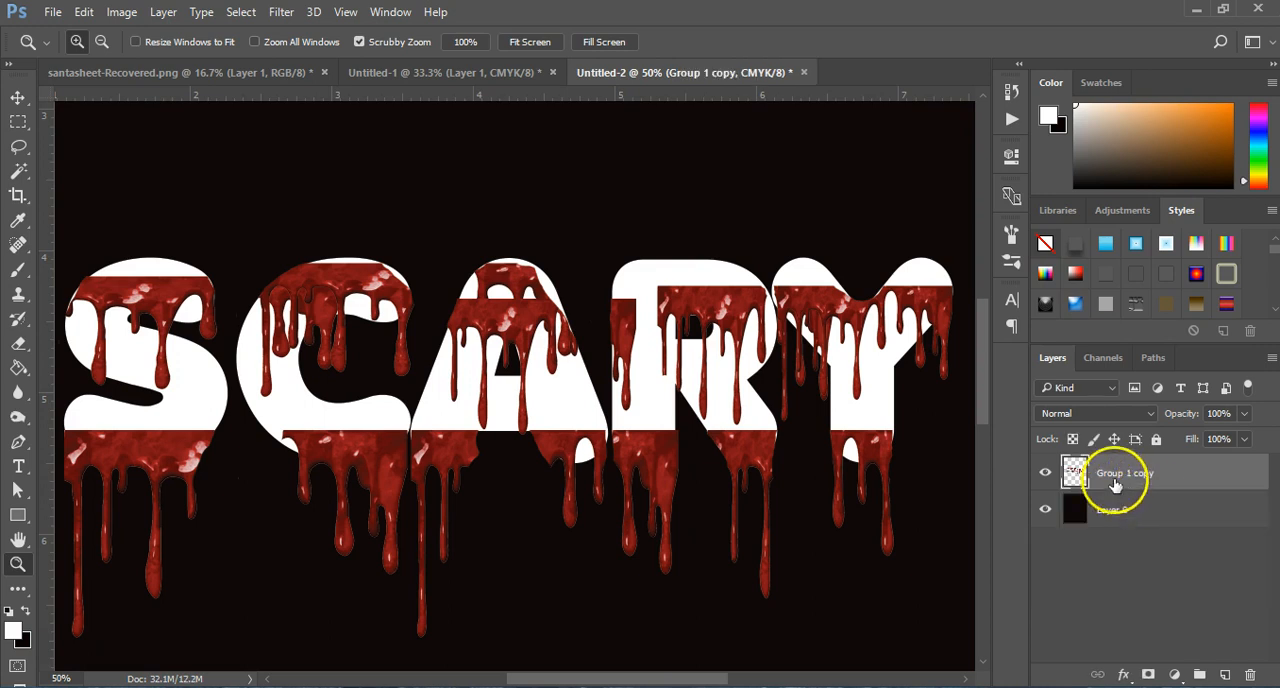
# Step: Add an Inner Bevel to the merged lettering with 110% depth, 10 px size, 56° angle and the Rolling Slope - Descending gloss contour
pyautogui.moveTo(557, 678)
pyautogui.mouseDown()
pyautogui.moveTo(543, 676)
pyautogui.moveTo(554, 676)
pyautogui.mouseUp()
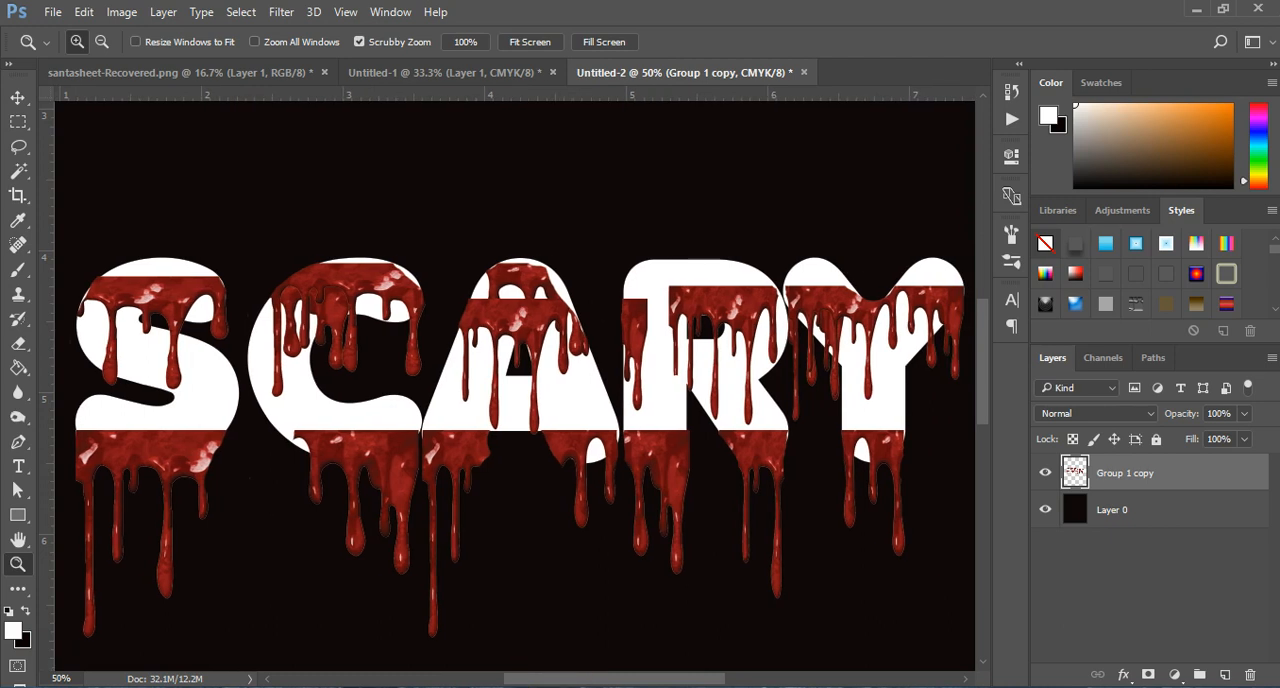
pyautogui.click(1123, 675)
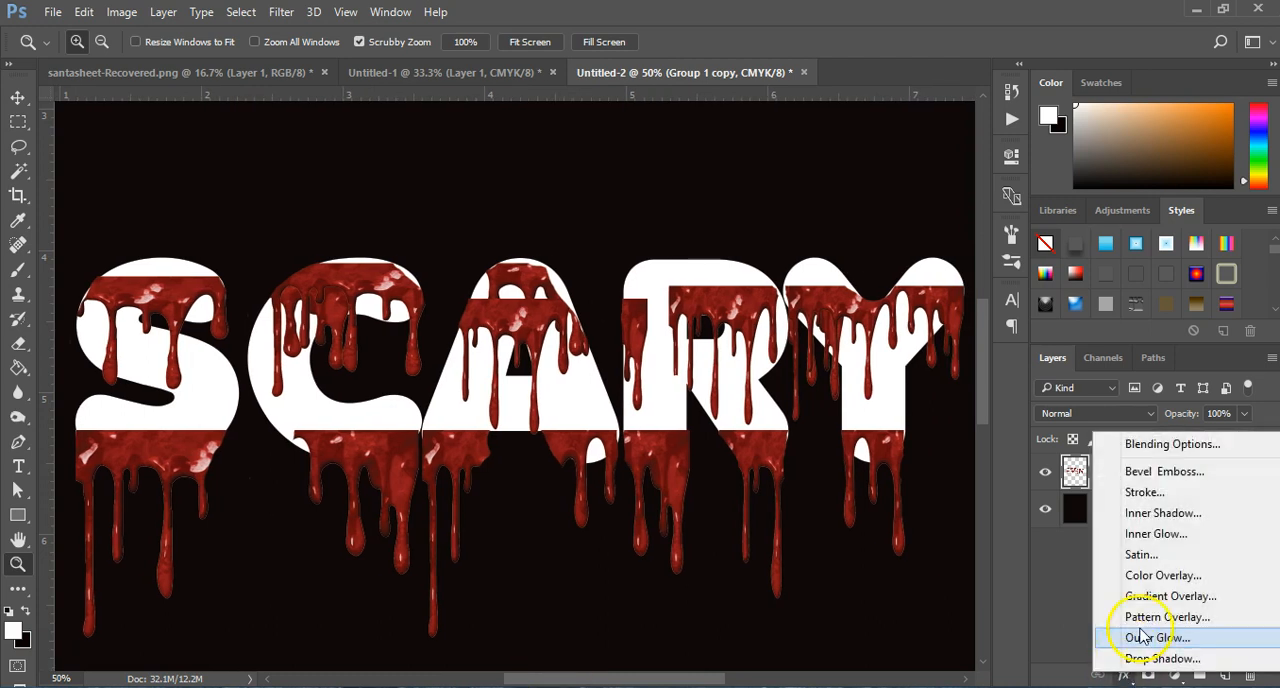
pyautogui.click(1157, 474)
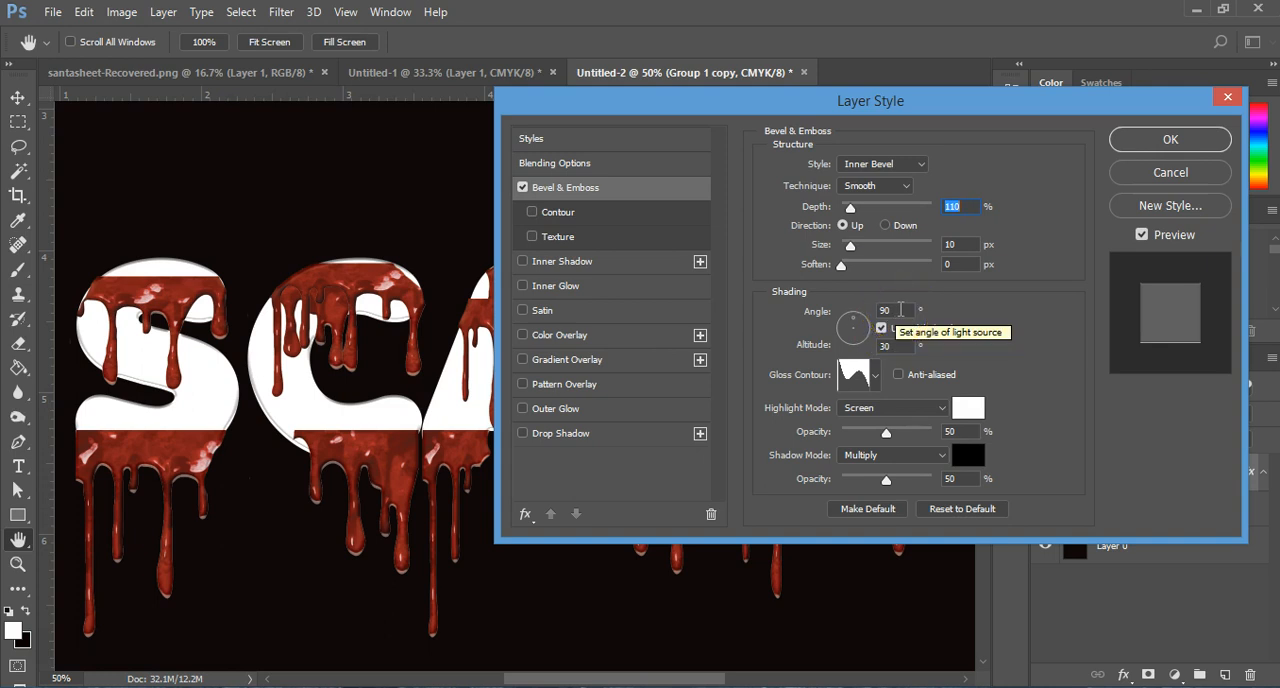
pyautogui.click(900, 310)
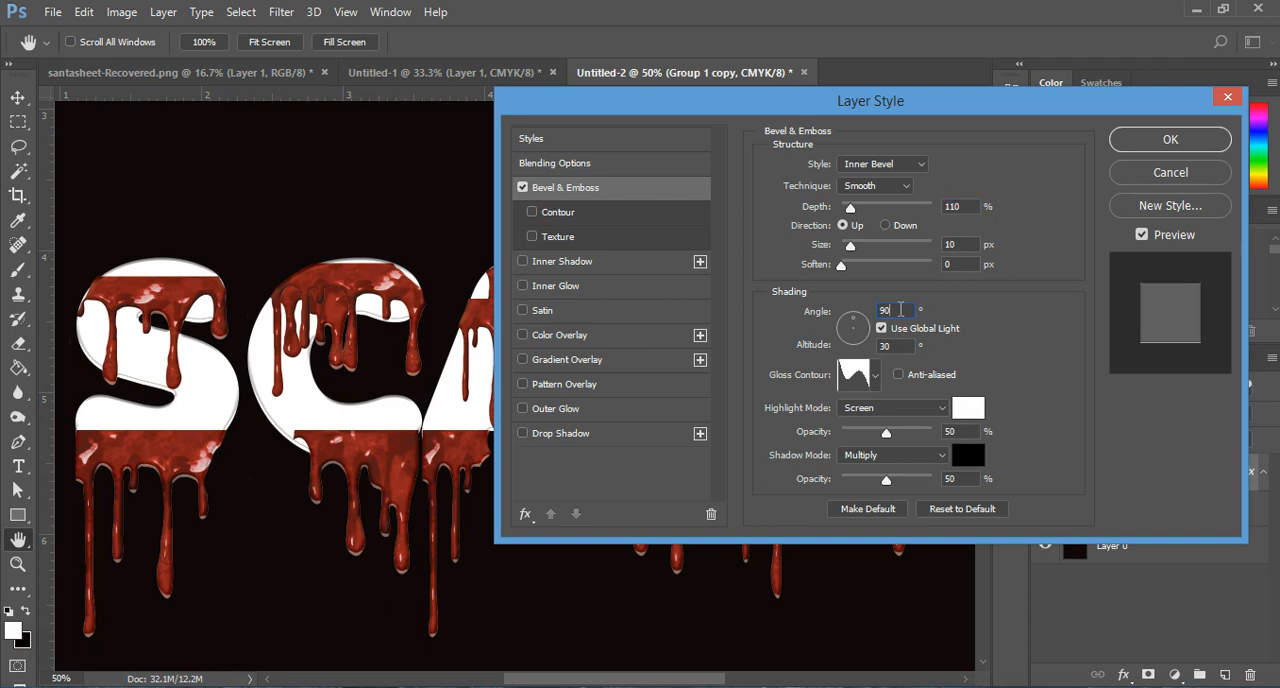
pyautogui.moveTo(901, 310); pyautogui.dragTo(834, 318)
pyautogui.write('56')
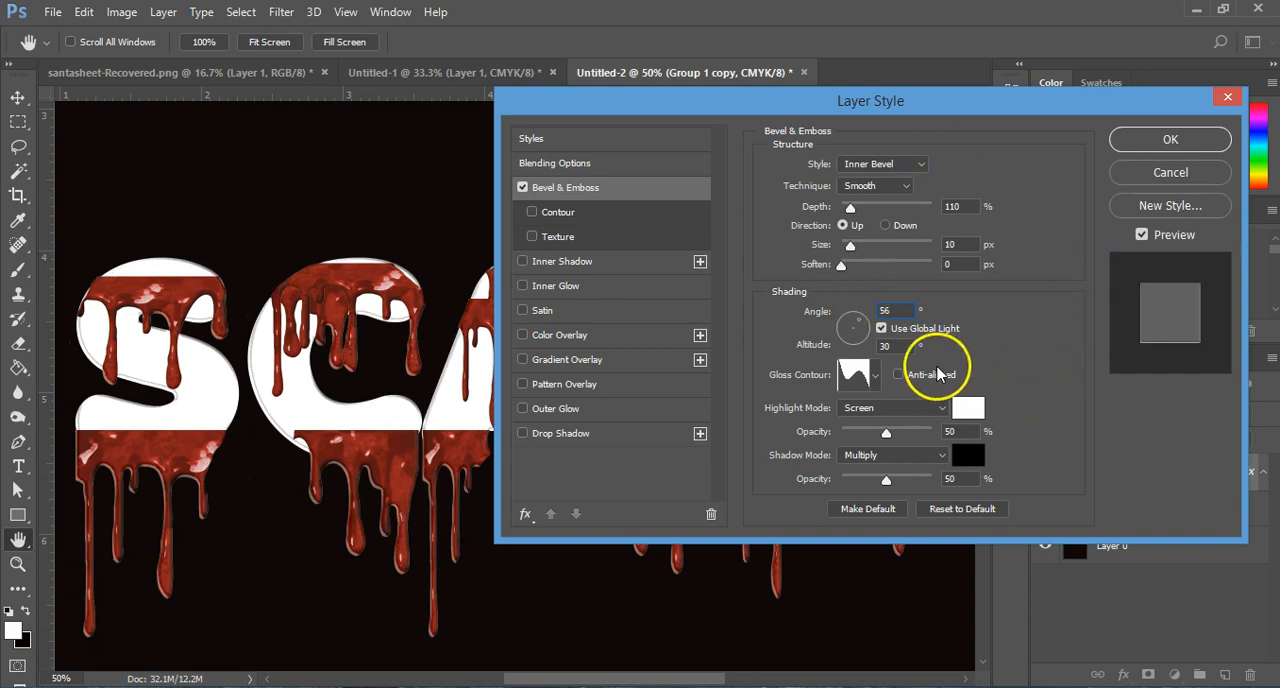
pyautogui.click(875, 377)
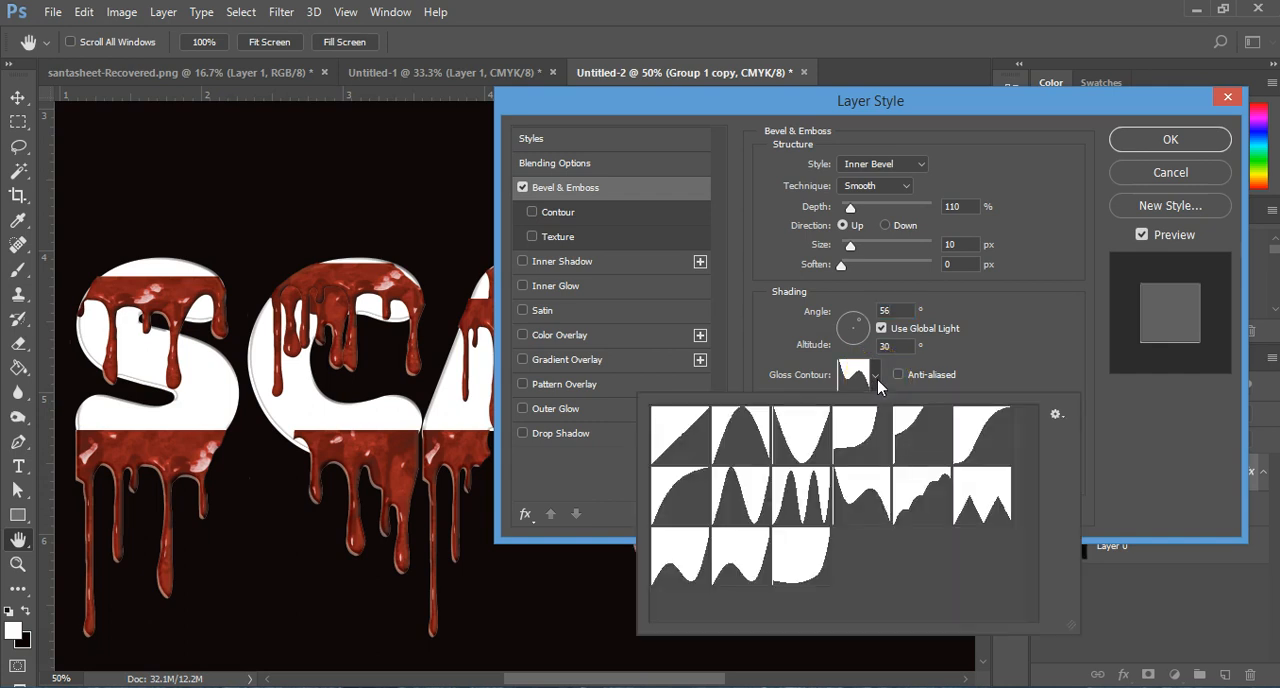
pyautogui.click(880, 512)
pyautogui.click(1051, 308)
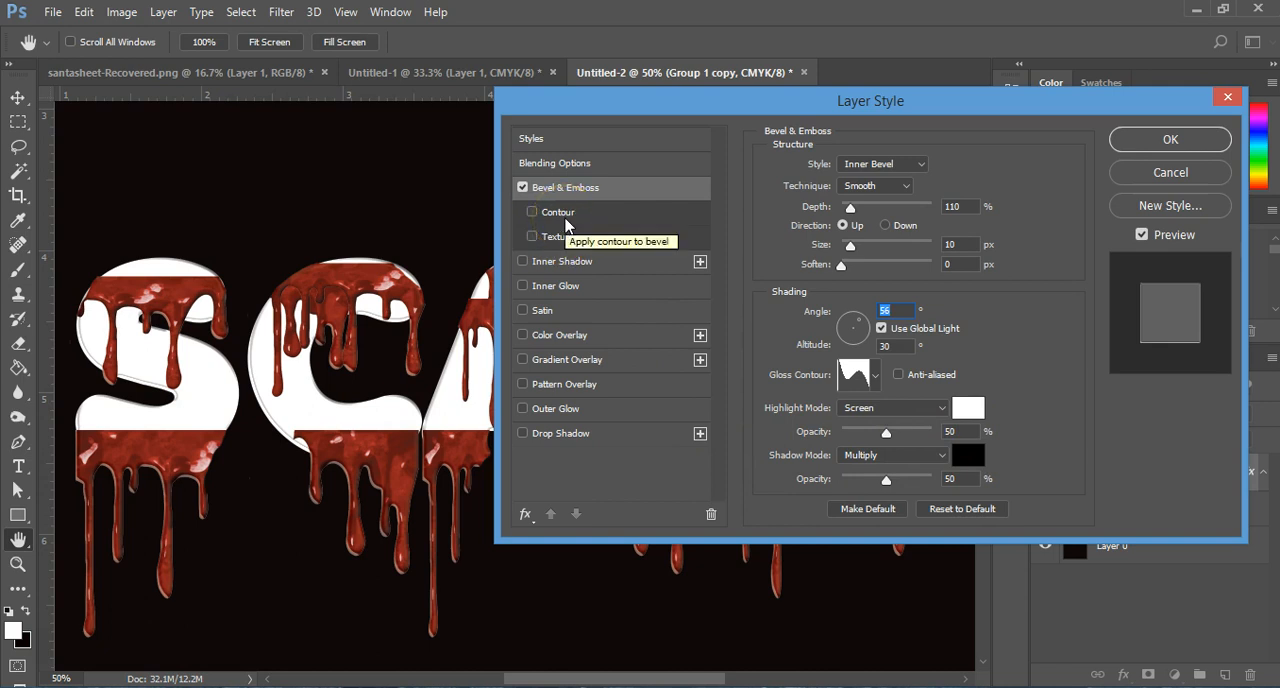
# Step: Enable the bevel's Contour element with the descending rolling-slope shape at 100% range and apply the layer style
pyautogui.click(566, 226)
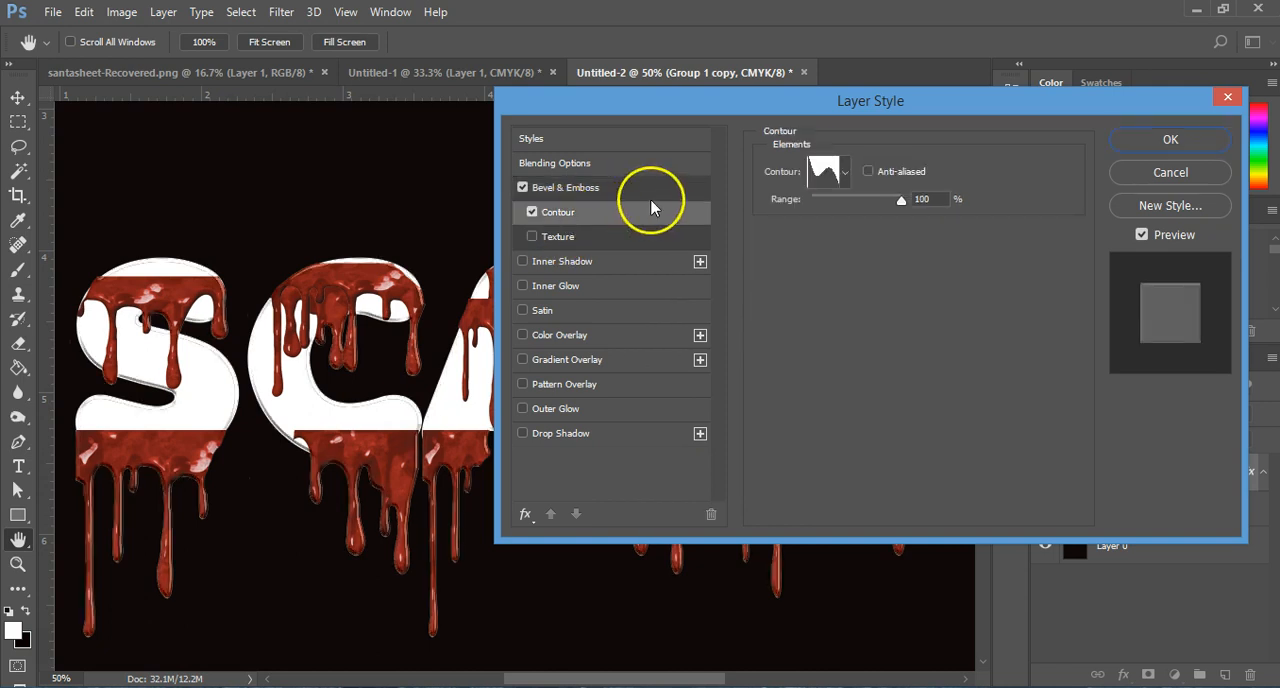
pyautogui.click(847, 175)
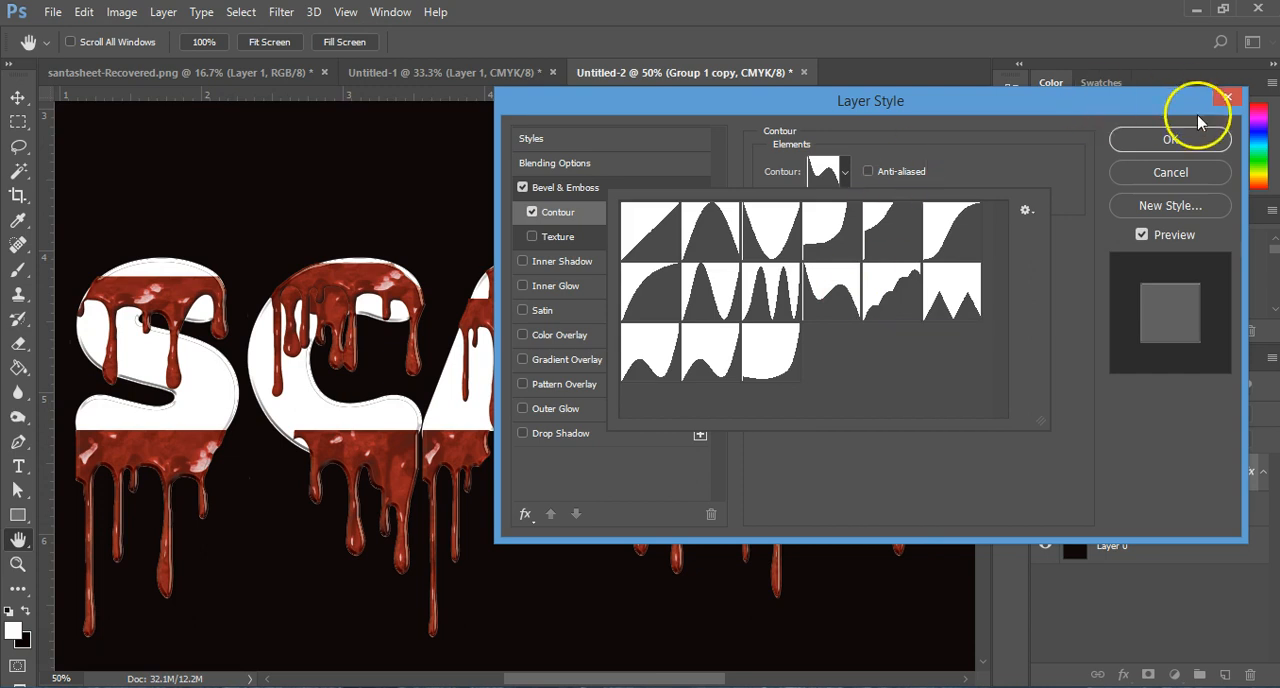
pyautogui.click(1168, 142)
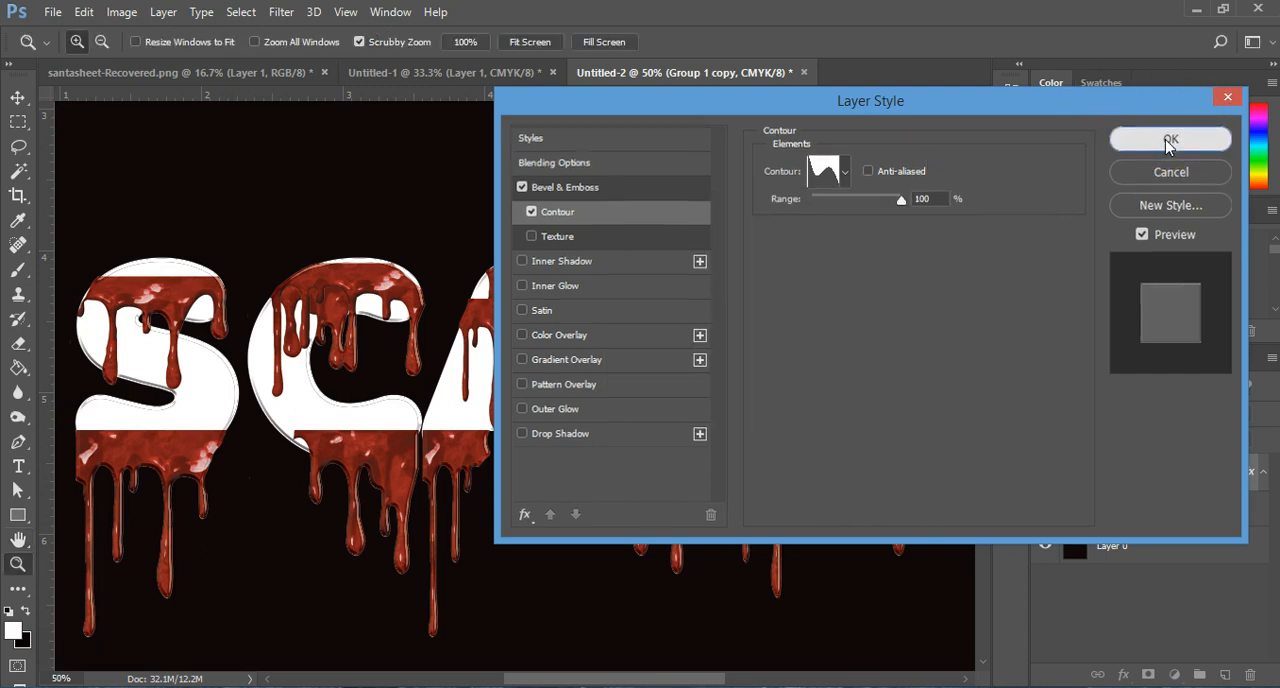
pyautogui.click(1168, 142)
# Step: Add a Multiply inner shadow in 3c1212 with 100% opacity, 56° angle, 4 px distance, 54 px size and the Ring - Double contour
pyautogui.click(1123, 675)
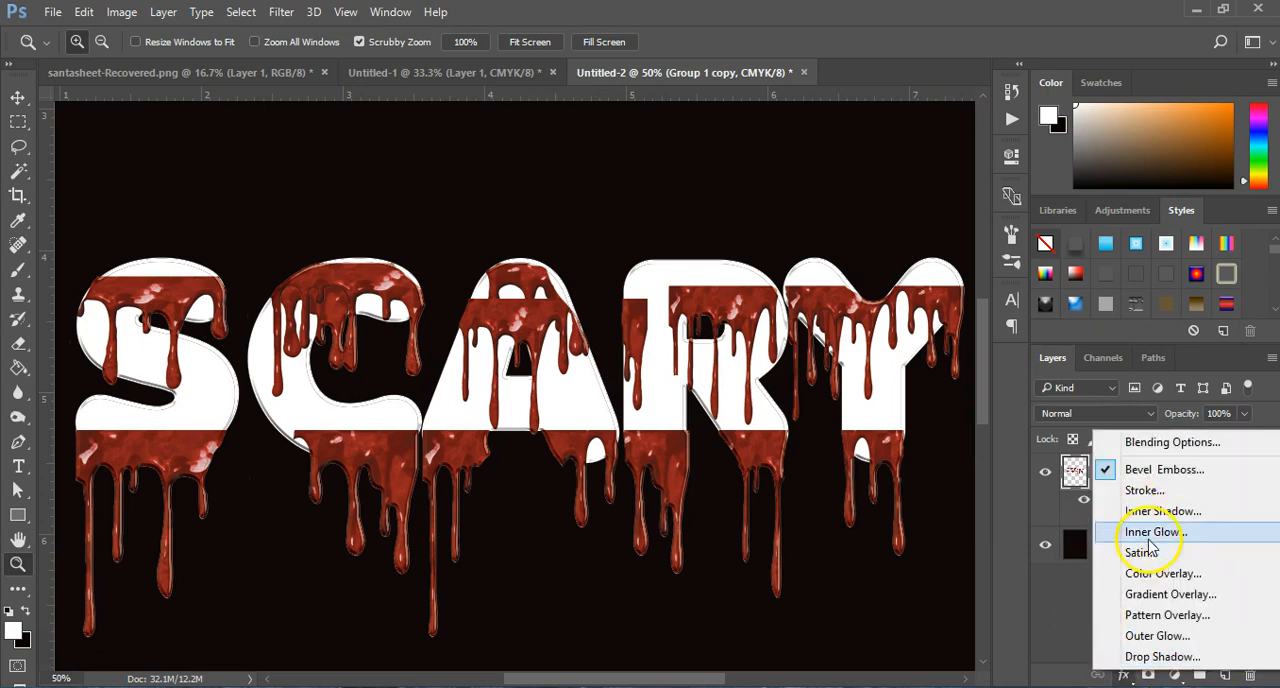
pyautogui.click(1148, 474)
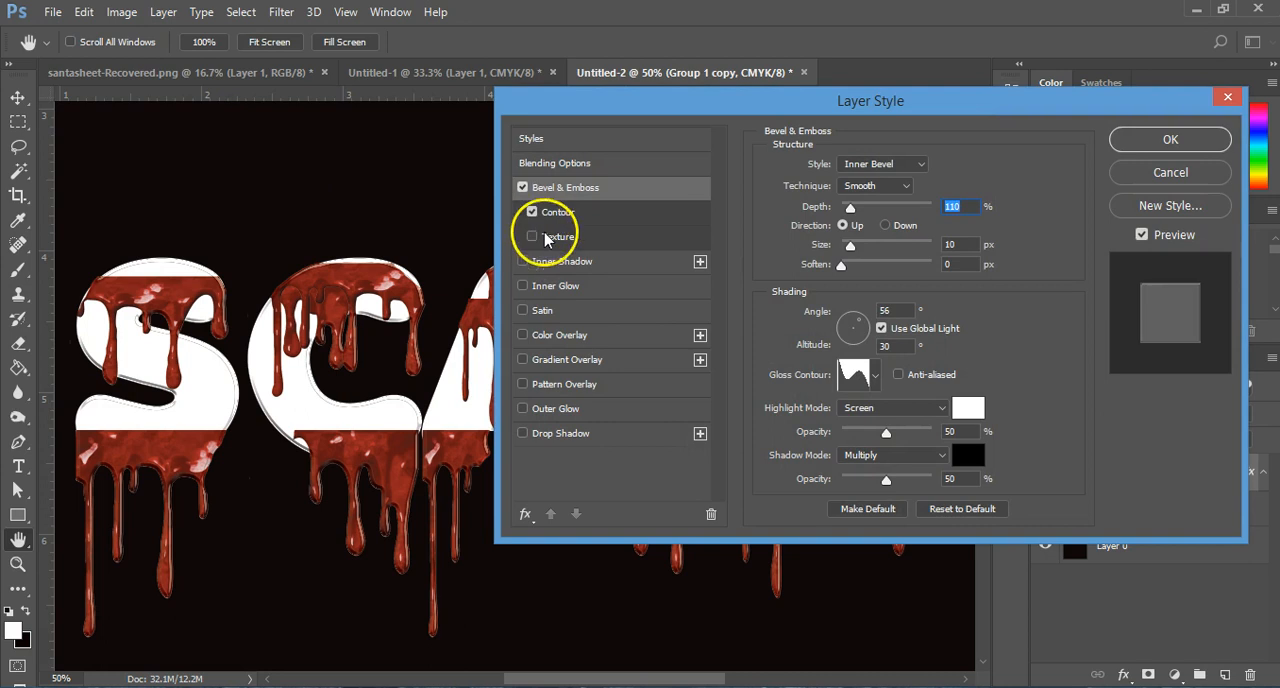
pyautogui.click(556, 262)
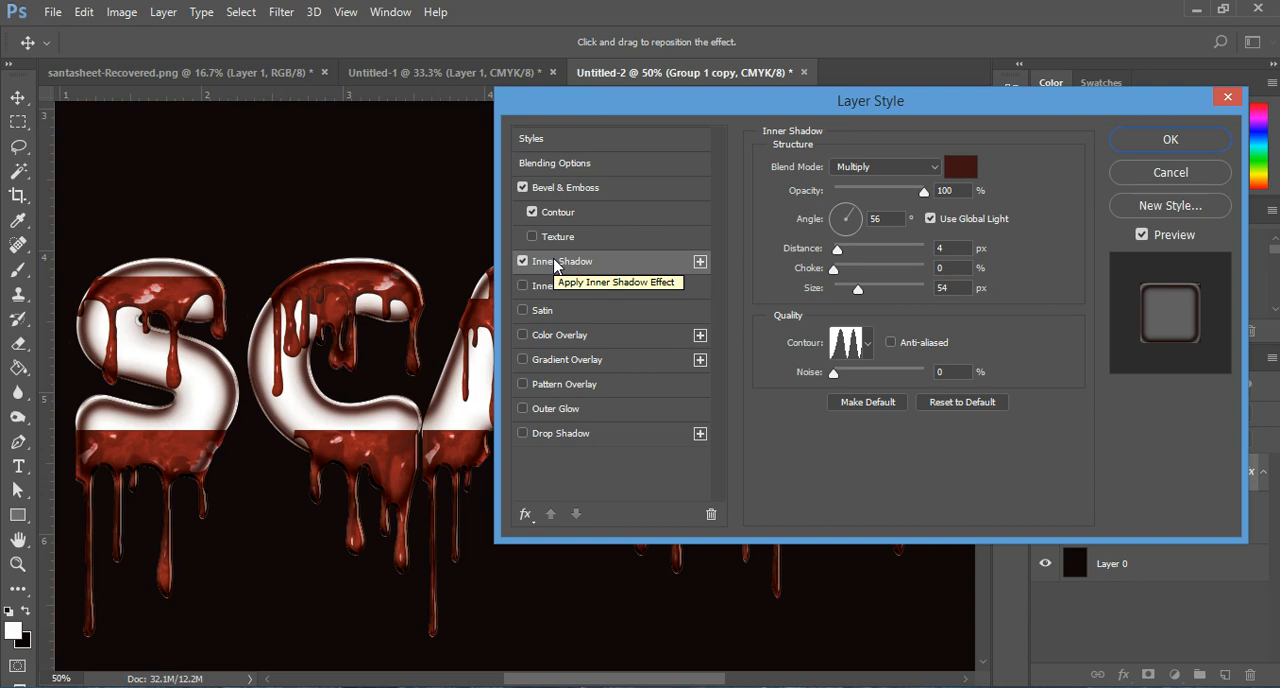
pyautogui.click(806, 194)
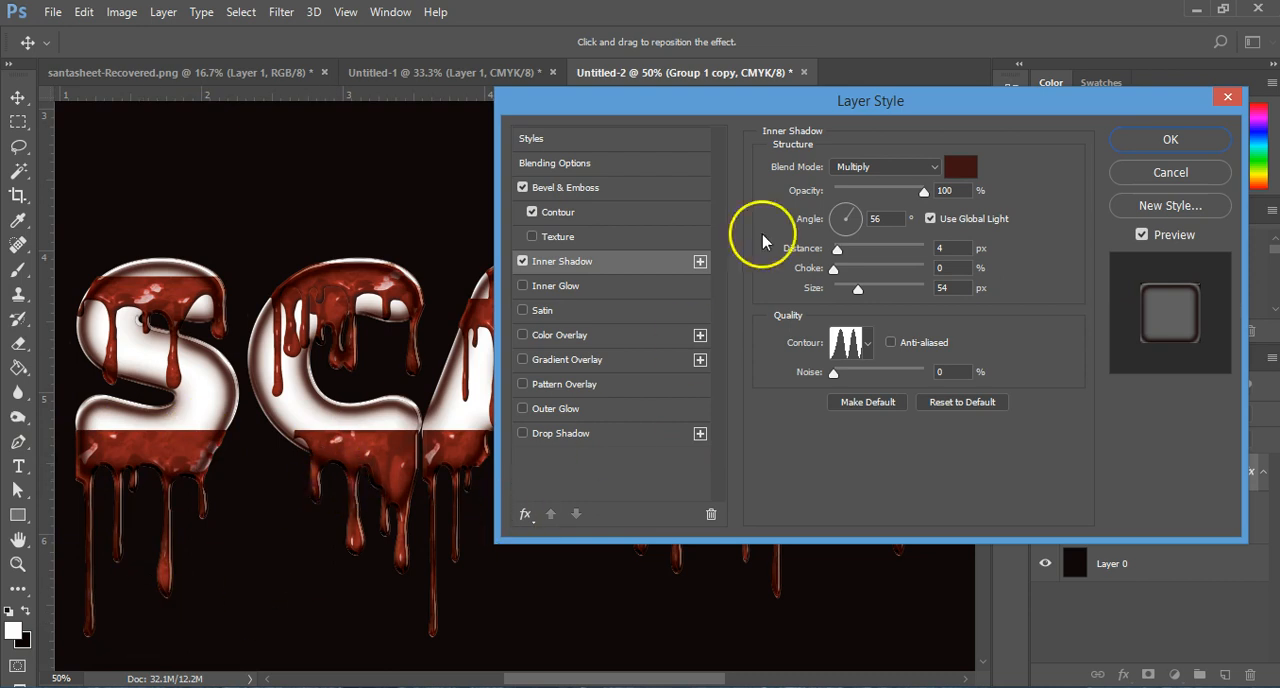
pyautogui.click(952, 168)
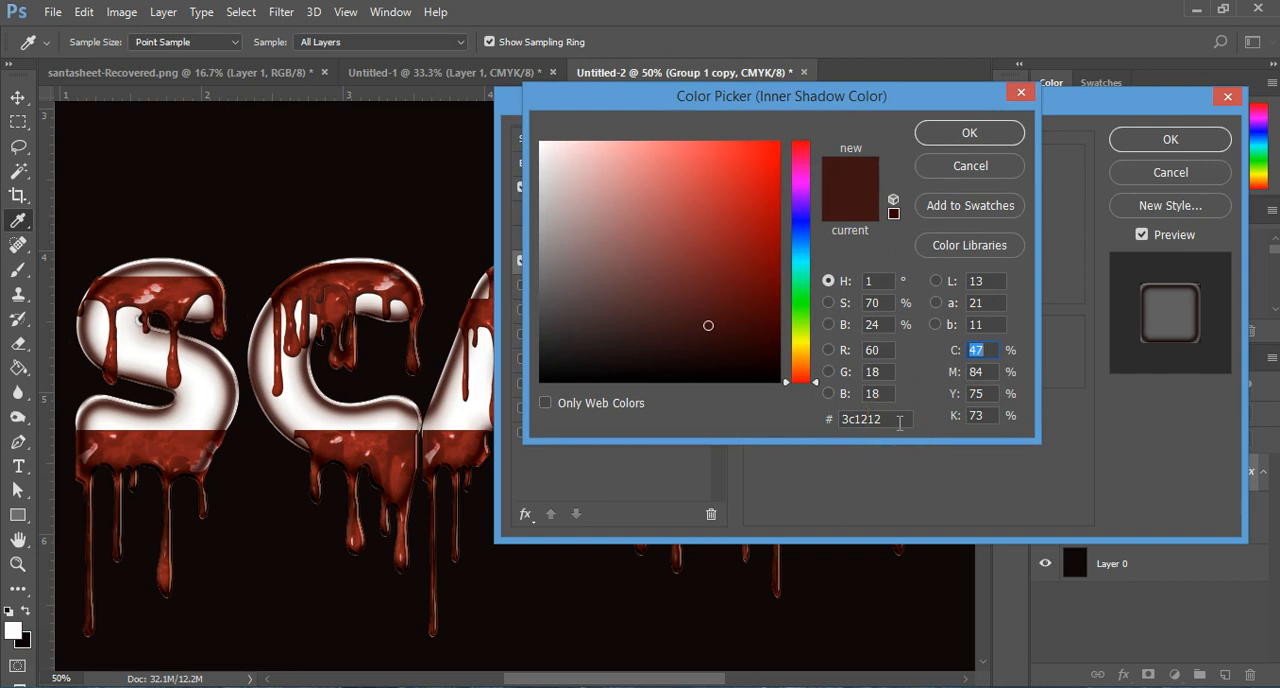
pyautogui.click(972, 133)
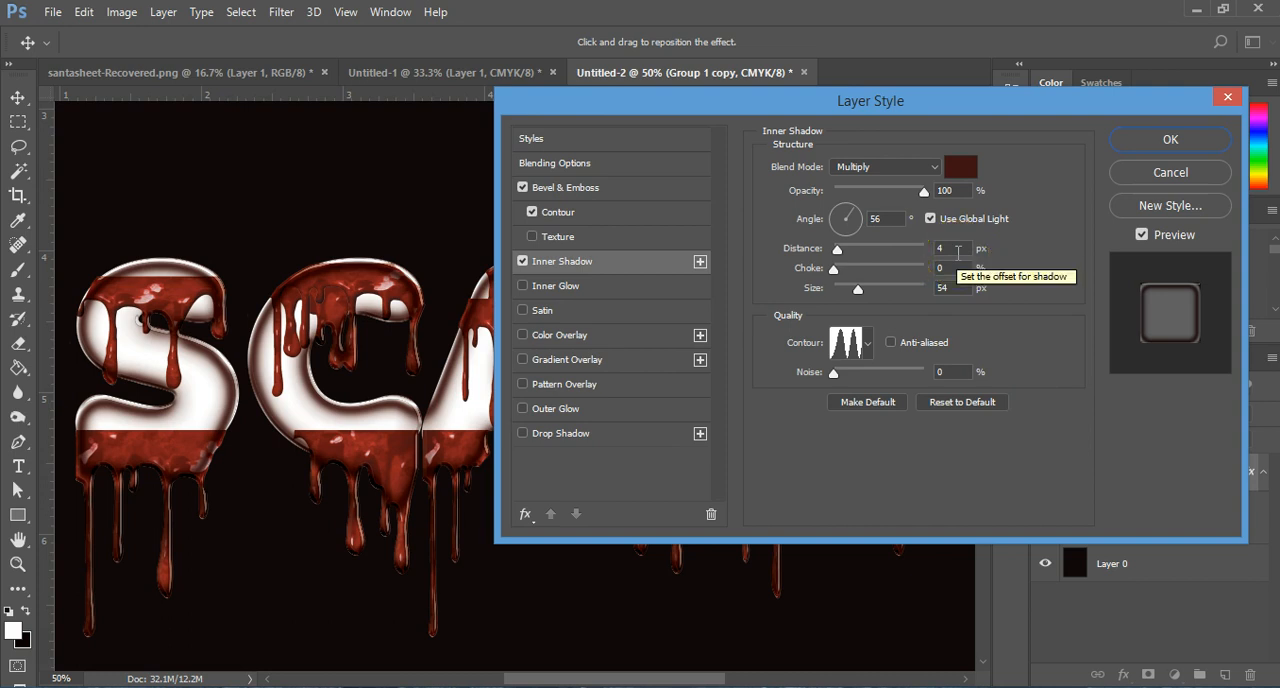
pyautogui.click(867, 343)
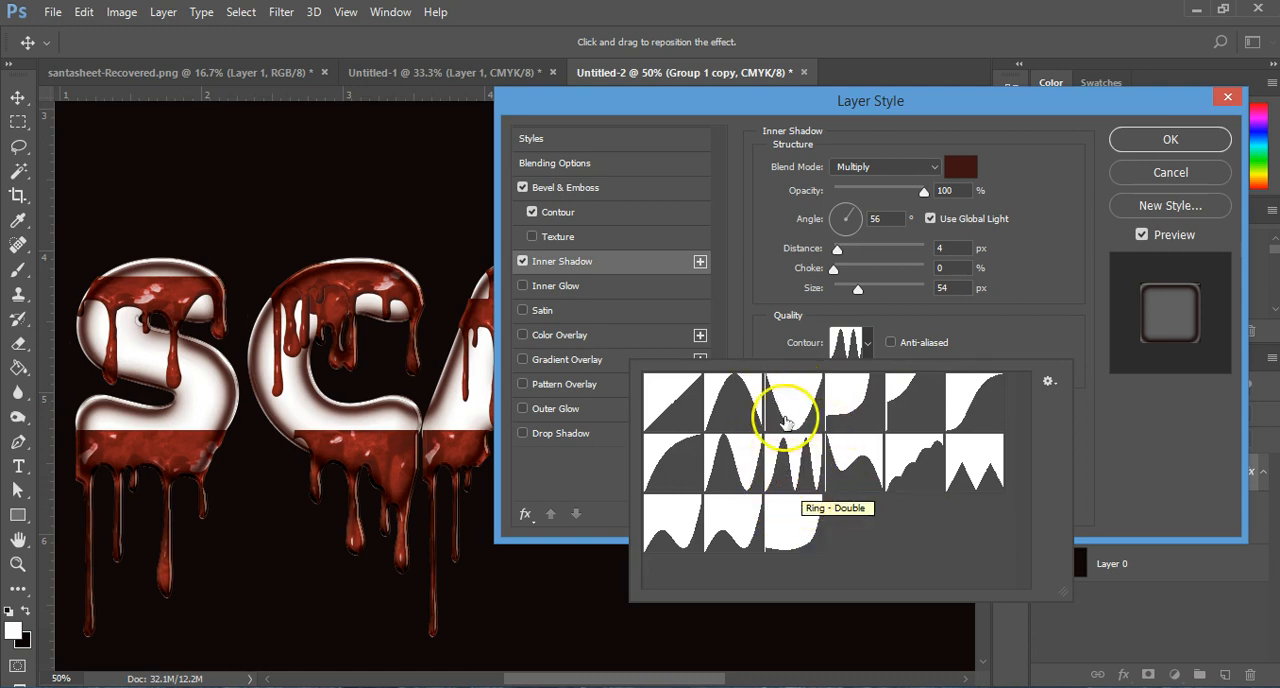
pyautogui.click(1014, 286)
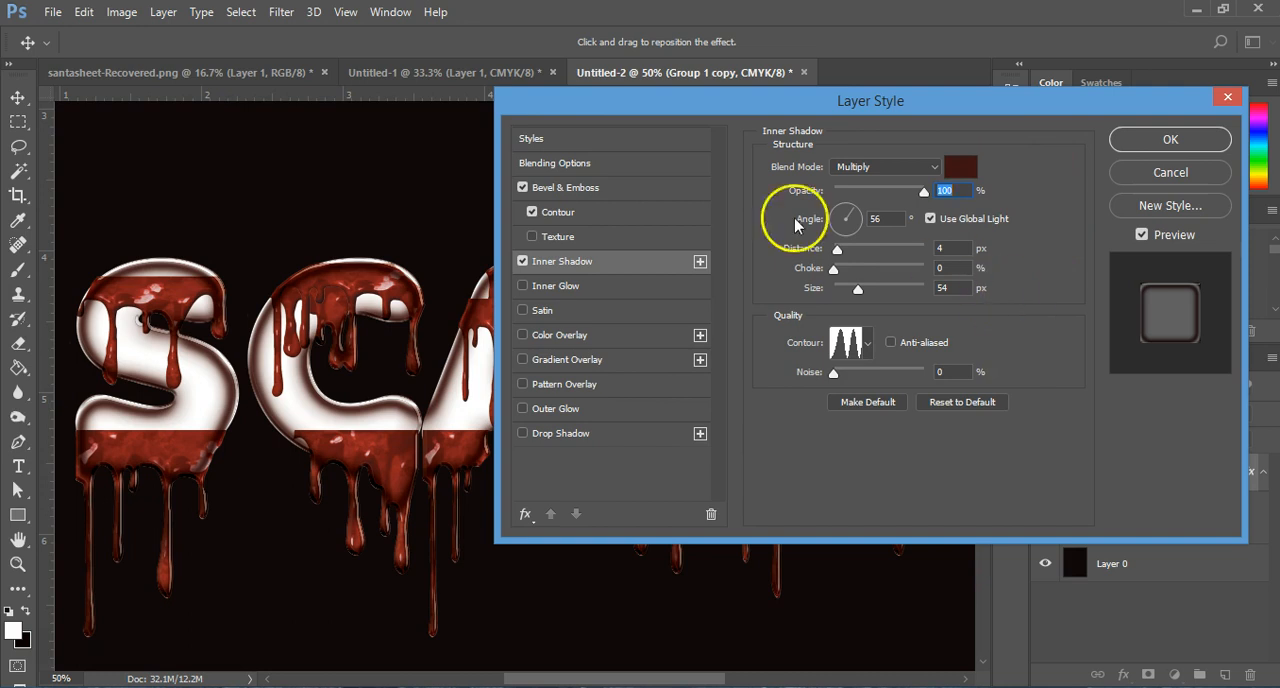
# Step: Add a Multiply inner glow in 391211 with 96% opacity, Softer technique, Edge source, 10 px size and a stepped contour
pyautogui.click(629, 288)
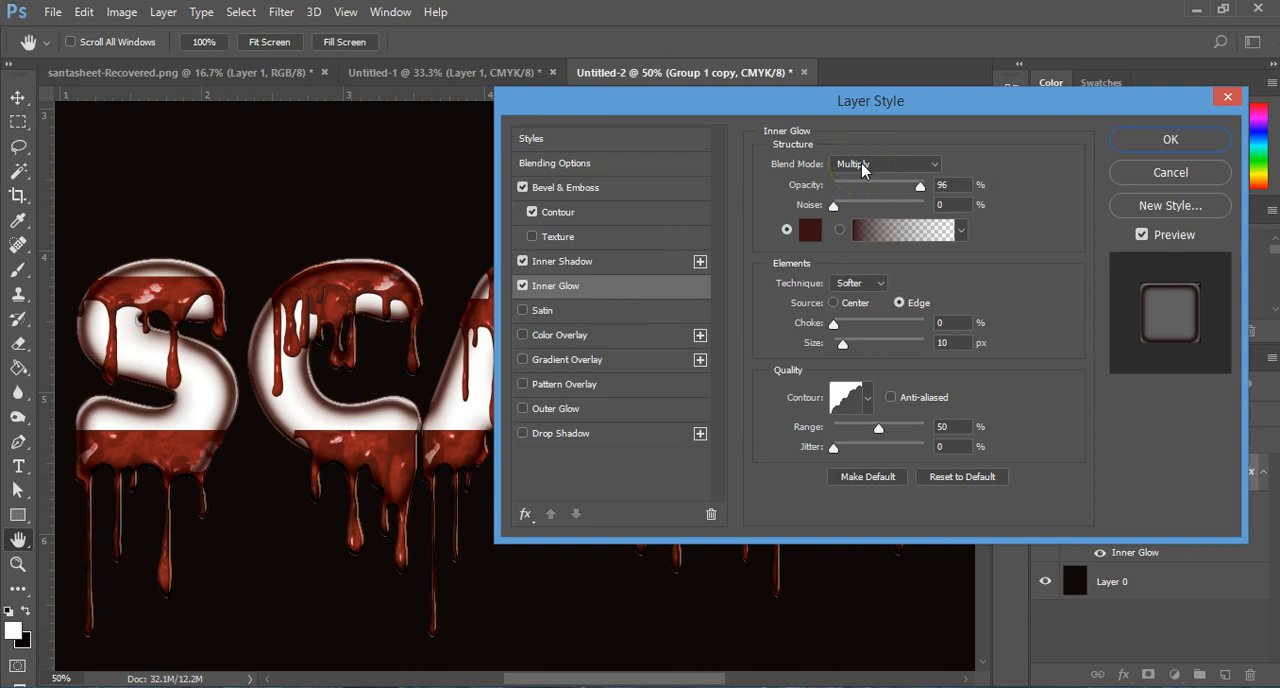
pyautogui.moveTo(900, 185); pyautogui.dragTo(928, 190)
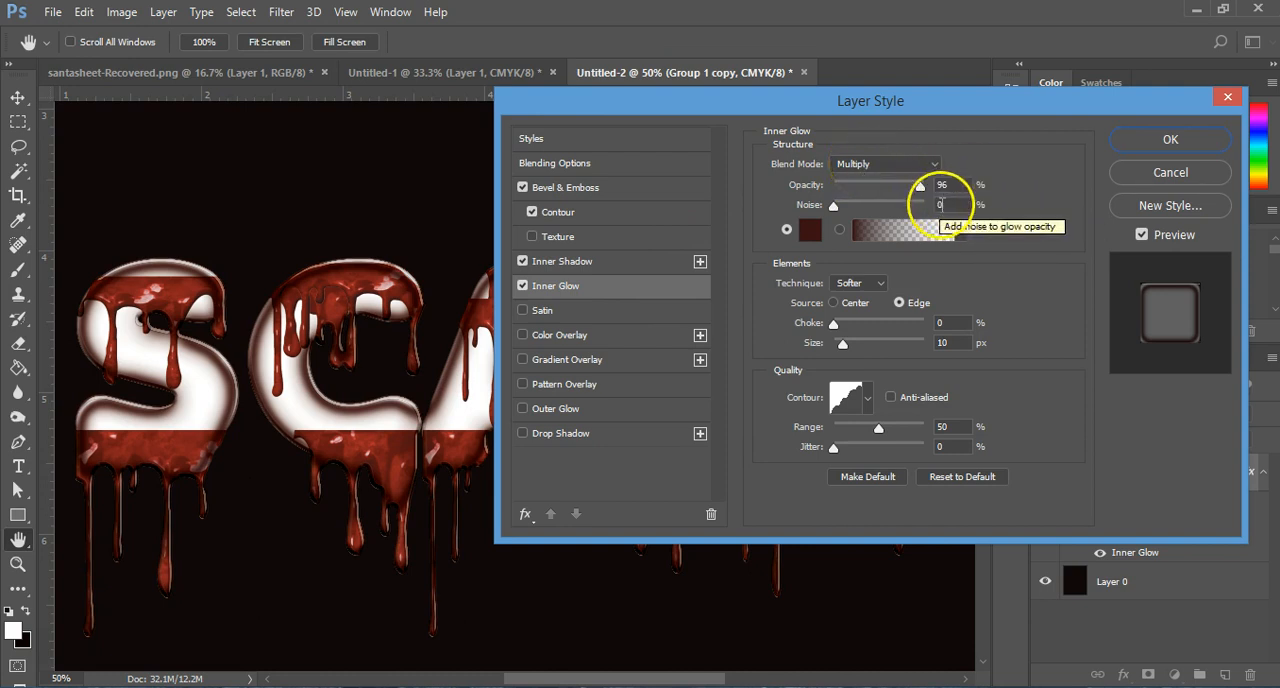
pyautogui.click(805, 230)
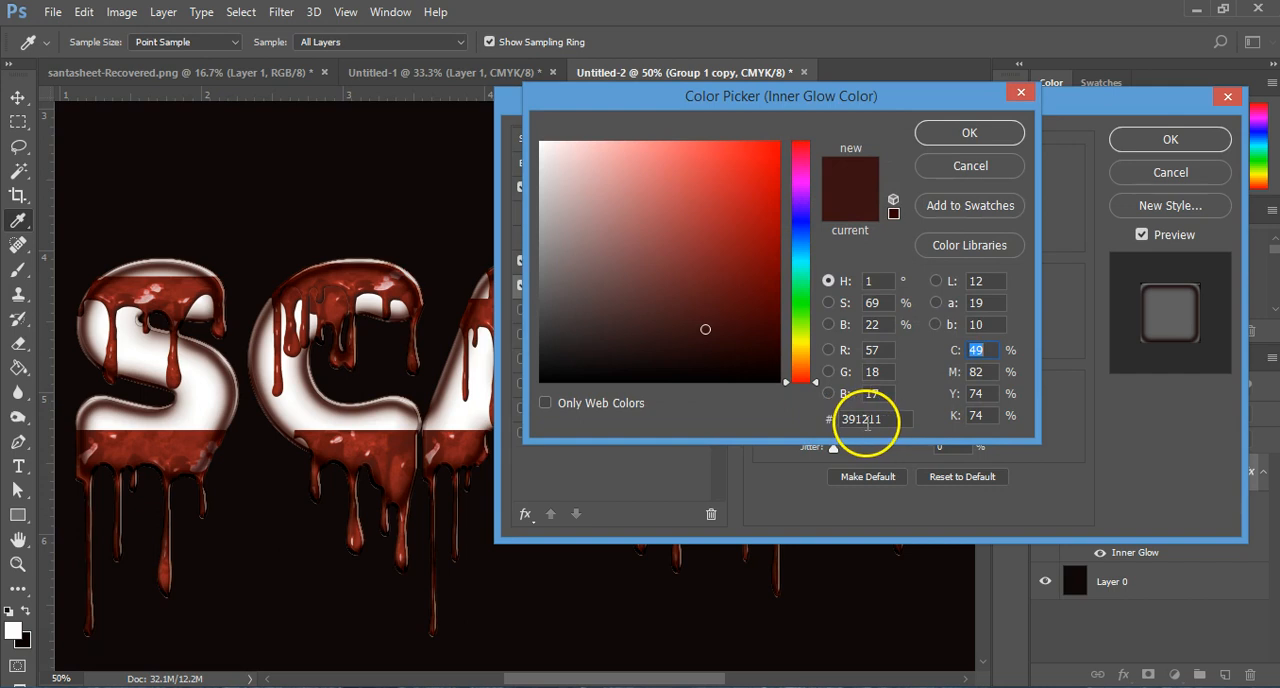
pyautogui.click(962, 134)
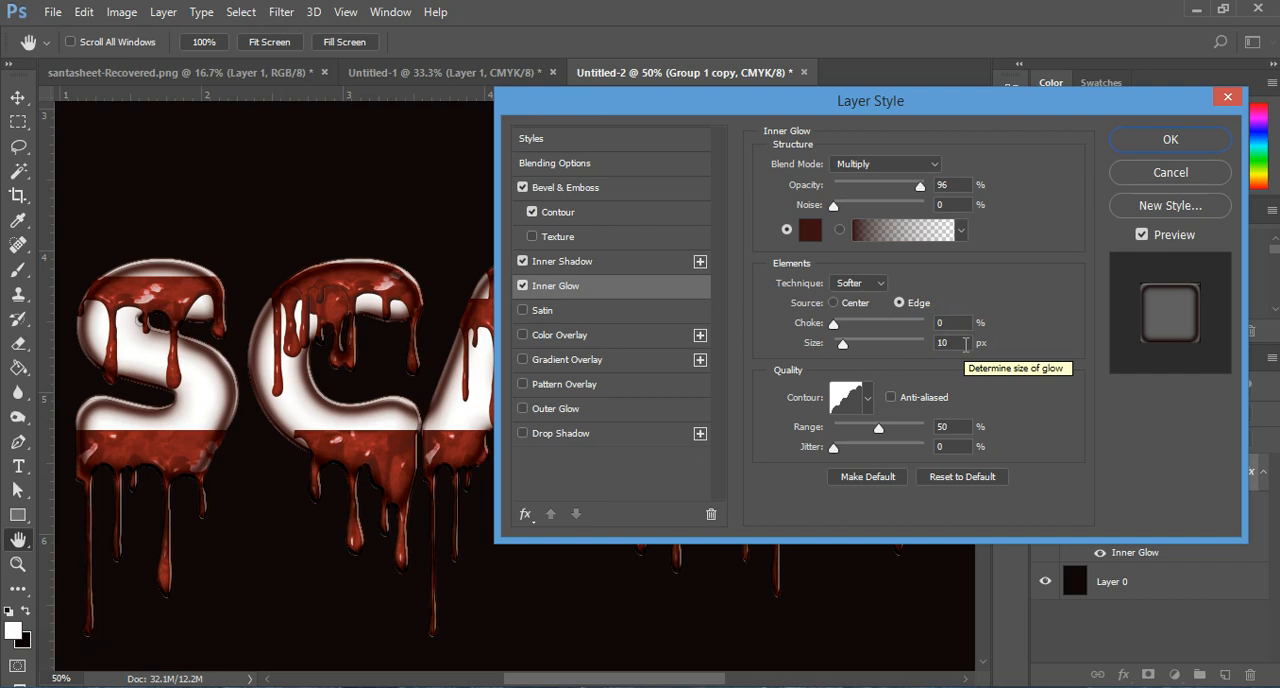
pyautogui.click(959, 327)
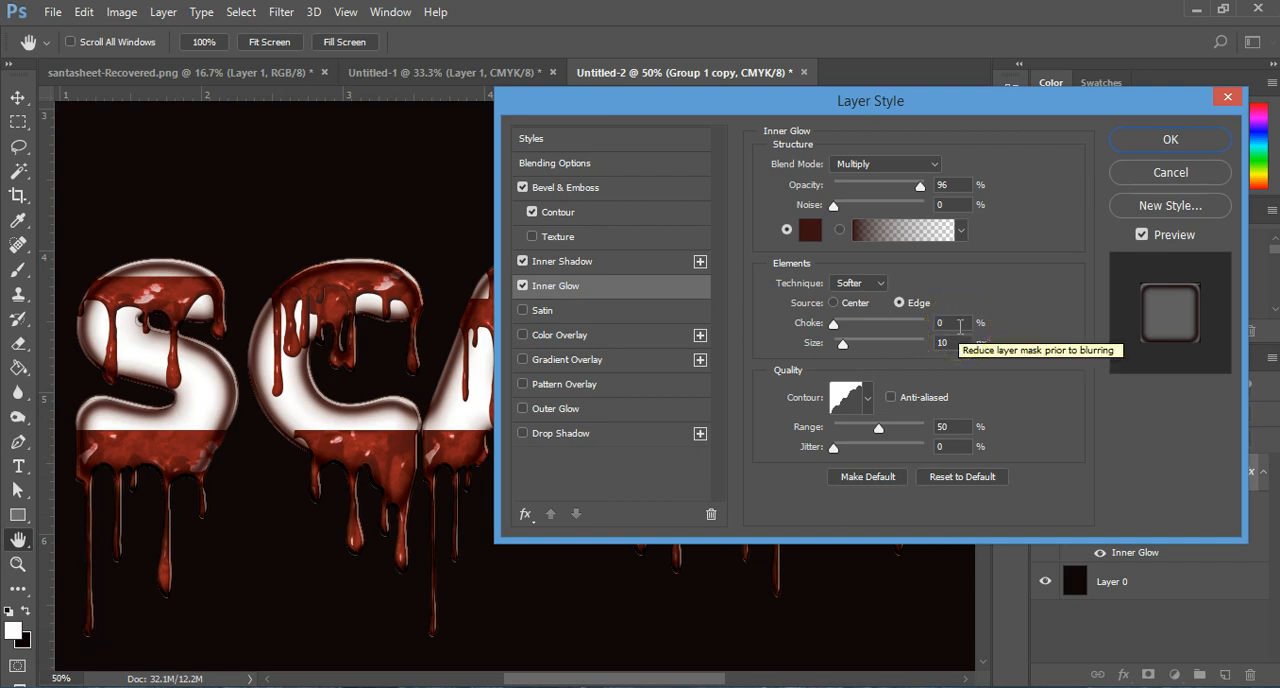
pyautogui.click(867, 400)
pyautogui.click(928, 532)
pyautogui.click(1002, 366)
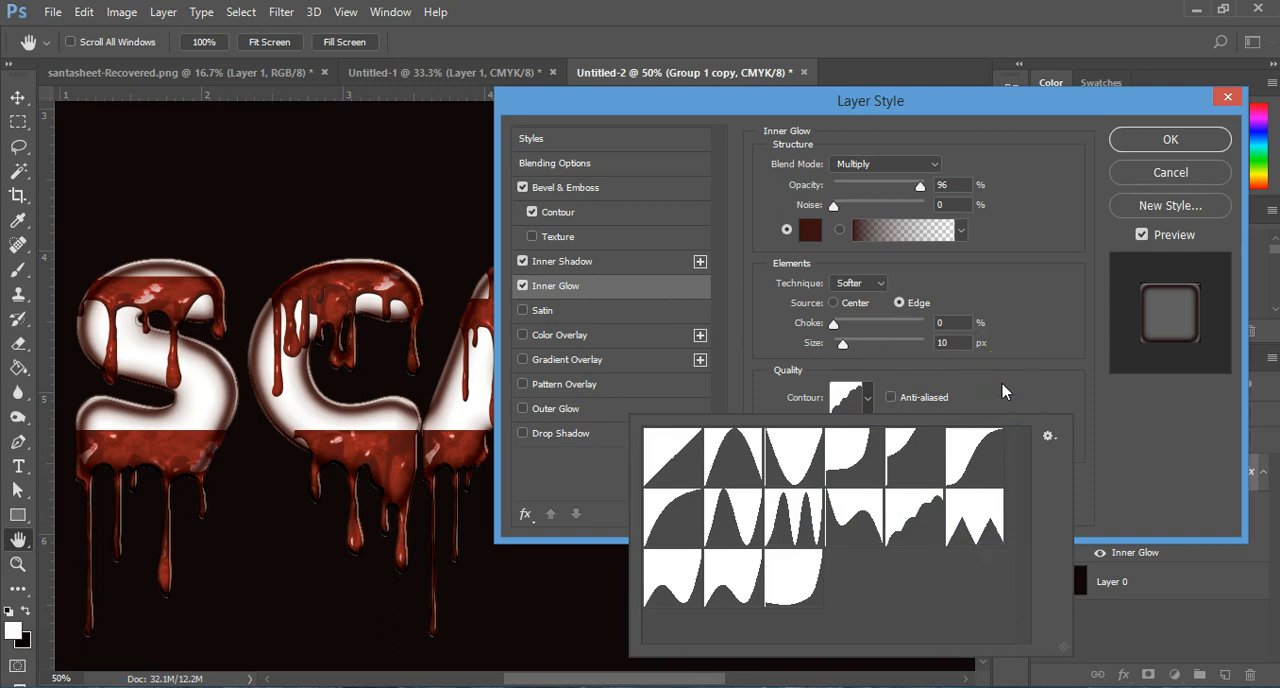
pyautogui.click(1004, 390)
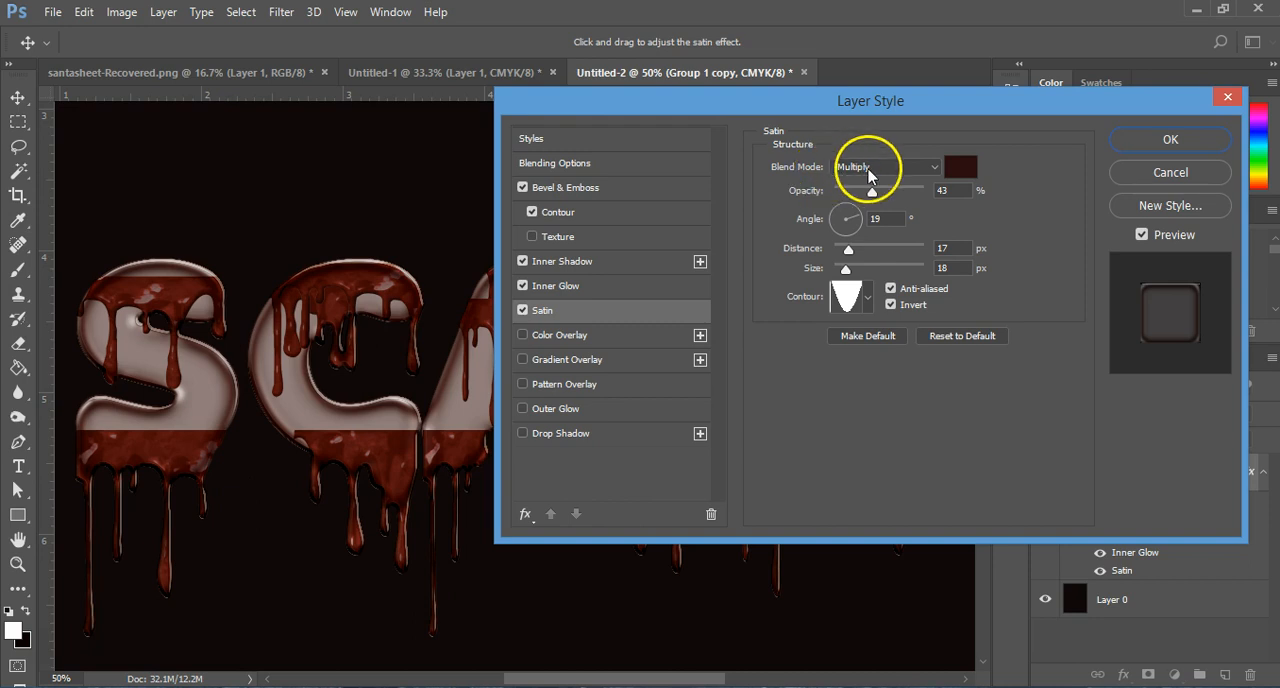
# Step: Configure Multiply satin in 290e0e with 43% opacity, 19° angle, 17 px distance, 18 px size and an inverted, anti-aliased cone-inverted contour
pyautogui.click(967, 166)
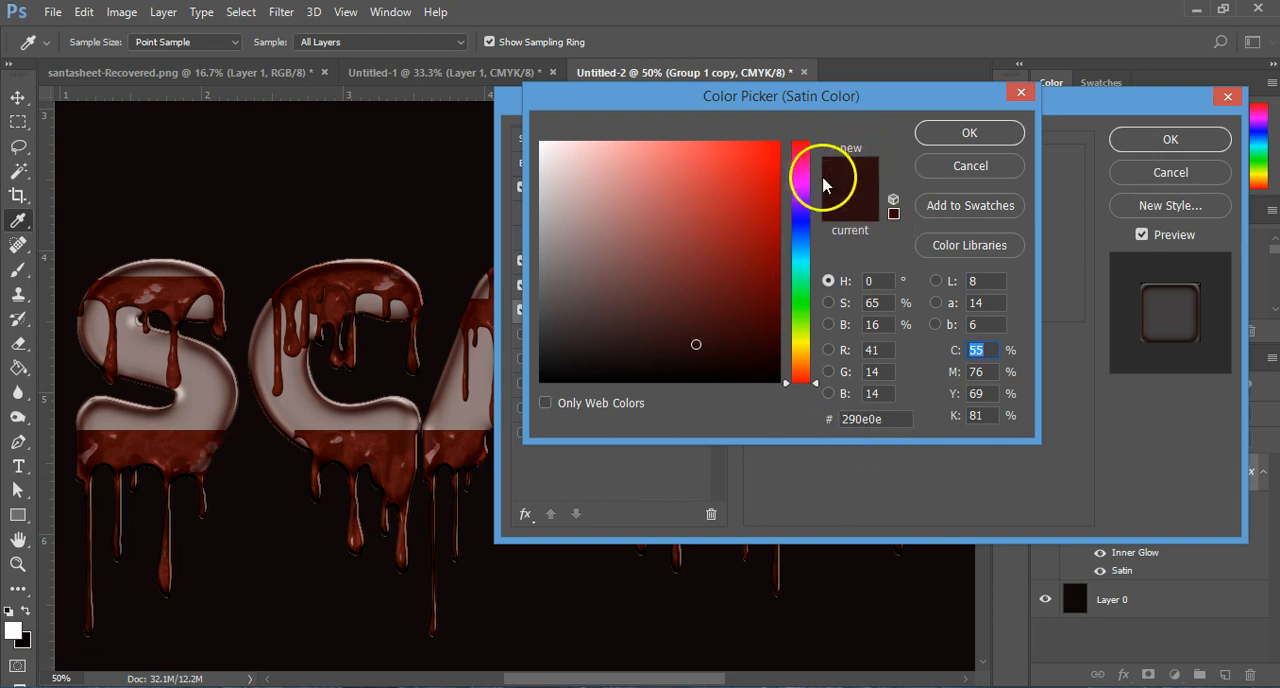
pyautogui.click(957, 138)
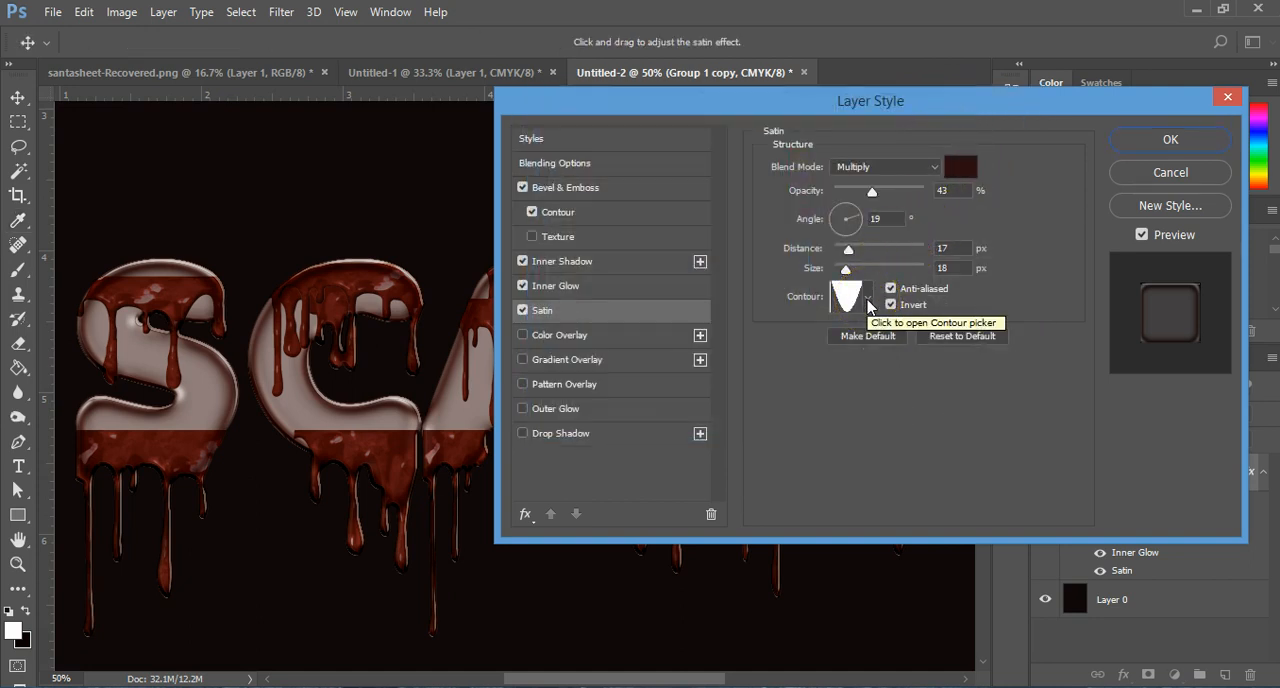
pyautogui.click(868, 300)
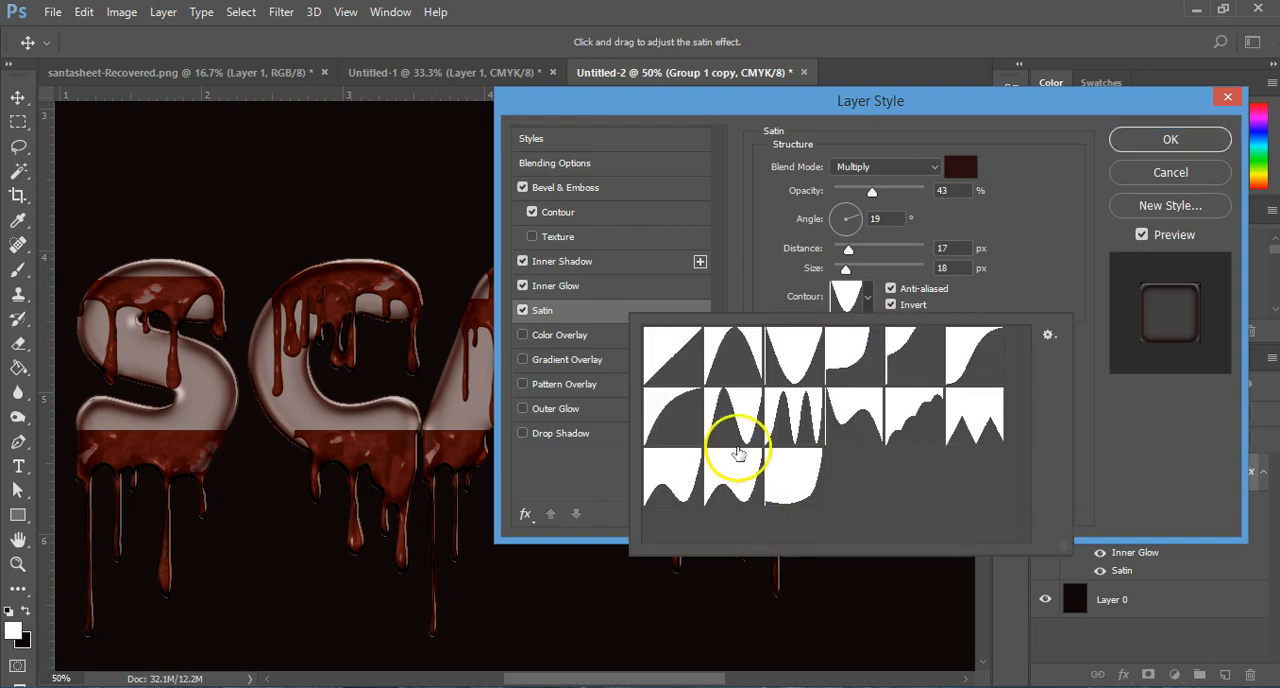
pyautogui.doubleClick(790, 366)
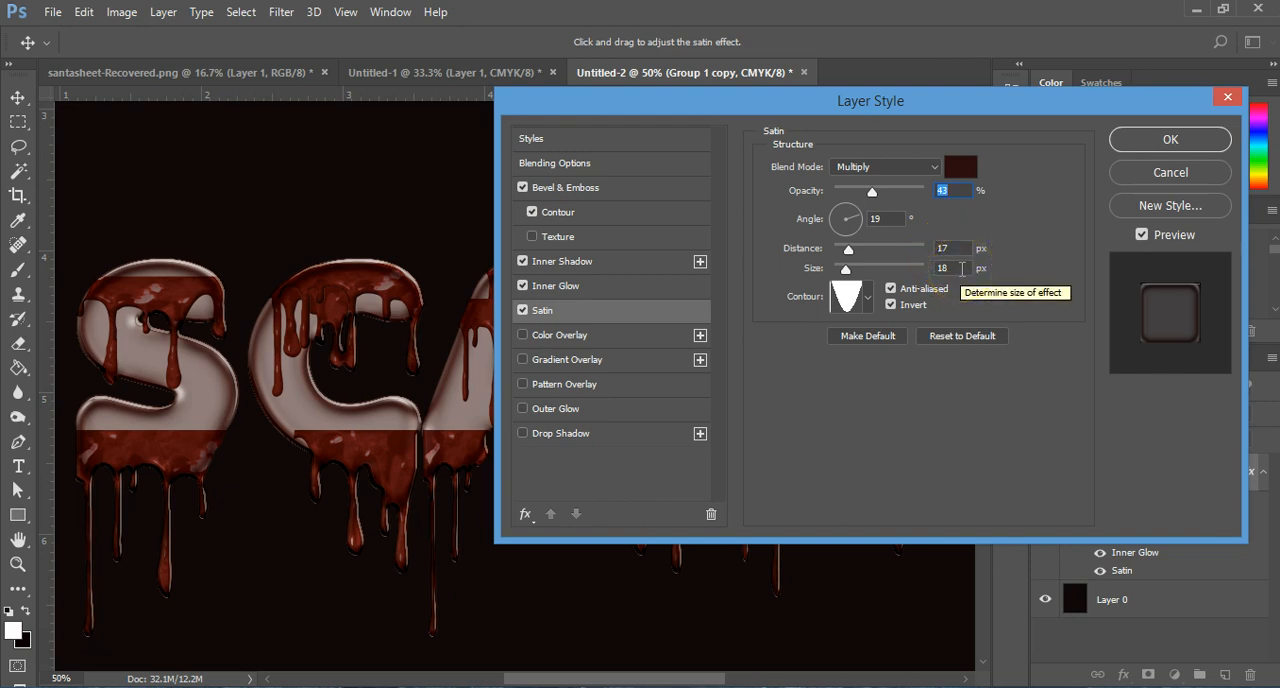
# Step: Add a Color Overlay to the merged blood lettering and reduce its opacity to 78%
pyautogui.click(580, 335)
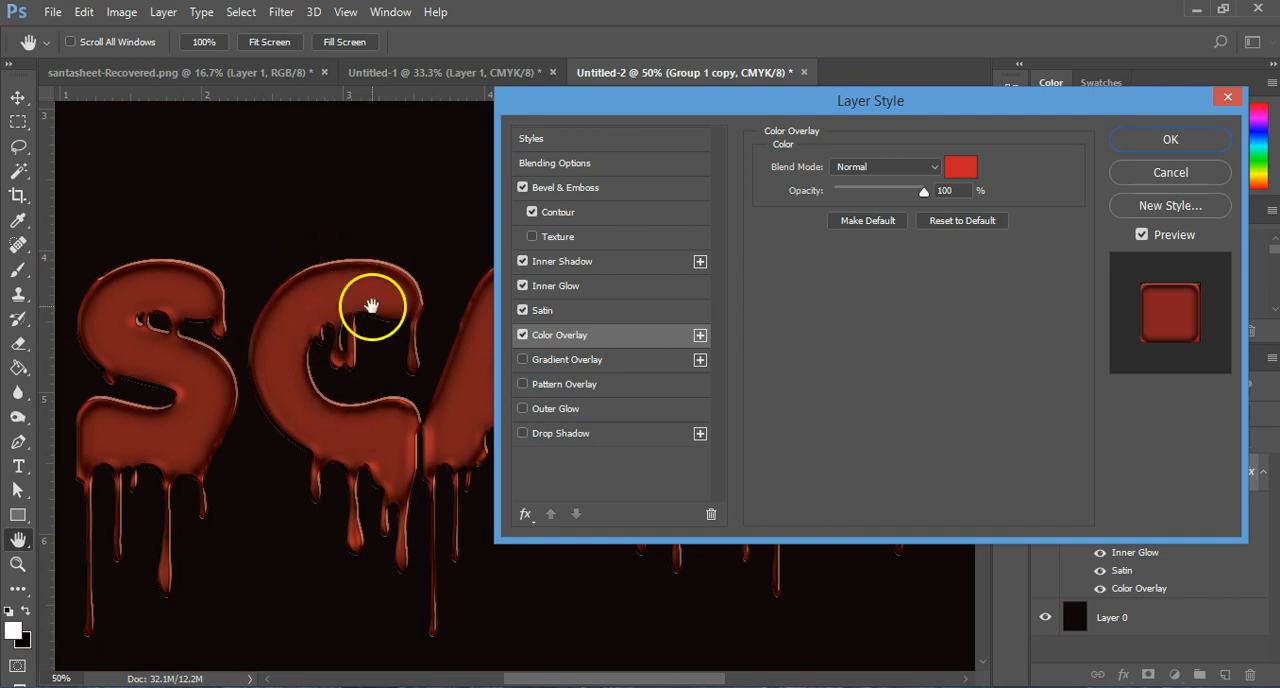
pyautogui.moveTo(920, 190); pyautogui.dragTo(910, 195)
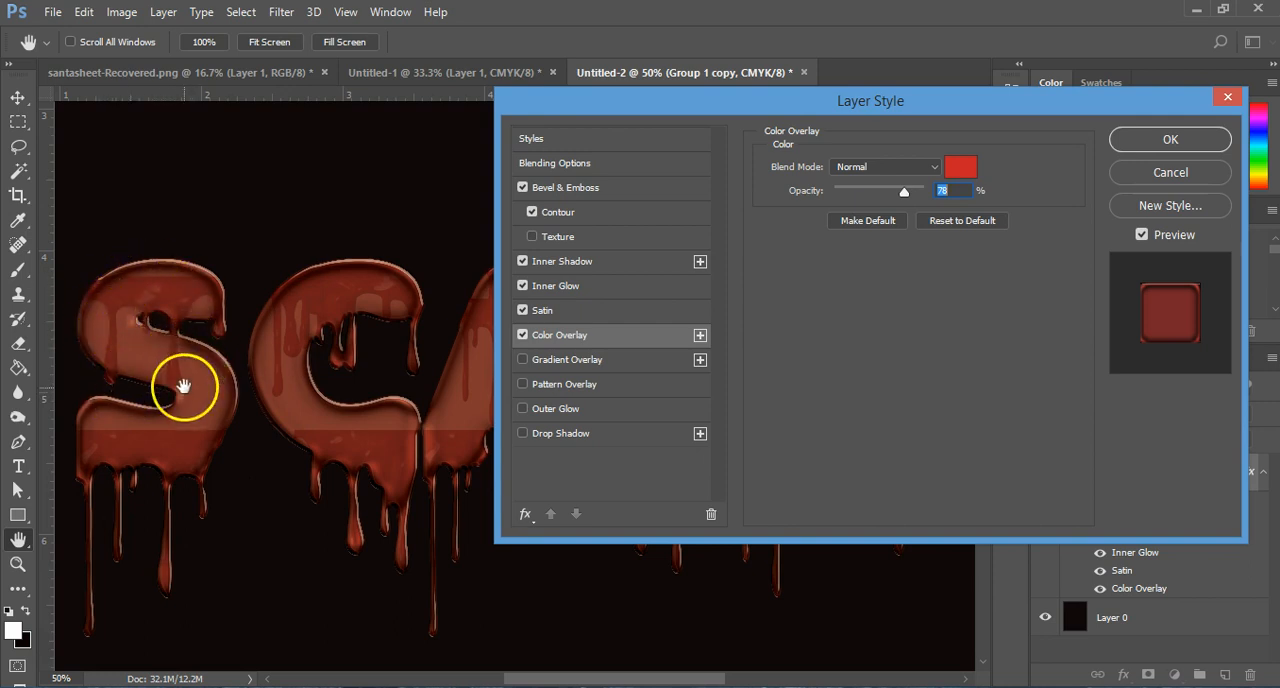
# Step: Try blend modes such as Dissolve, Darken, Multiply, Color Burn and Lighten on the color overlay, and return it to Normal
pyautogui.click(905, 170)
pyautogui.click(907, 178)
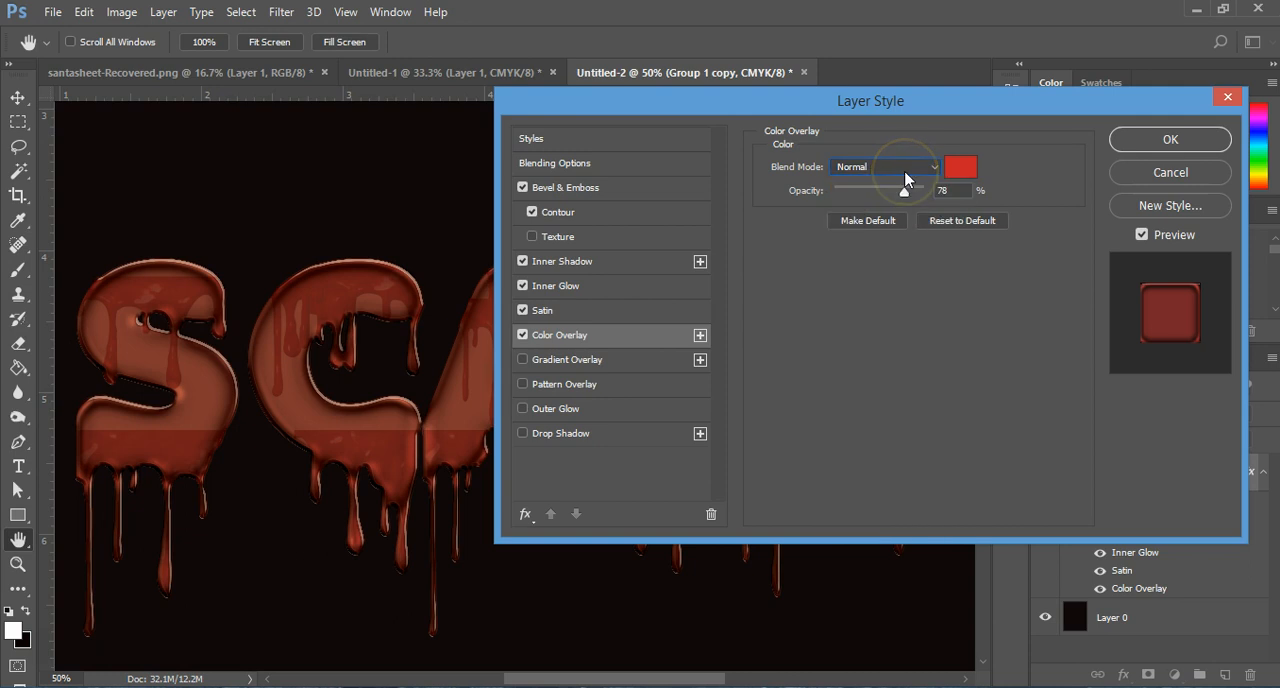
pyautogui.press('Down')
pyautogui.press('Down')
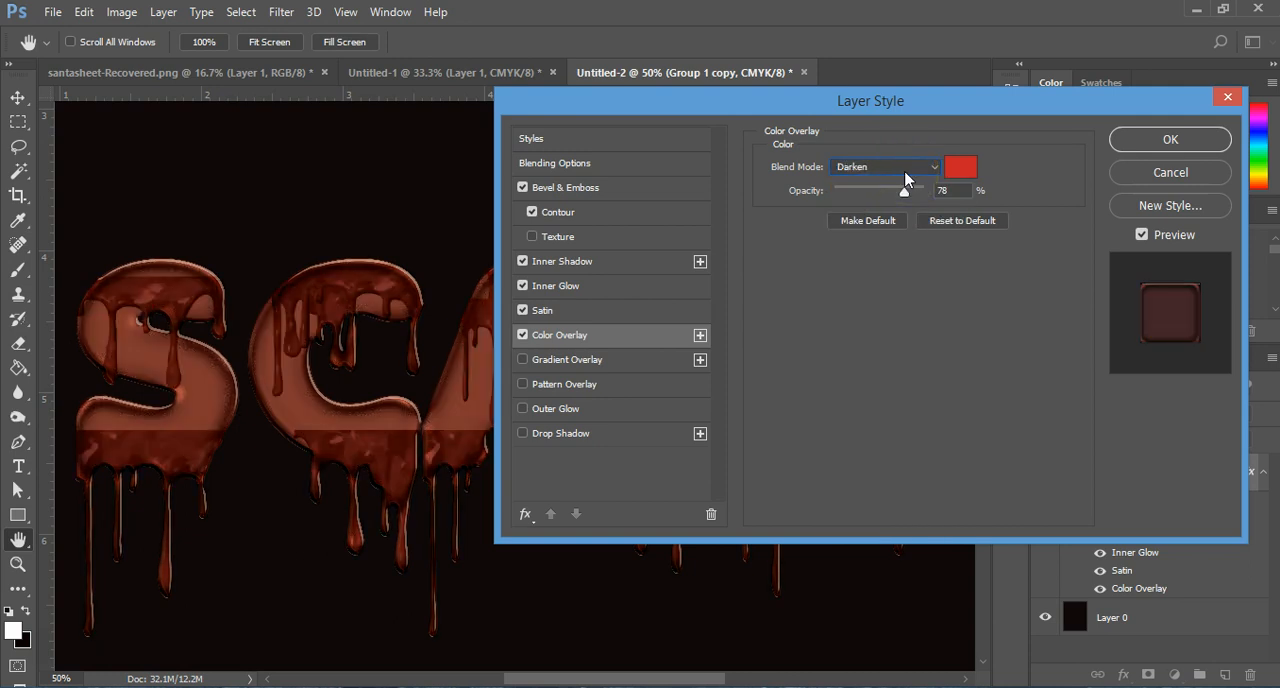
pyautogui.press('Down')
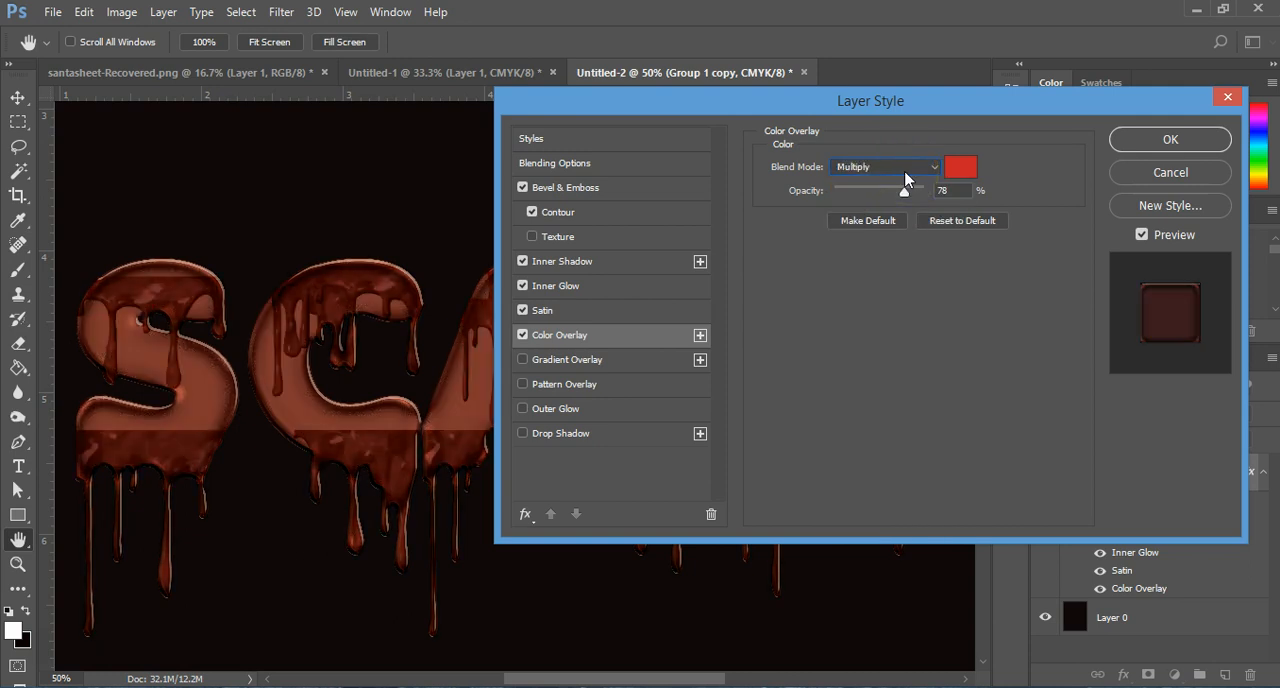
pyautogui.press('Down')
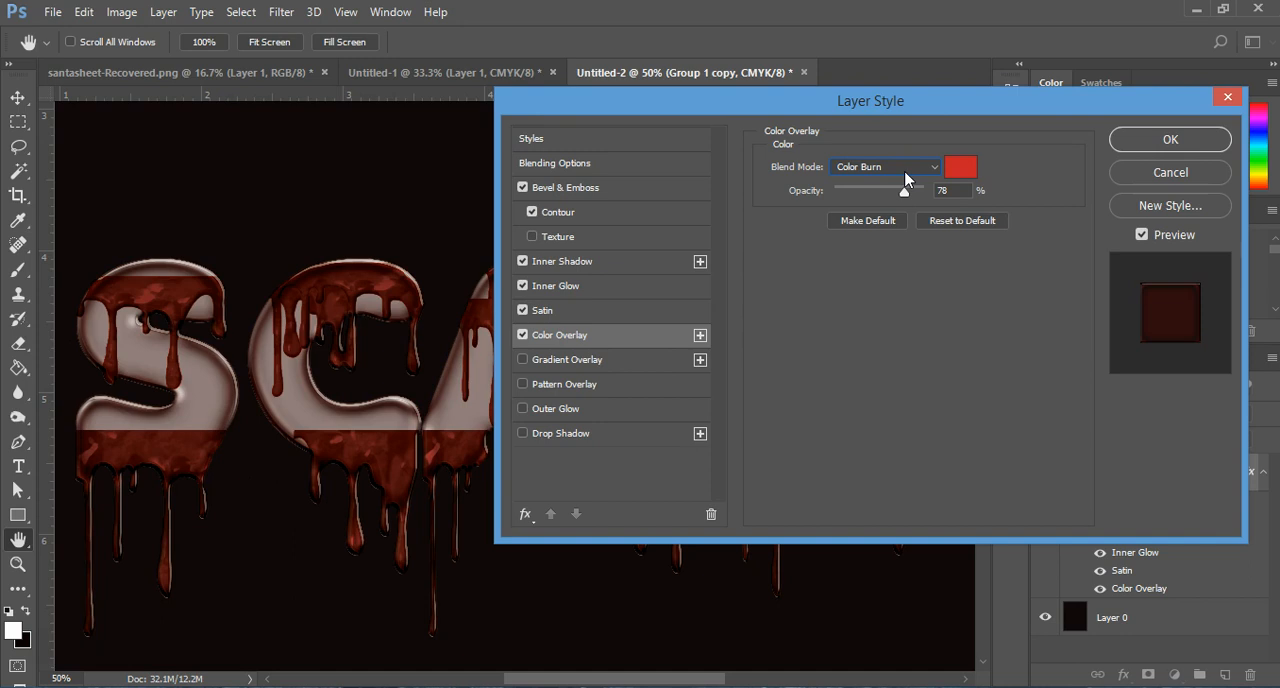
pyautogui.press('Down')
pyautogui.press('Down')
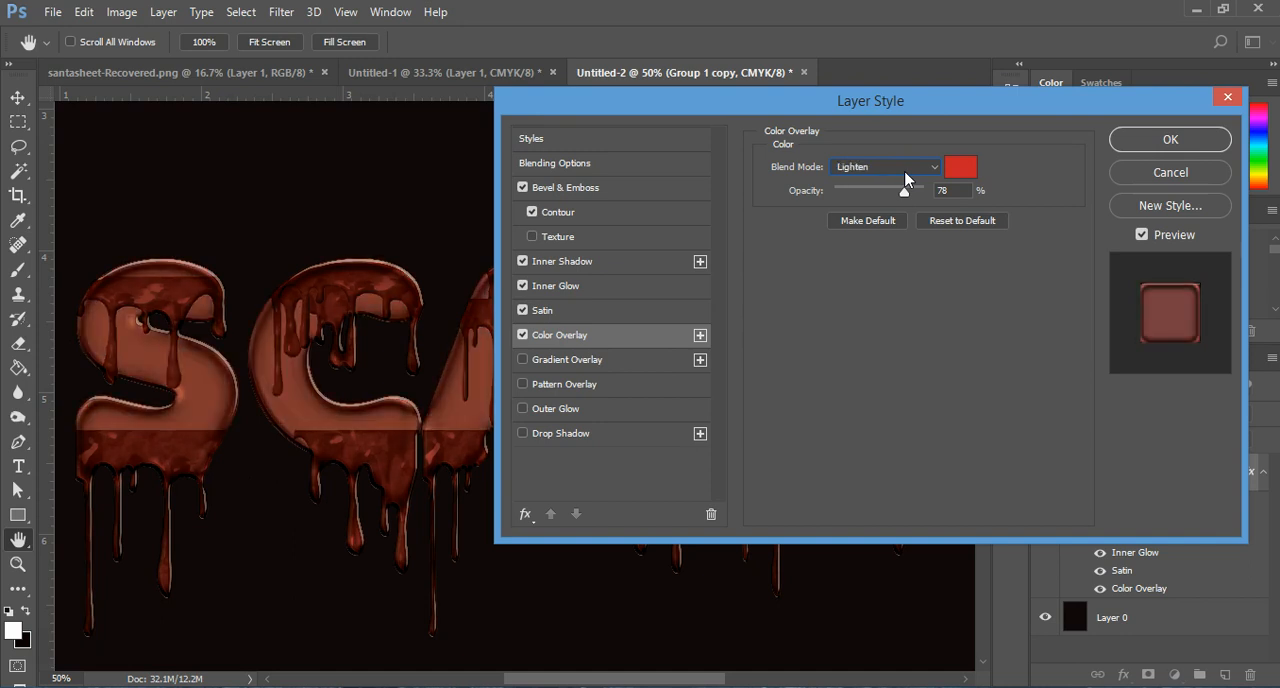
pyautogui.press('Up')
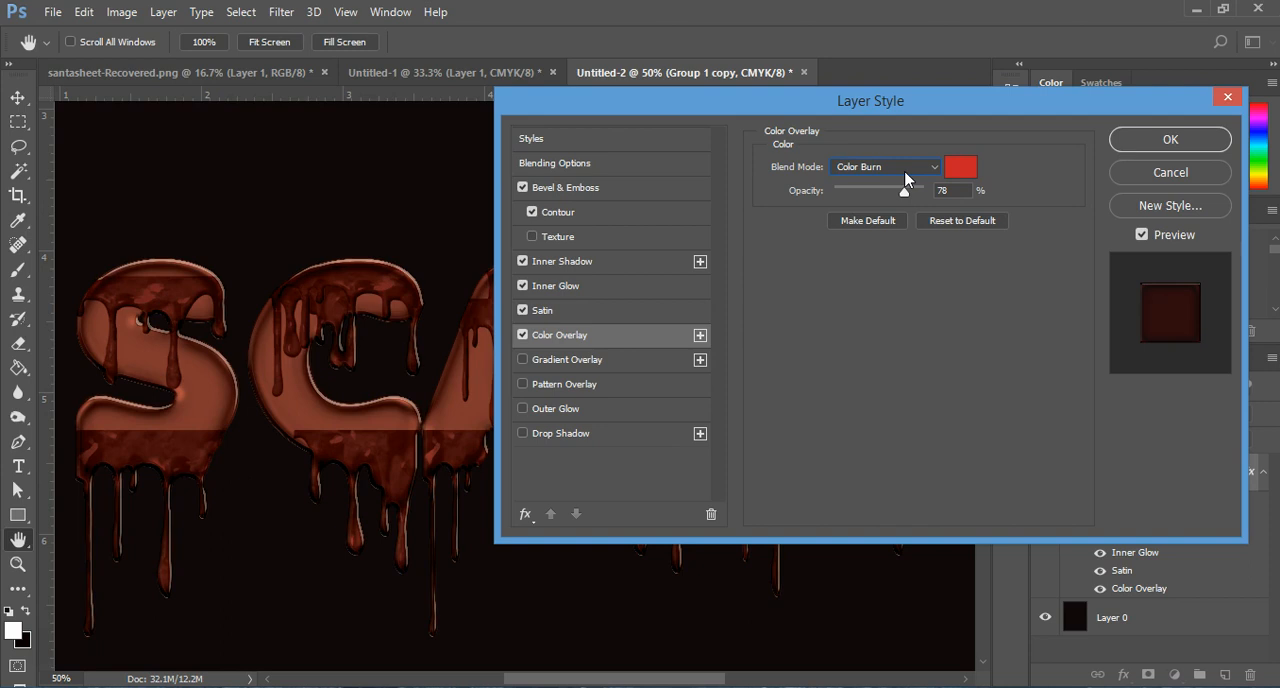
pyautogui.press('Up')
pyautogui.press('Up')
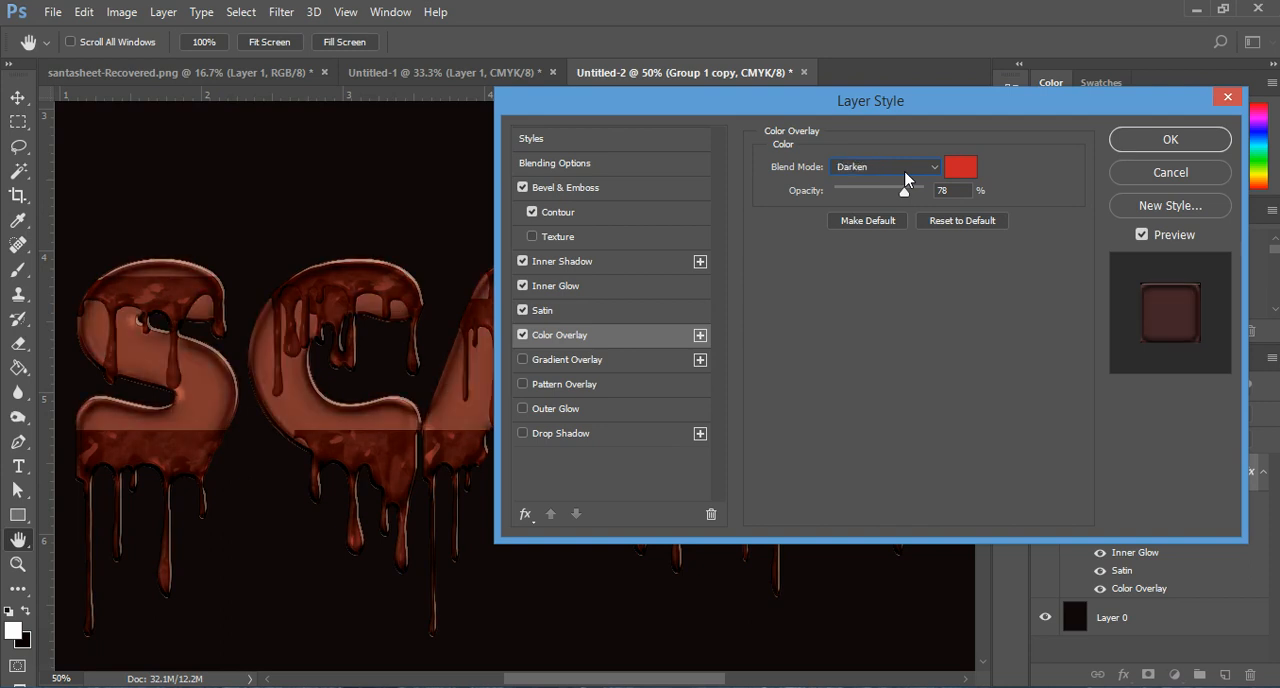
pyautogui.press('Up')
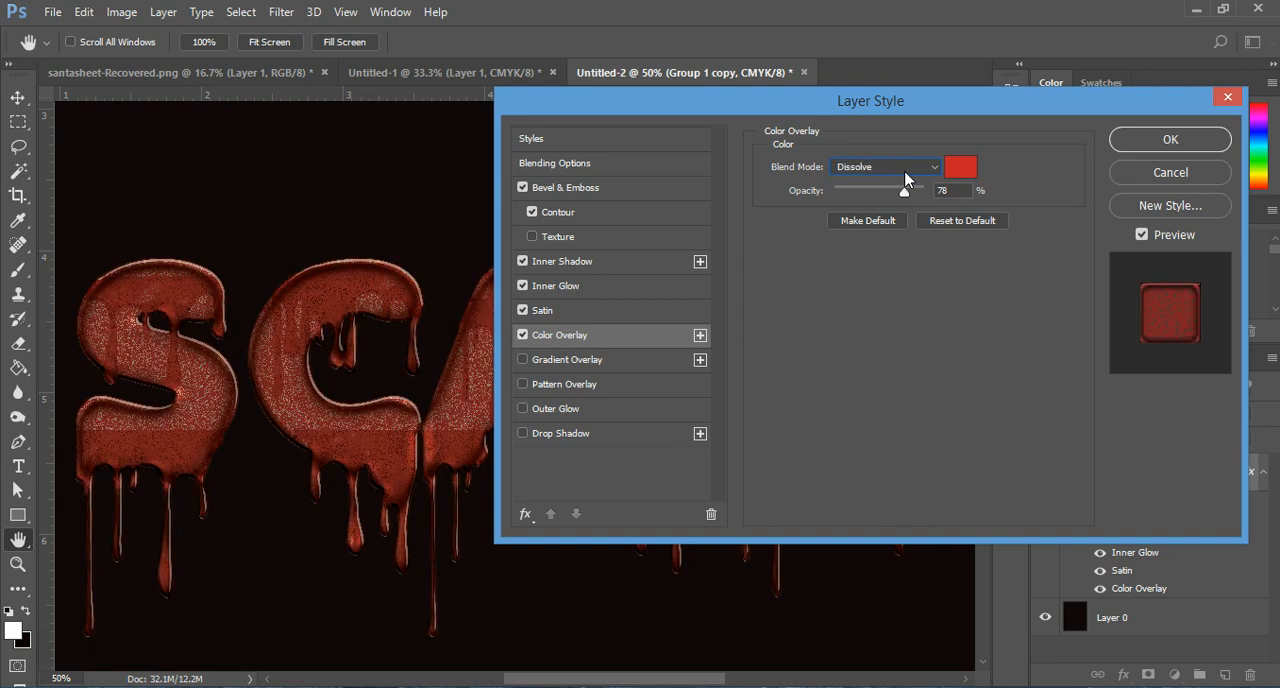
pyautogui.press('Down')
pyautogui.press('Down')
pyautogui.press('Down')
pyautogui.press('Down')
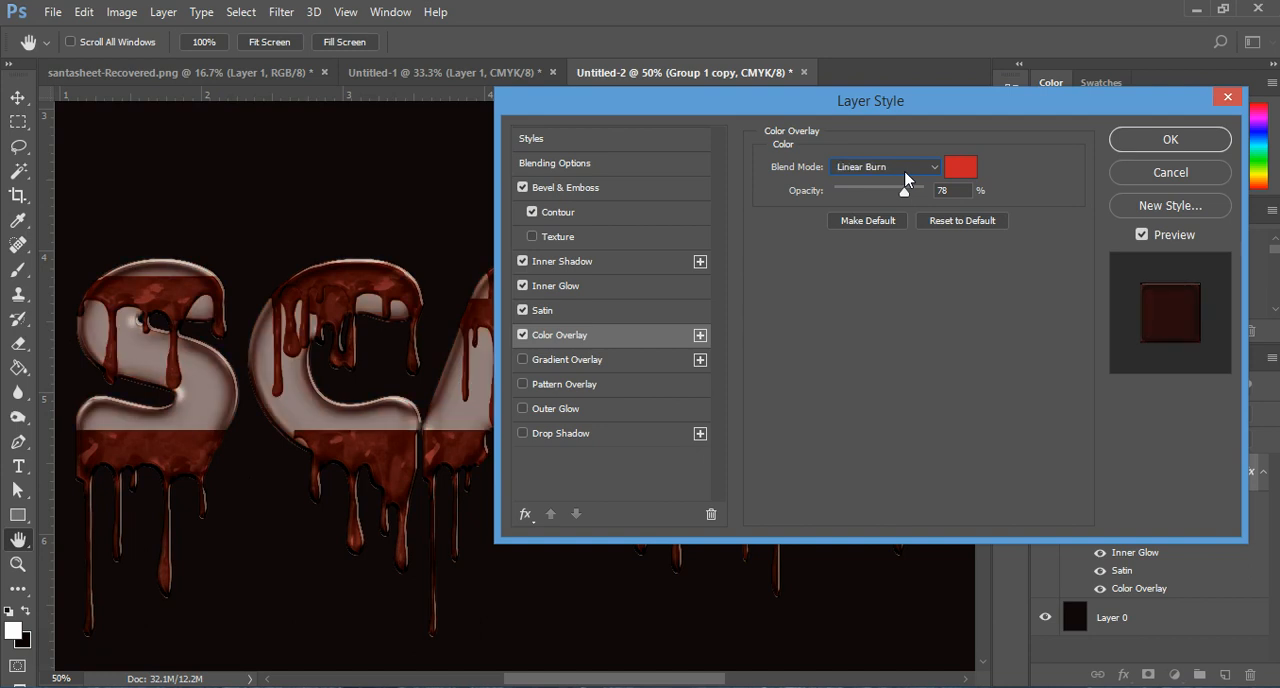
pyautogui.press('Down')
pyautogui.press('Down')
pyautogui.click(906, 172)
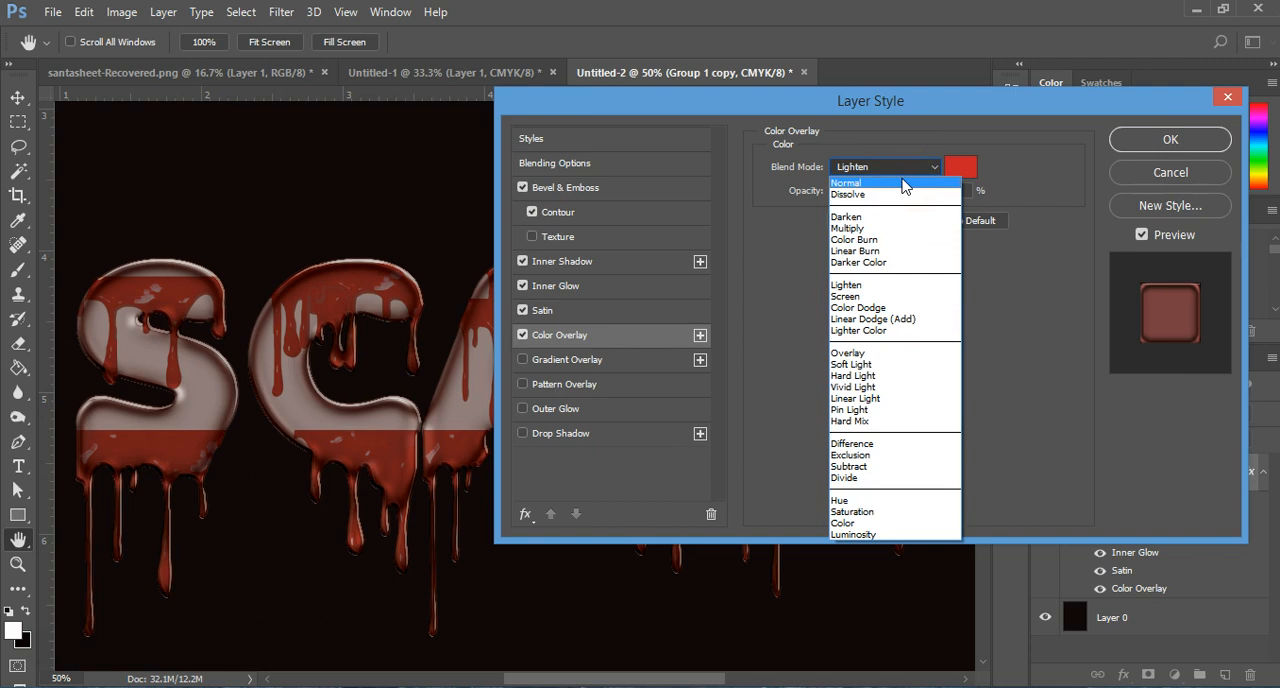
pyautogui.click(905, 184)
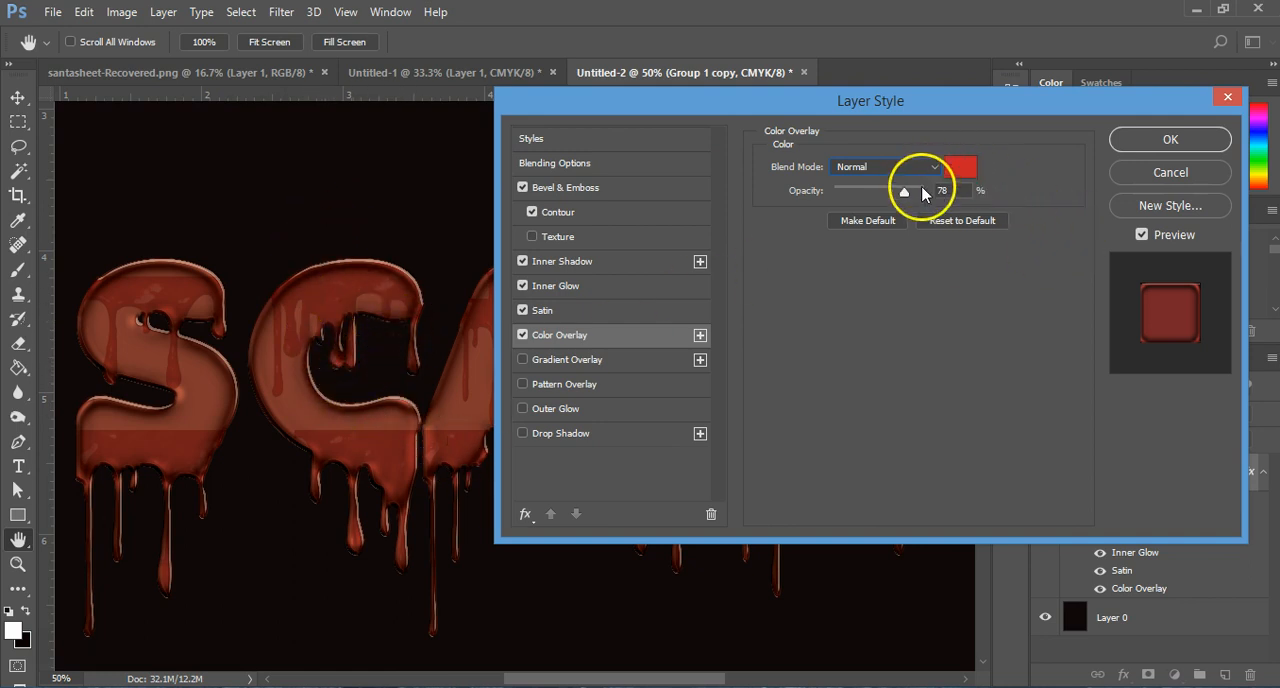
# Step: Set the color overlay's opacity to 100% and confirm c62127 as its color
pyautogui.moveTo(904, 191); pyautogui.dragTo(924, 191)
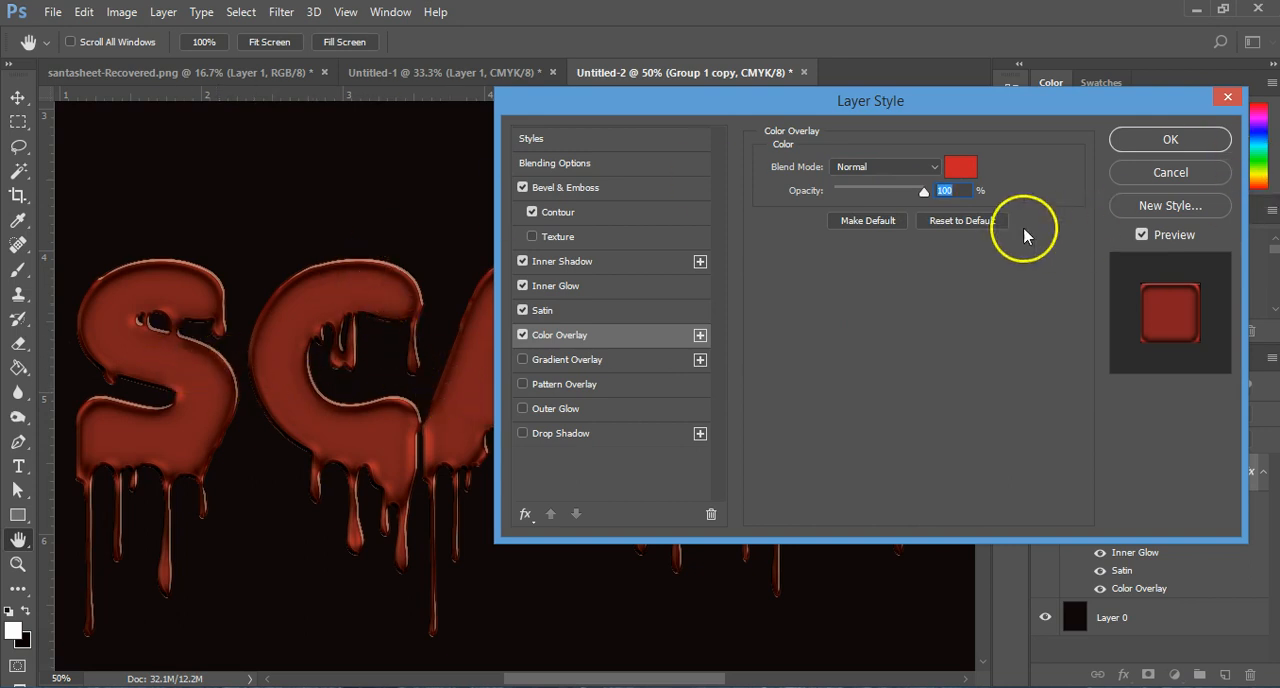
pyautogui.click(960, 167)
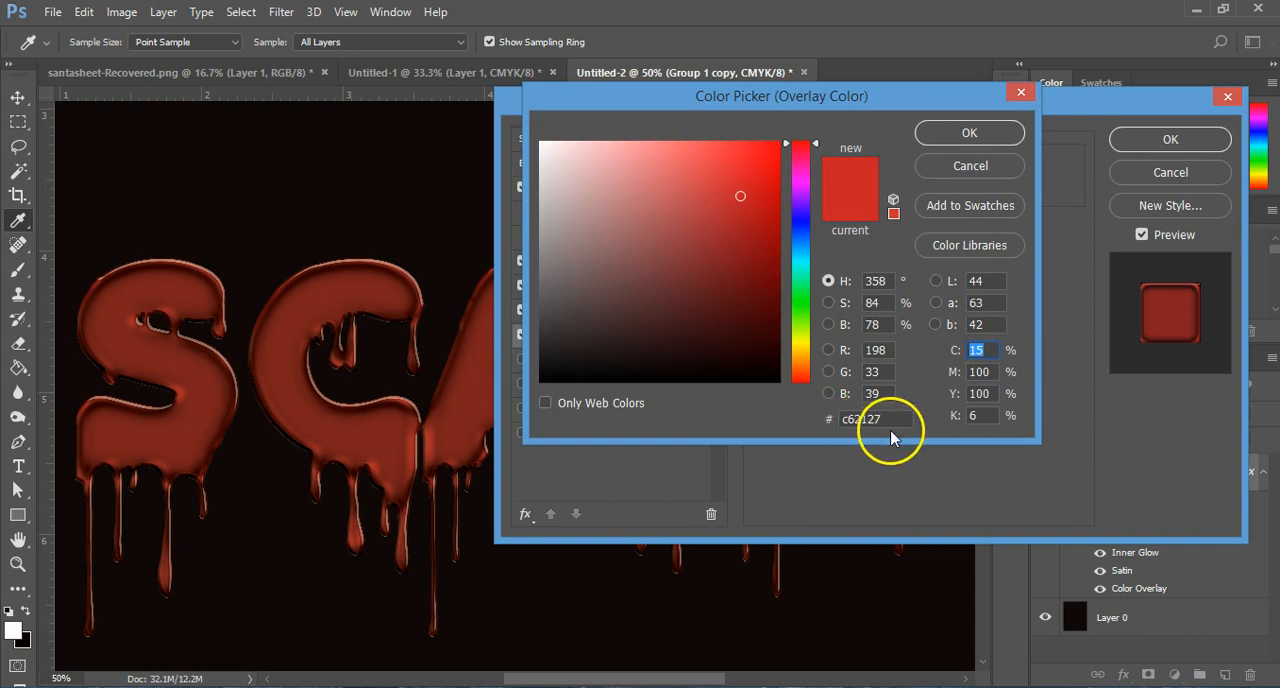
pyautogui.click(965, 134)
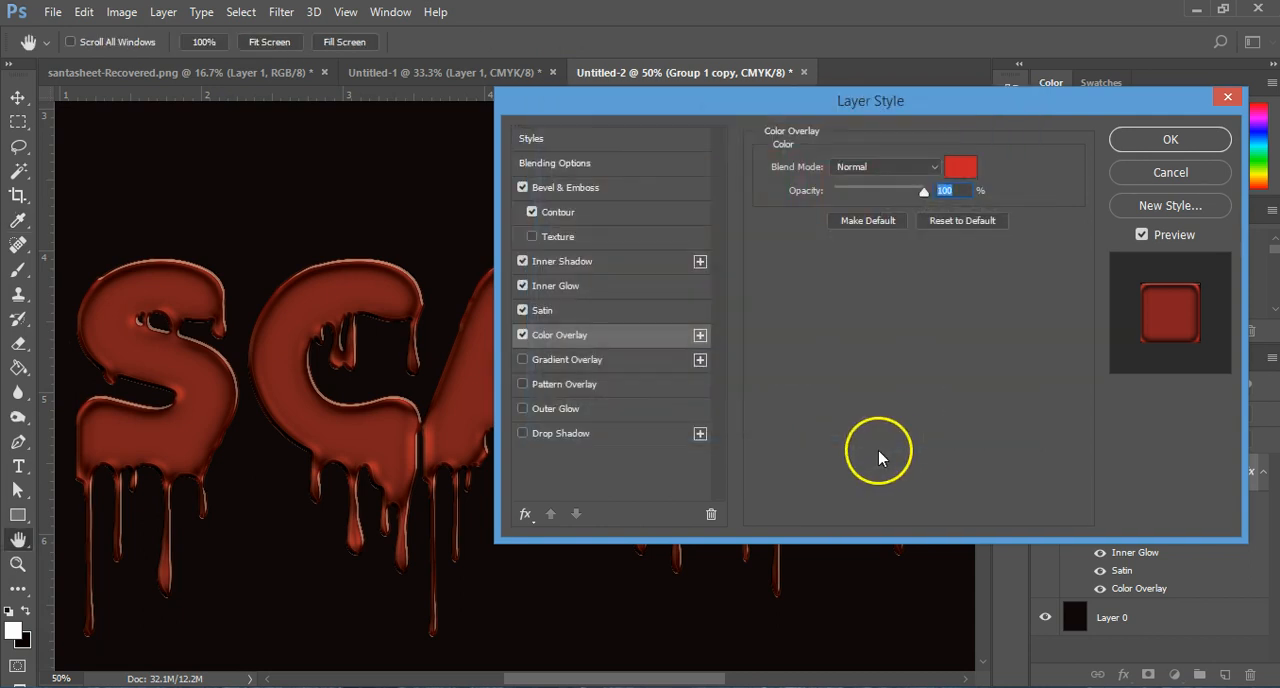
# Step: Add a Normal linear gradient overlay from ee2c2e to 471111 with 100% opacity, 90° angle and 120% scale, aligned with the layer
pyautogui.click(603, 359)
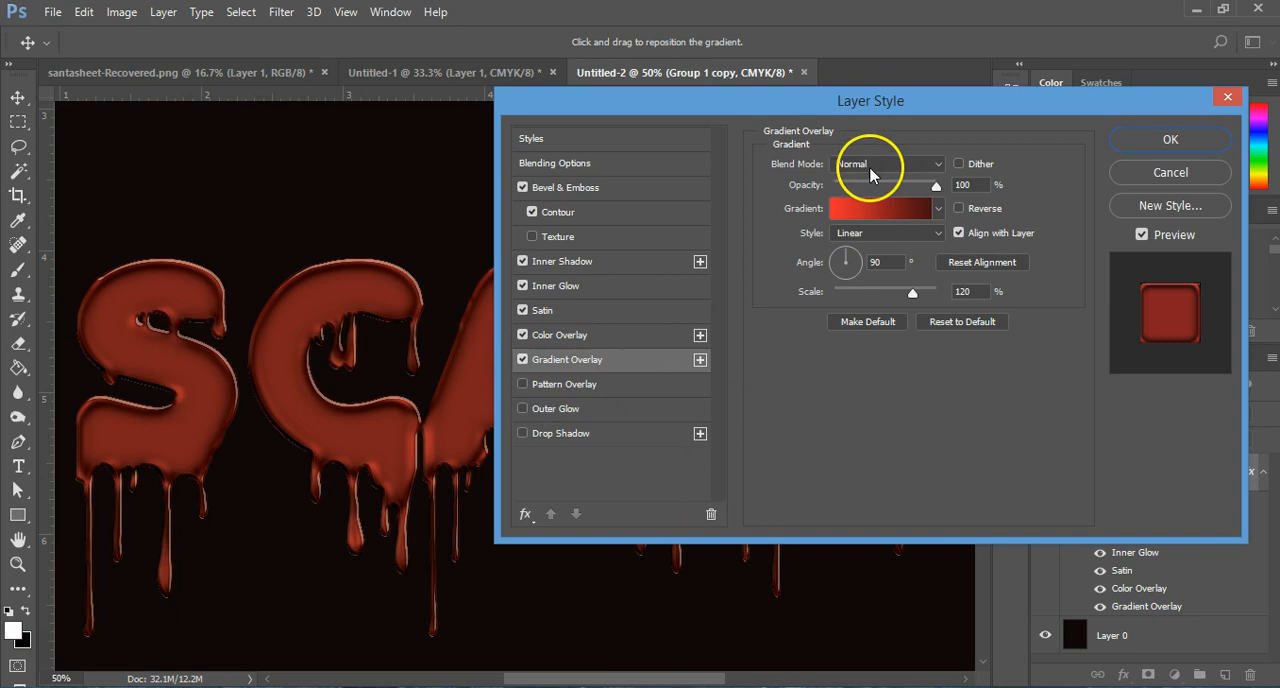
pyautogui.click(852, 208)
pyautogui.click(571, 424)
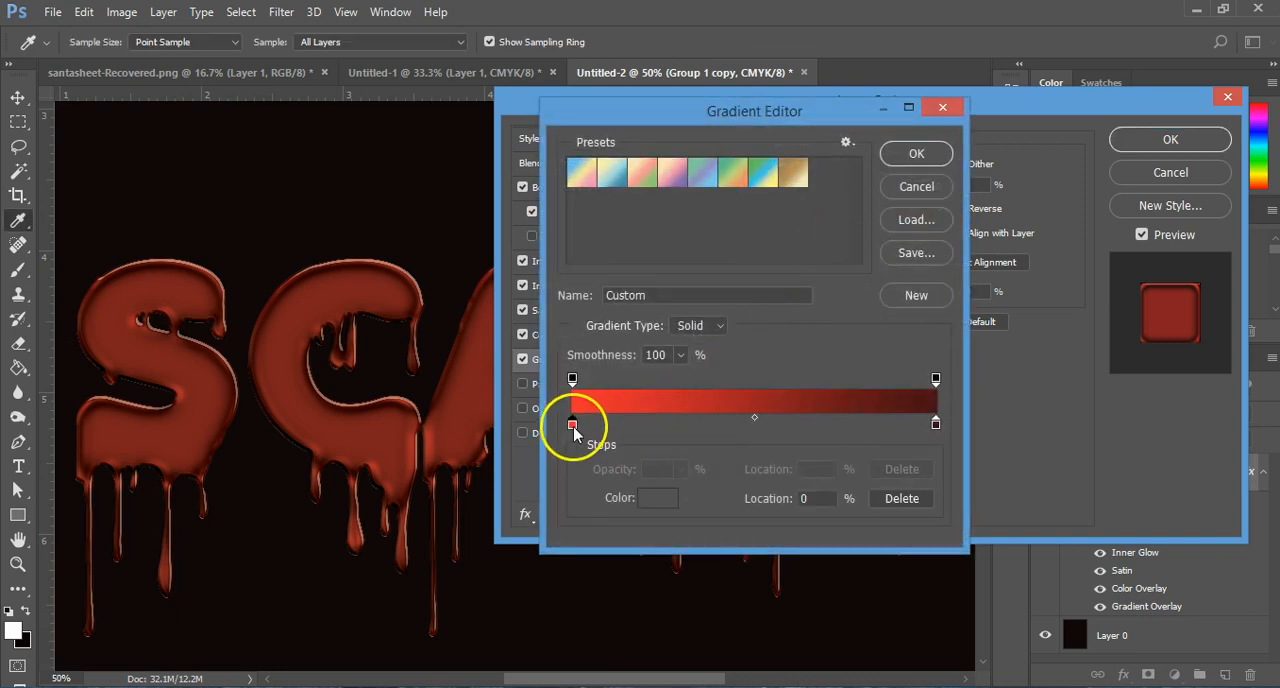
pyautogui.click(648, 503)
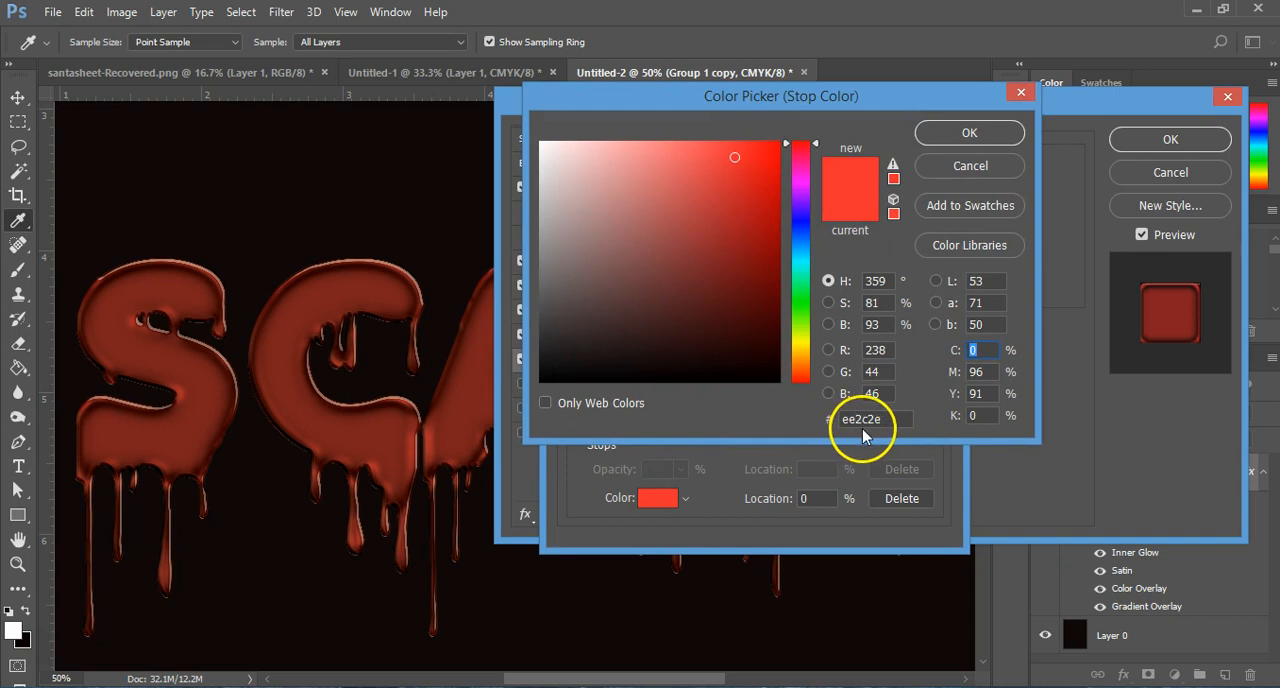
pyautogui.click(999, 137)
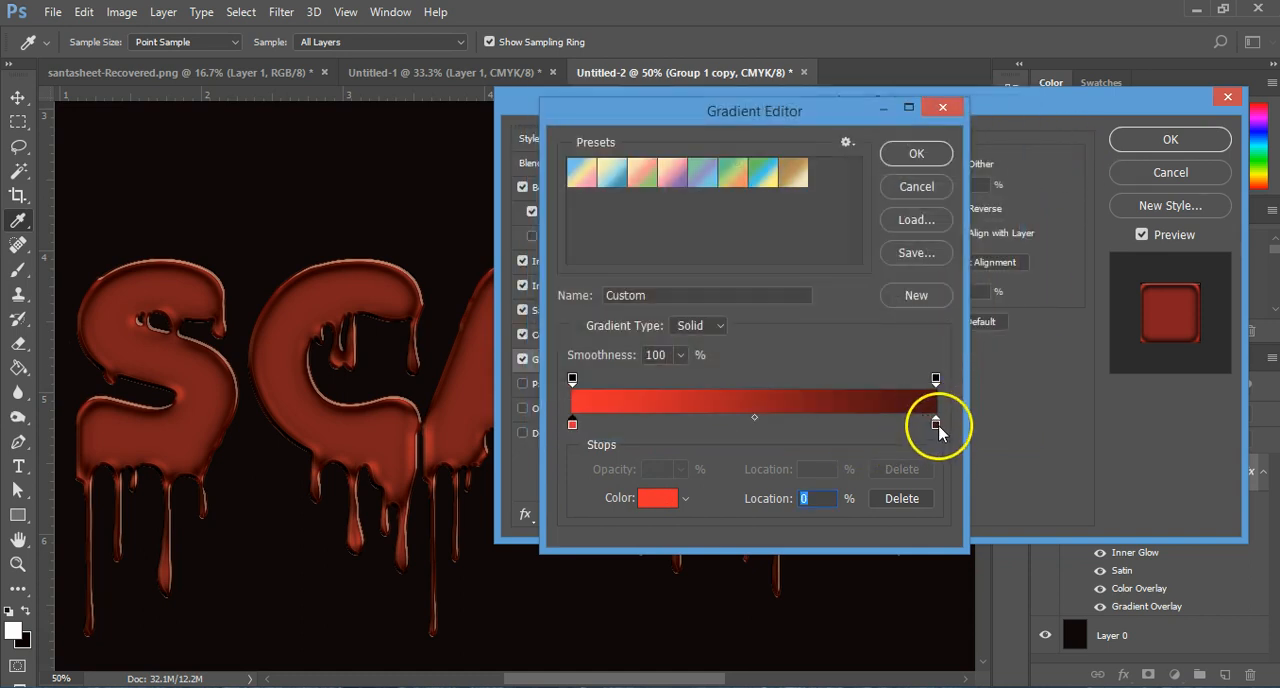
pyautogui.click(936, 424)
pyautogui.click(655, 498)
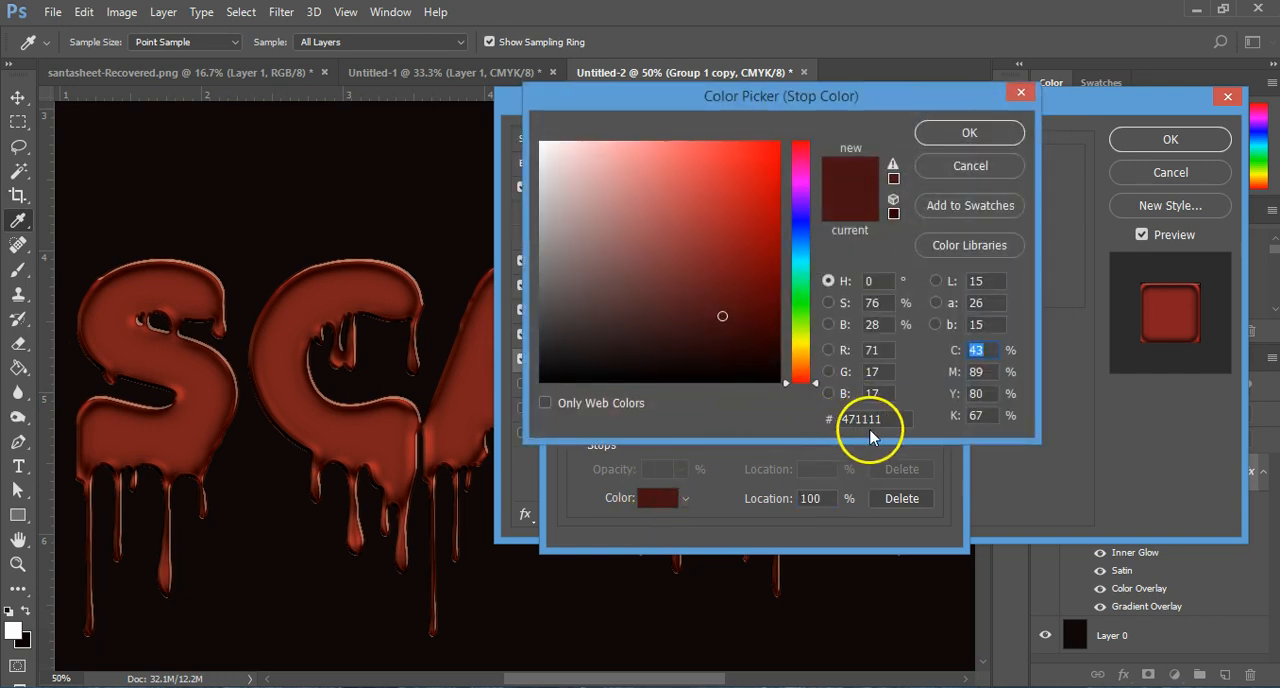
pyautogui.click(975, 132)
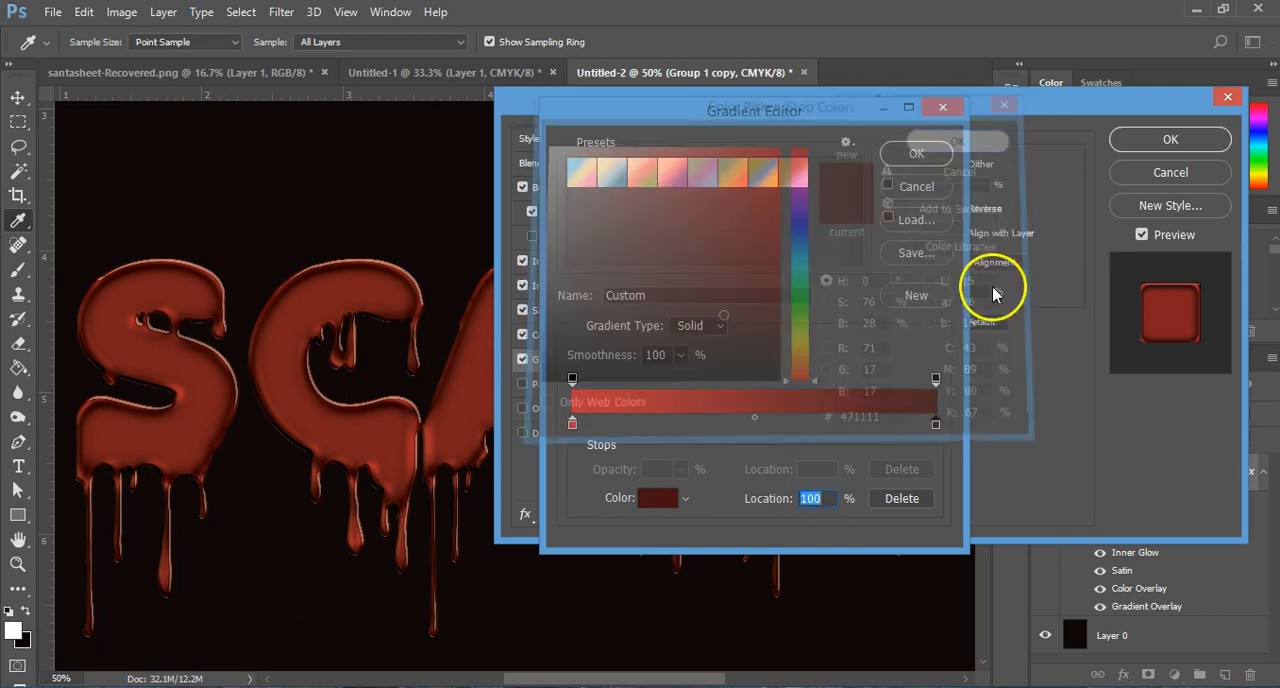
pyautogui.click(916, 153)
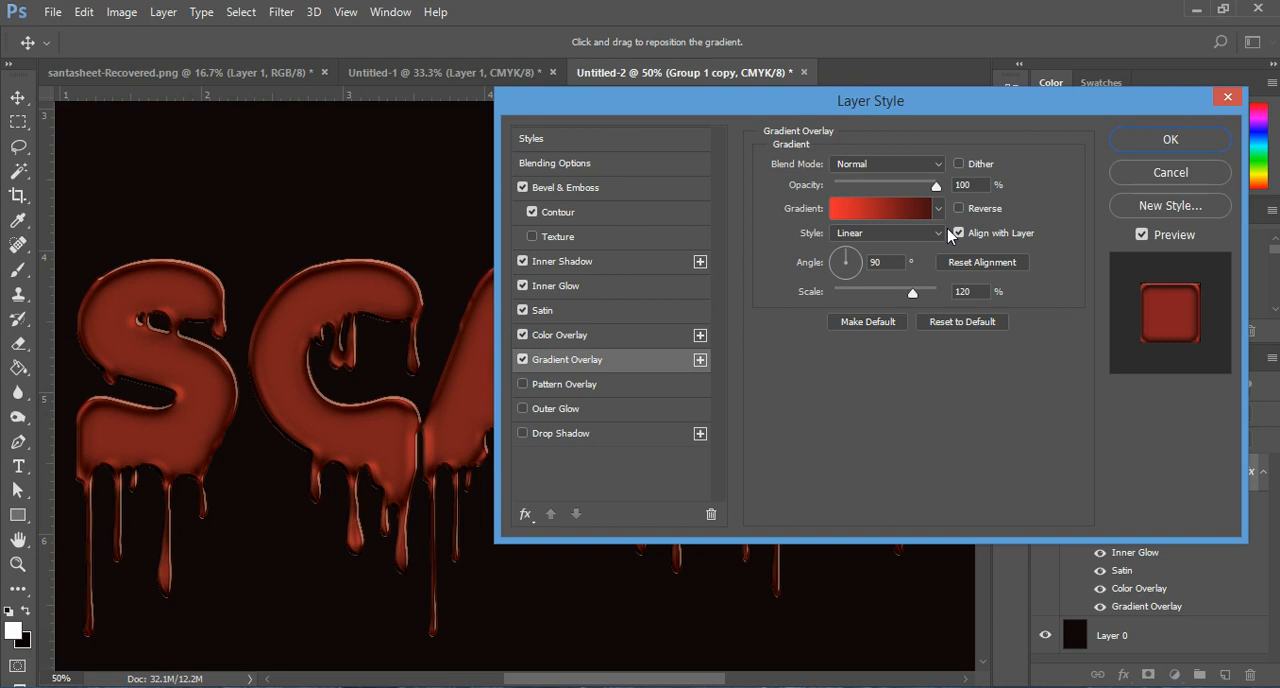
# Step: Add a Screen outer glow in 731012 with 19% opacity, Softer technique, 0% spread, 7 px size, anti-aliased linear contour and 50% range
pyautogui.click(558, 411)
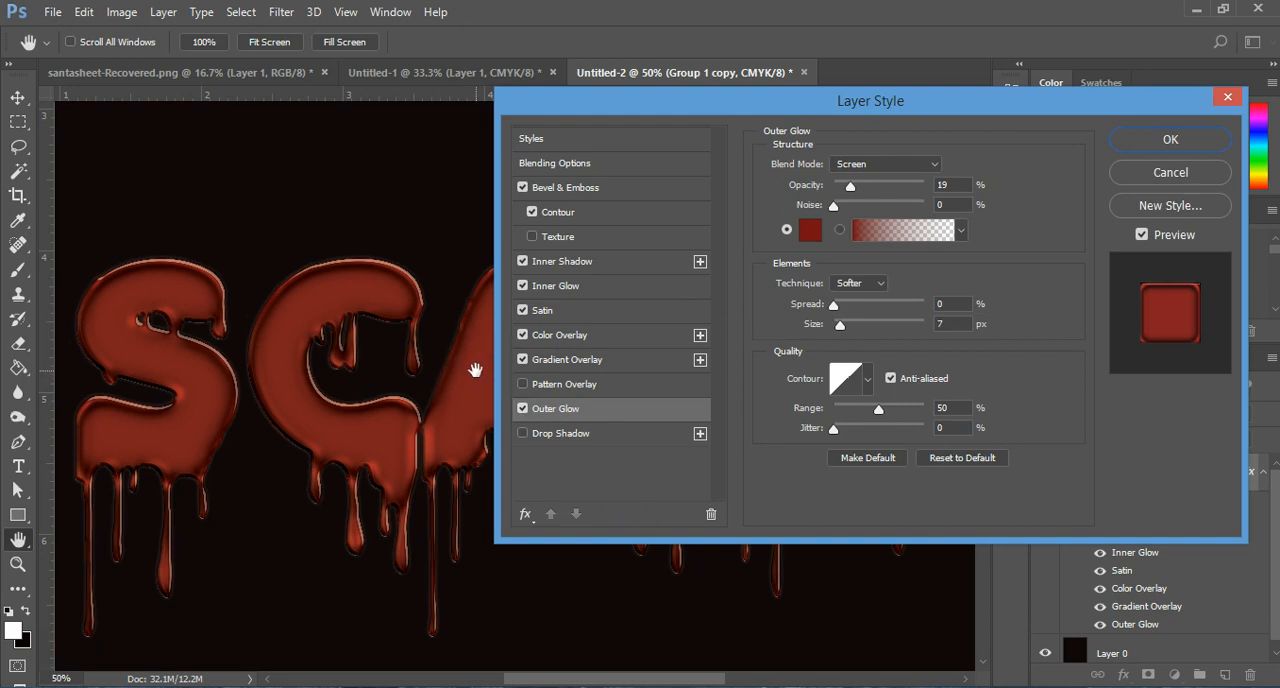
pyautogui.click(521, 360)
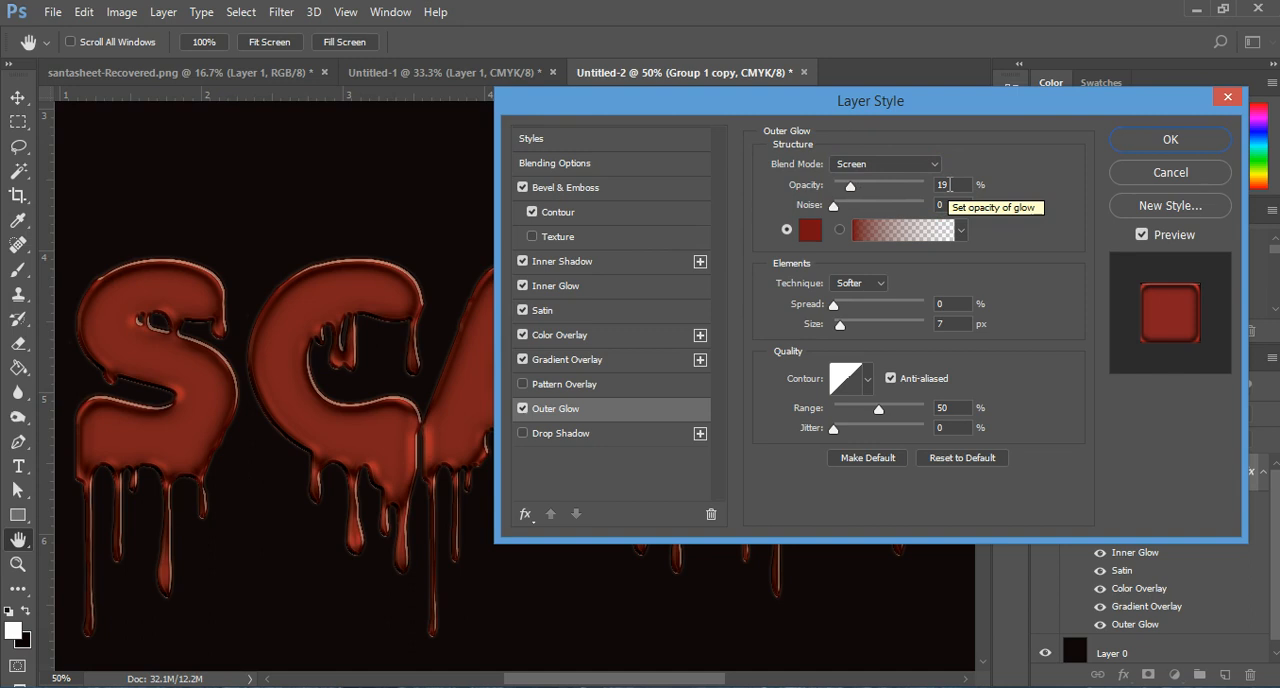
pyautogui.moveTo(850, 188)
pyautogui.mouseDown()
pyautogui.moveTo(916, 198)
pyautogui.moveTo(841, 195)
pyautogui.mouseUp()
pyautogui.write('1')
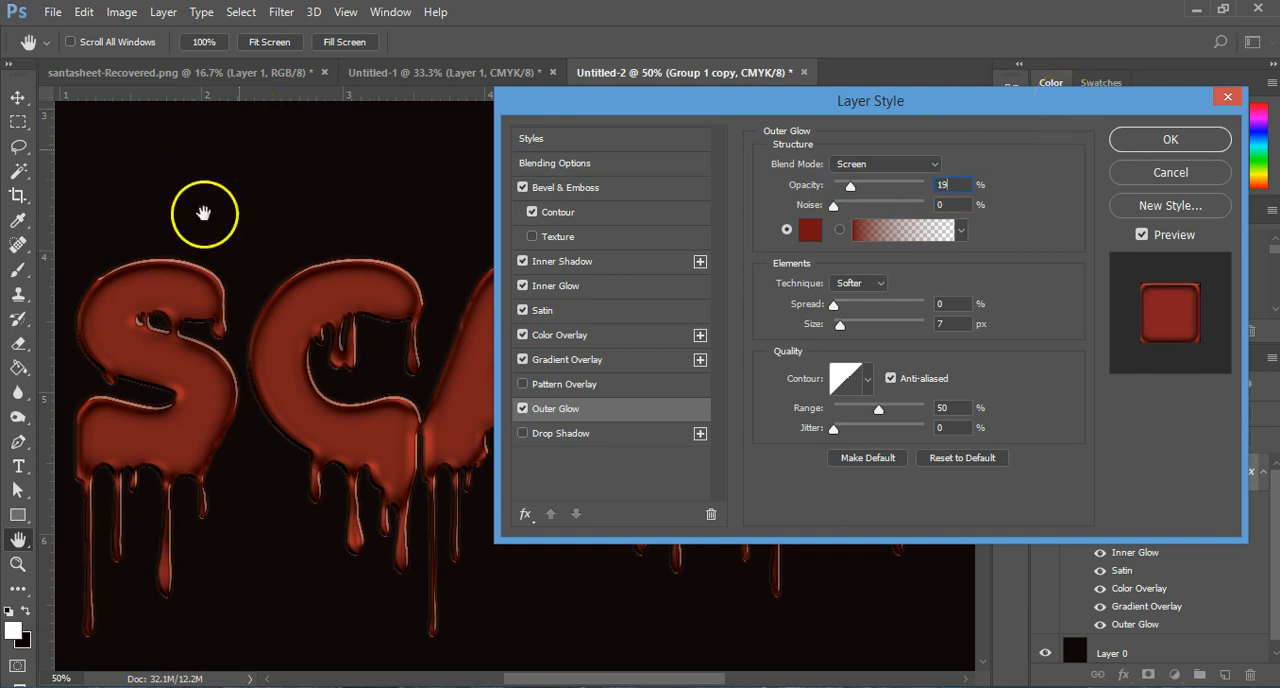
pyautogui.doubleClick(963, 188)
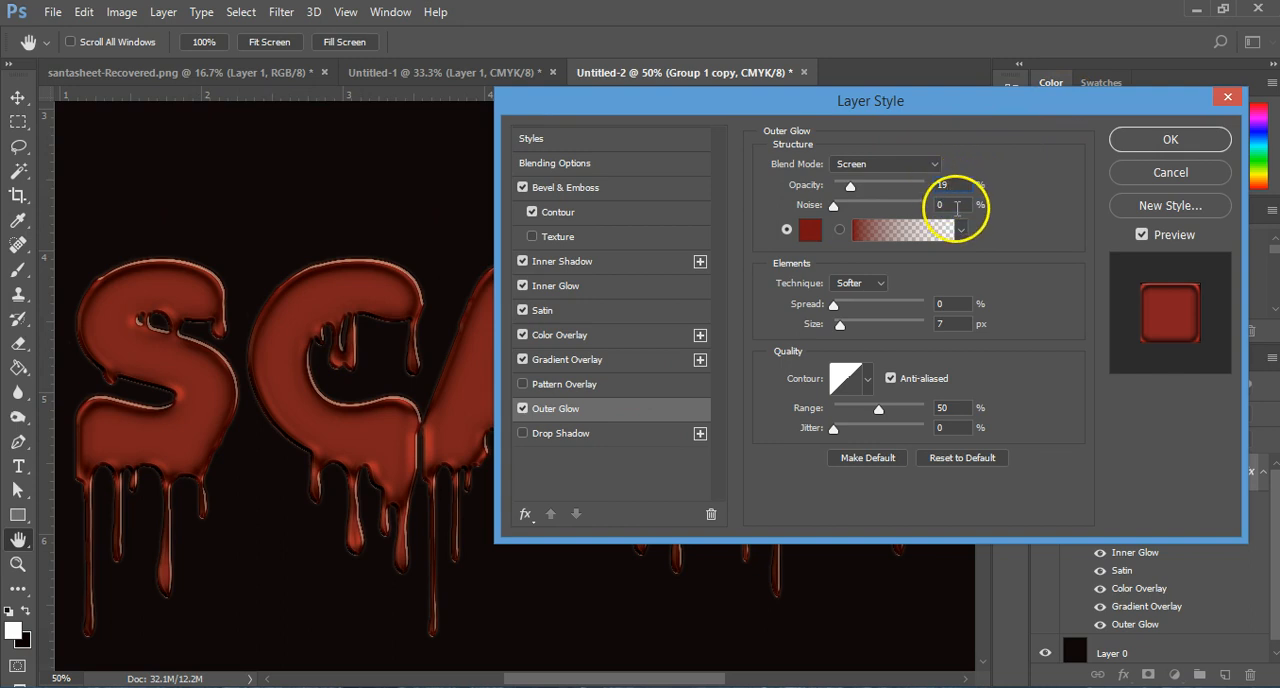
pyautogui.click(809, 231)
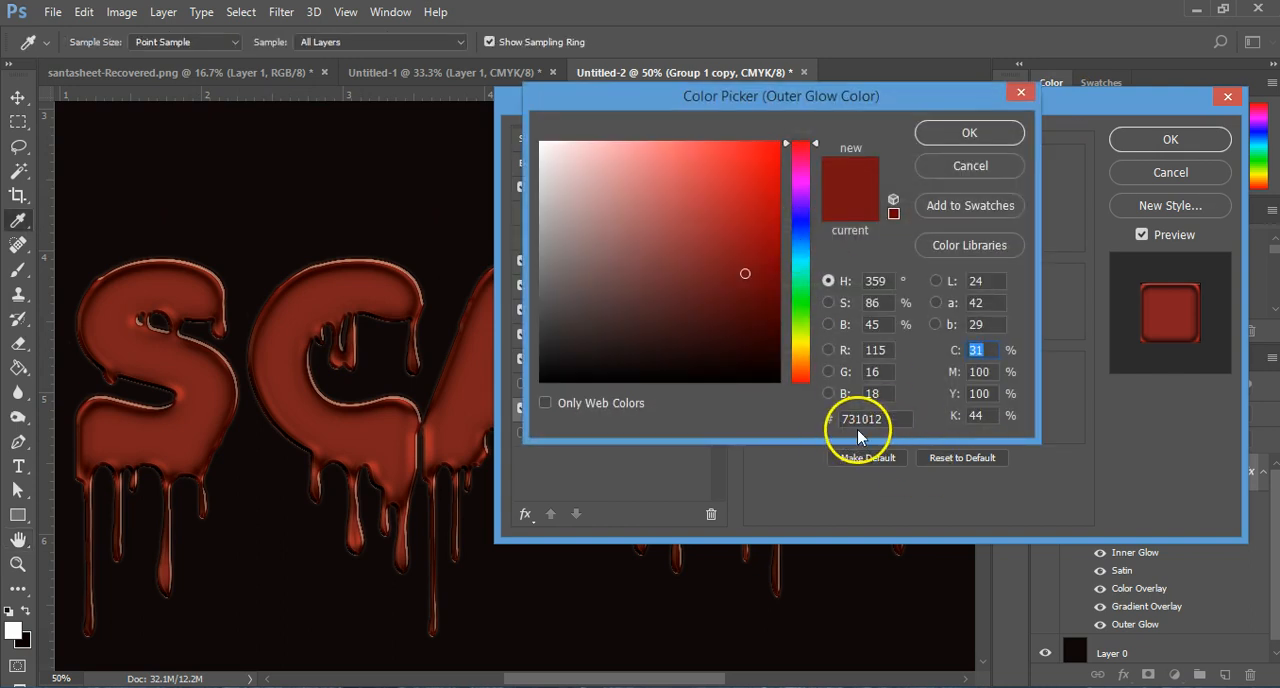
pyautogui.click(955, 137)
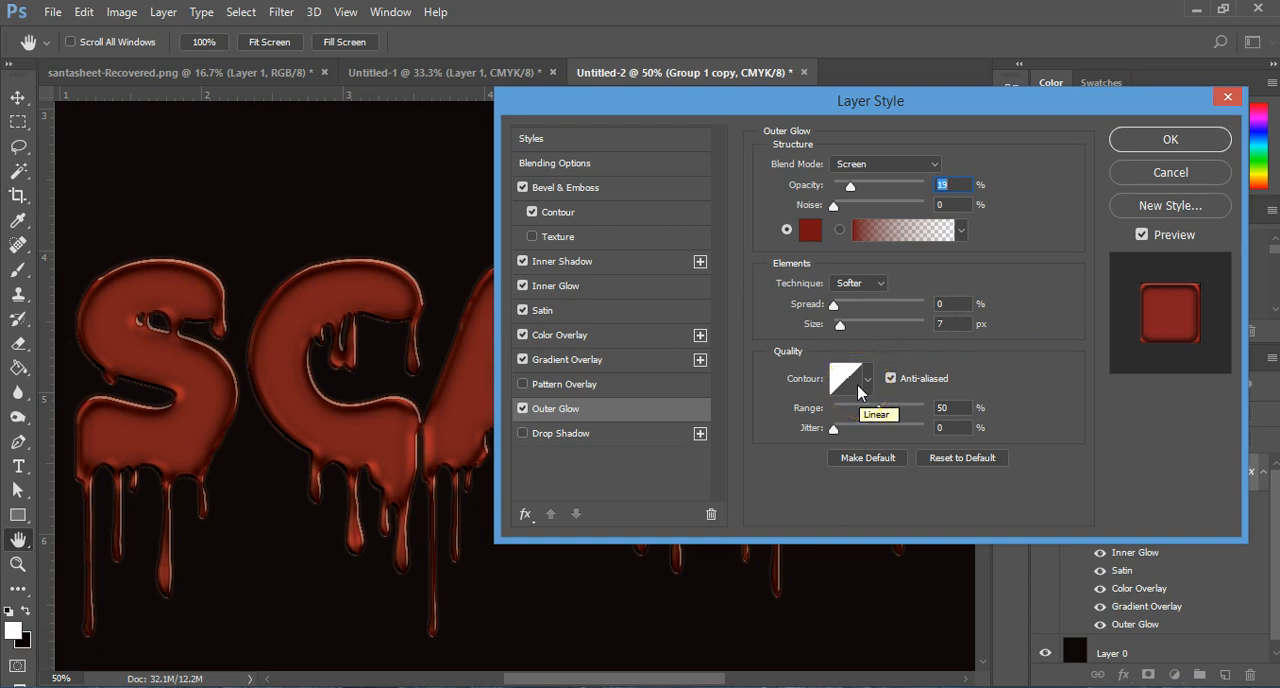
# Step: Add a black Multiply drop shadow with 69% opacity, 56° global light angle, 1 px distance, 0% spread and 0 px size
pyautogui.click(583, 444)
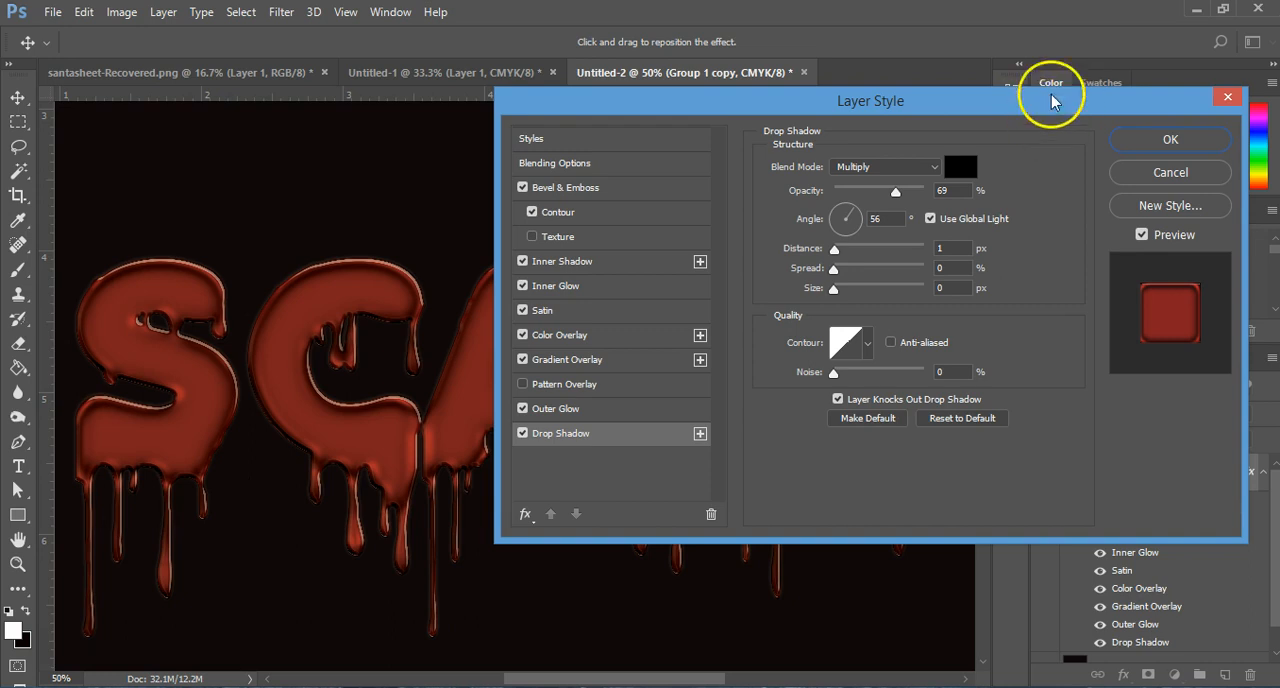
pyautogui.moveTo(555, 112); pyautogui.dragTo(572, 162)
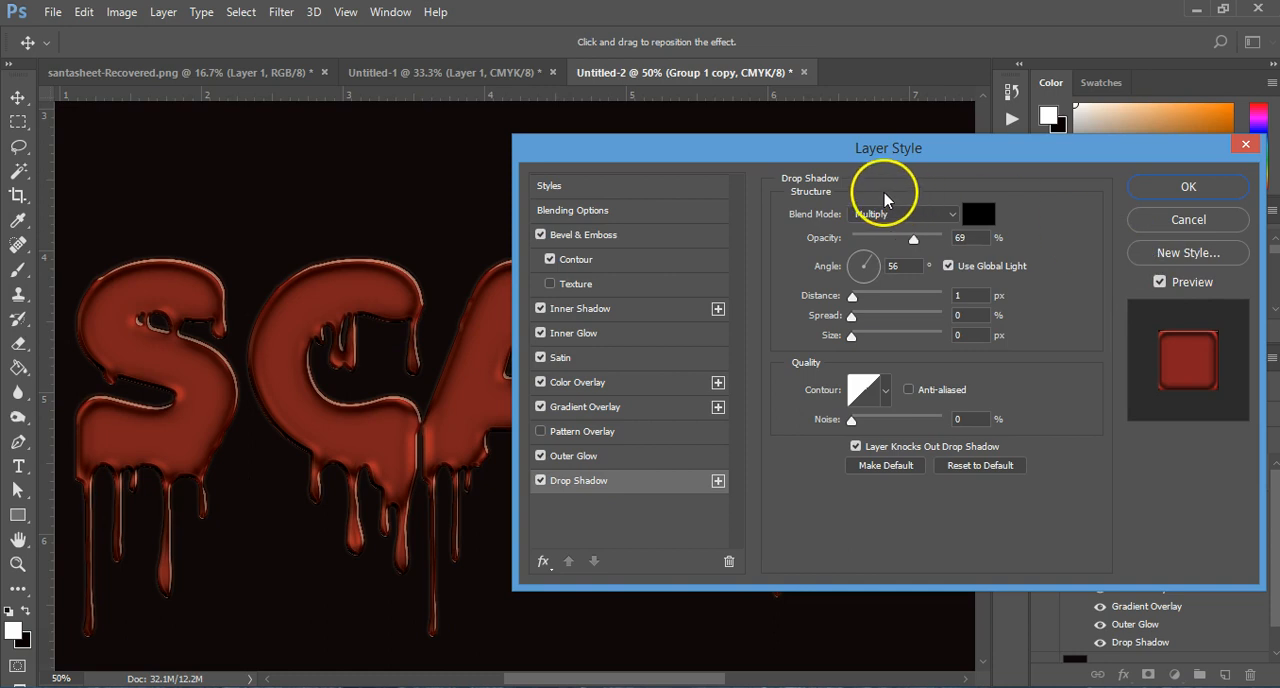
# Step: Switch the inner shadow and inner glow off and back on to compare their effect on the letters
pyautogui.click(541, 310)
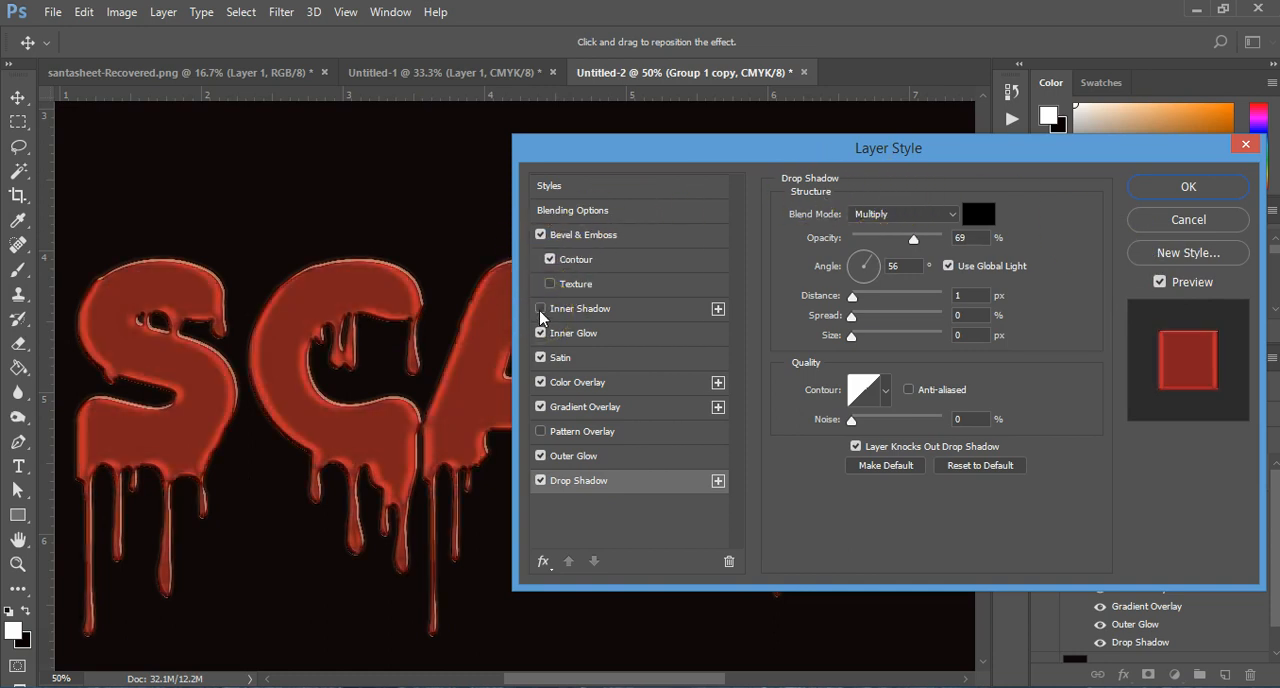
pyautogui.click(541, 310)
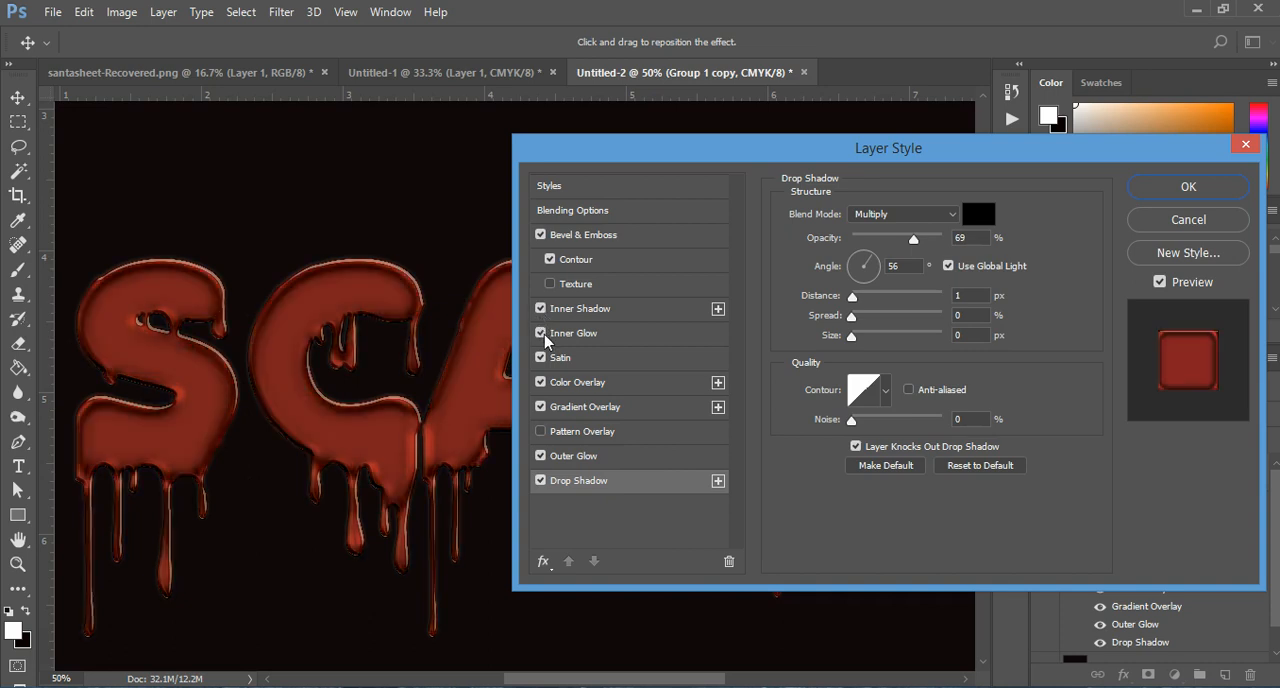
pyautogui.click(541, 334)
pyautogui.click(541, 334)
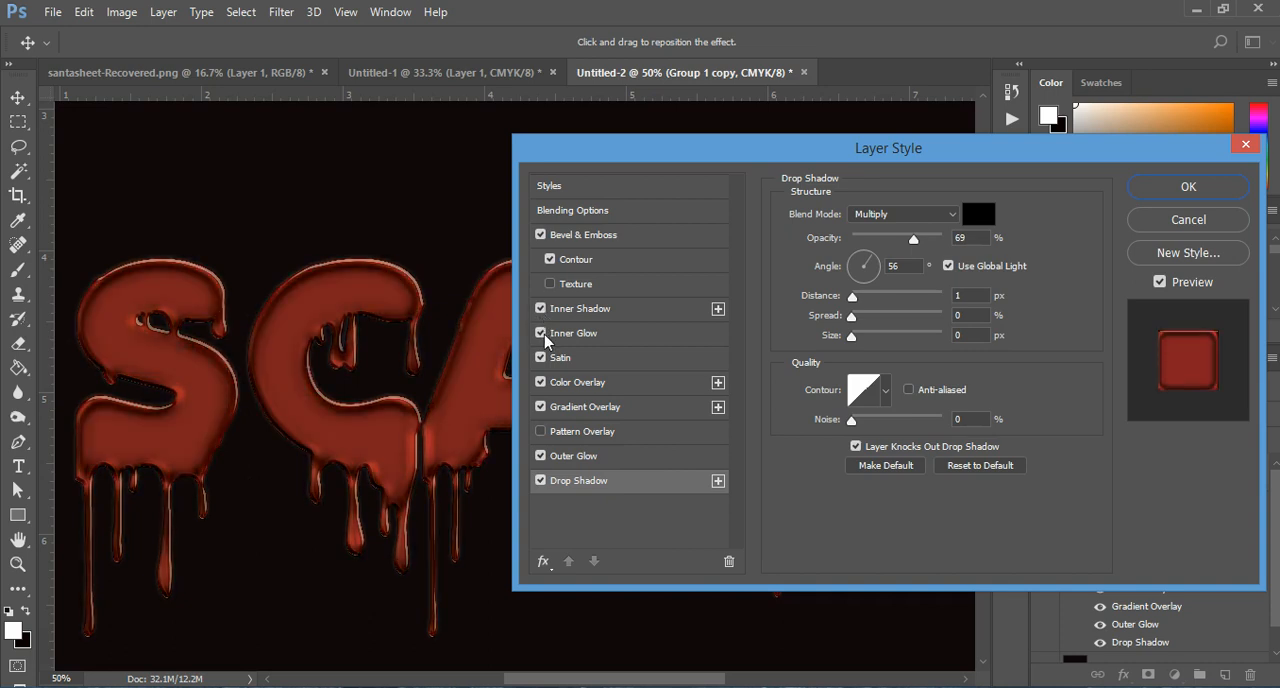
# Step: Compare the bevel's shading with Use Global Light on and off, leaving it off with a 90° angle and 30° altitude
pyautogui.click(548, 236)
pyautogui.click(899, 377)
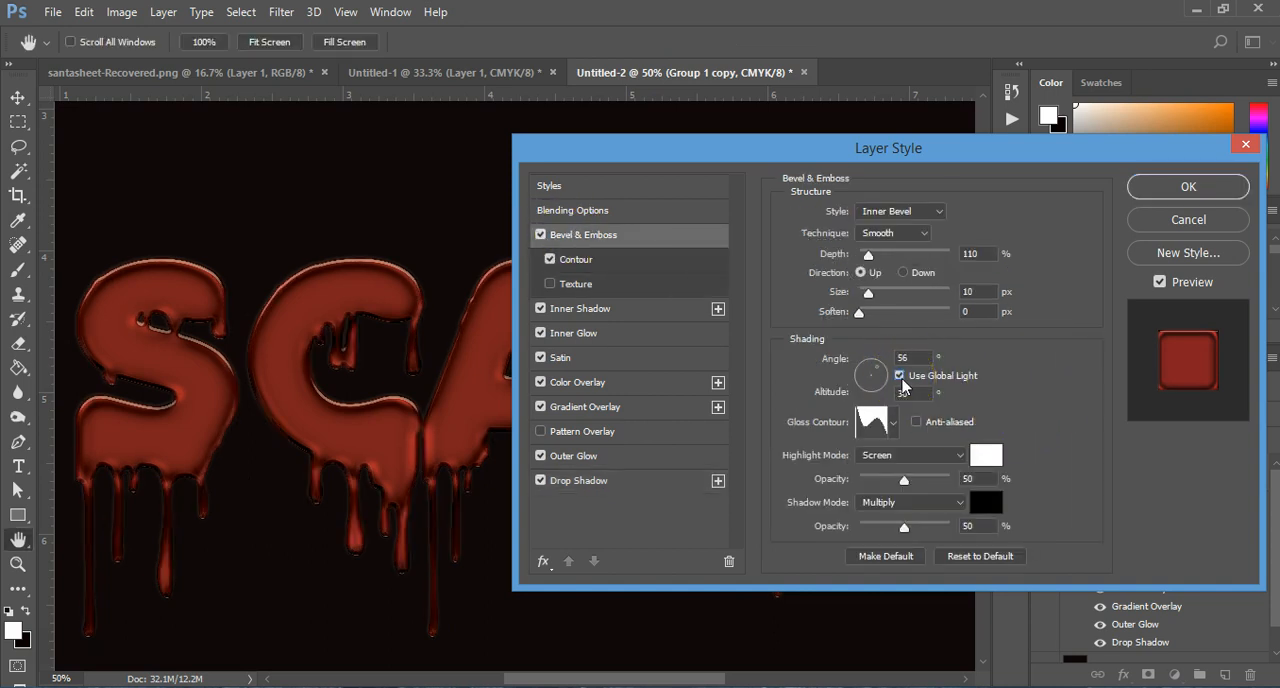
pyautogui.click(900, 378)
pyautogui.click(900, 377)
pyautogui.click(900, 377)
pyautogui.moveTo(626, 168); pyautogui.dragTo(811, 75)
pyautogui.click(1085, 283)
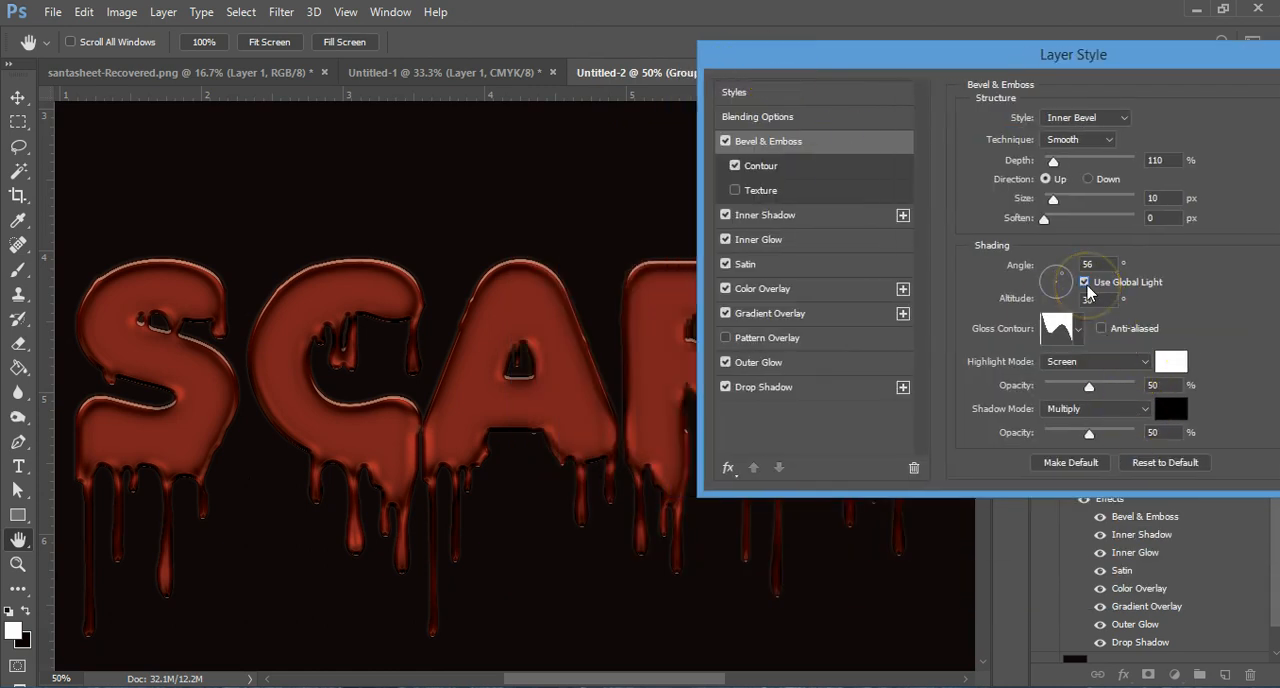
pyautogui.click(1085, 283)
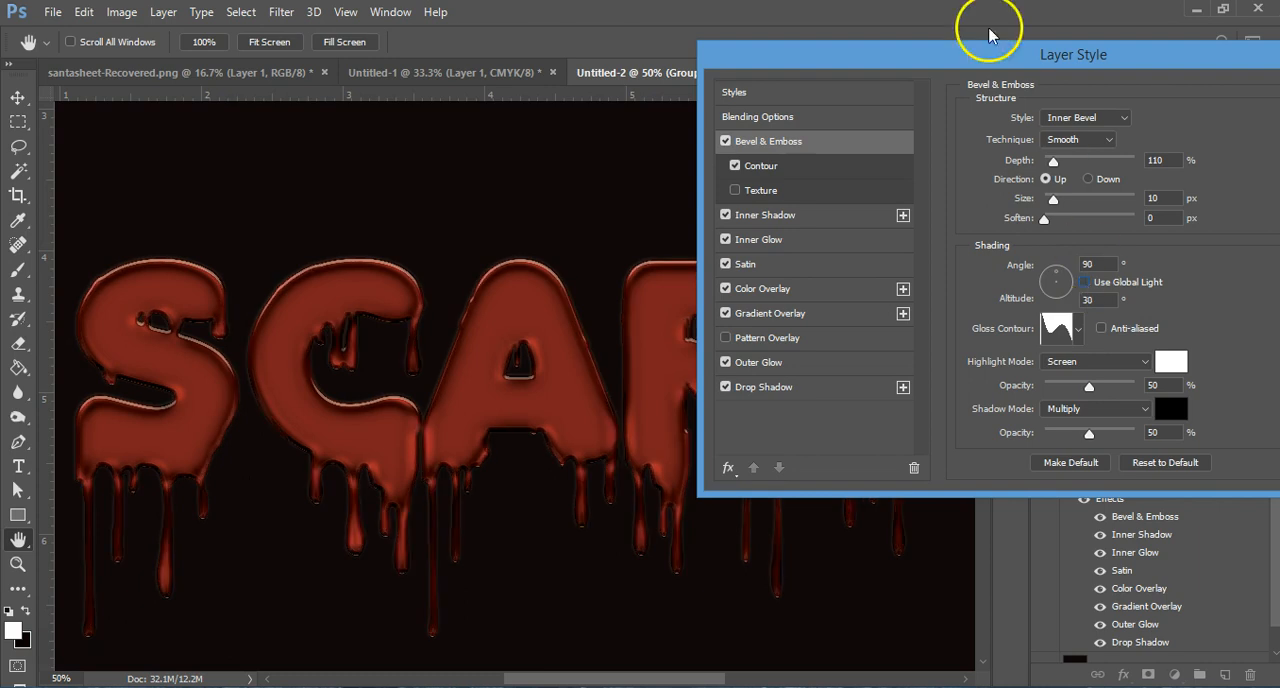
# Step: Apply the layer effects to the lettering and add a new empty layer directly above Layer 0
pyautogui.moveTo(1009, 47); pyautogui.dragTo(812, 72)
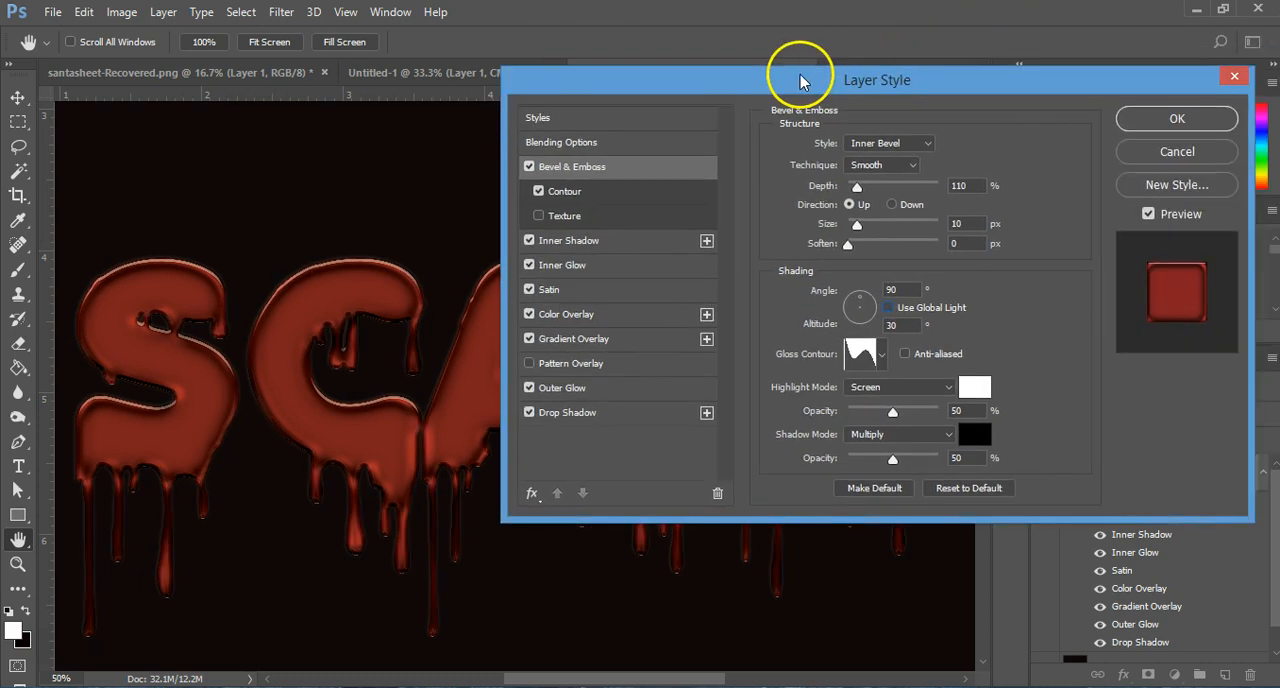
pyautogui.click(1170, 120)
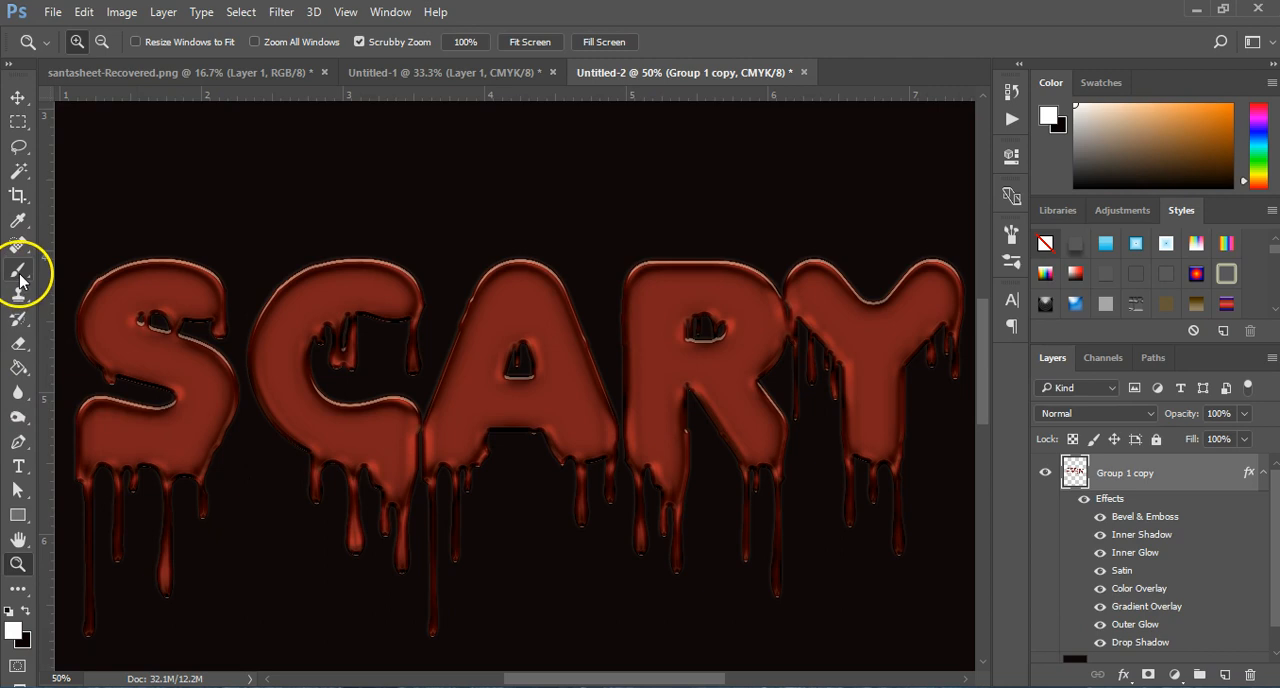
pyautogui.scroll(-1, 1170, 610)
pyautogui.click(1103, 645)
pyautogui.click(1222, 676)
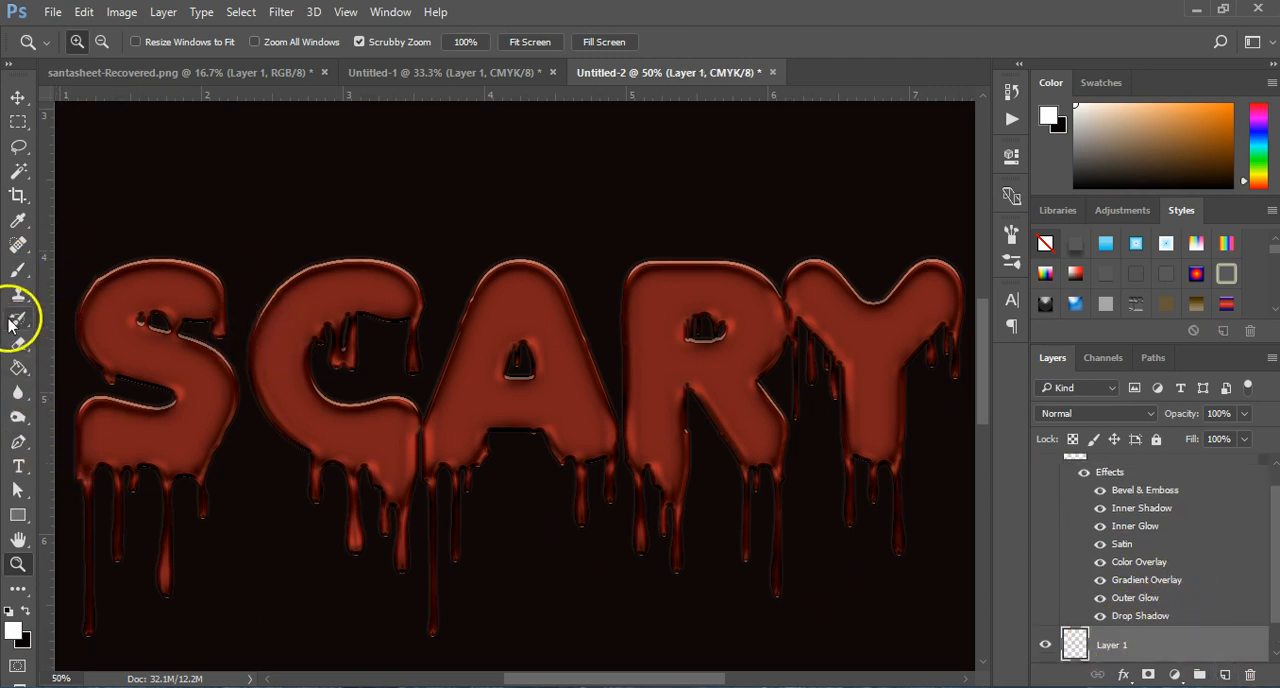
# Step: Choose the 171 px splatter preset for the Brush tool
pyautogui.click(18, 272)
pyautogui.click(98, 45)
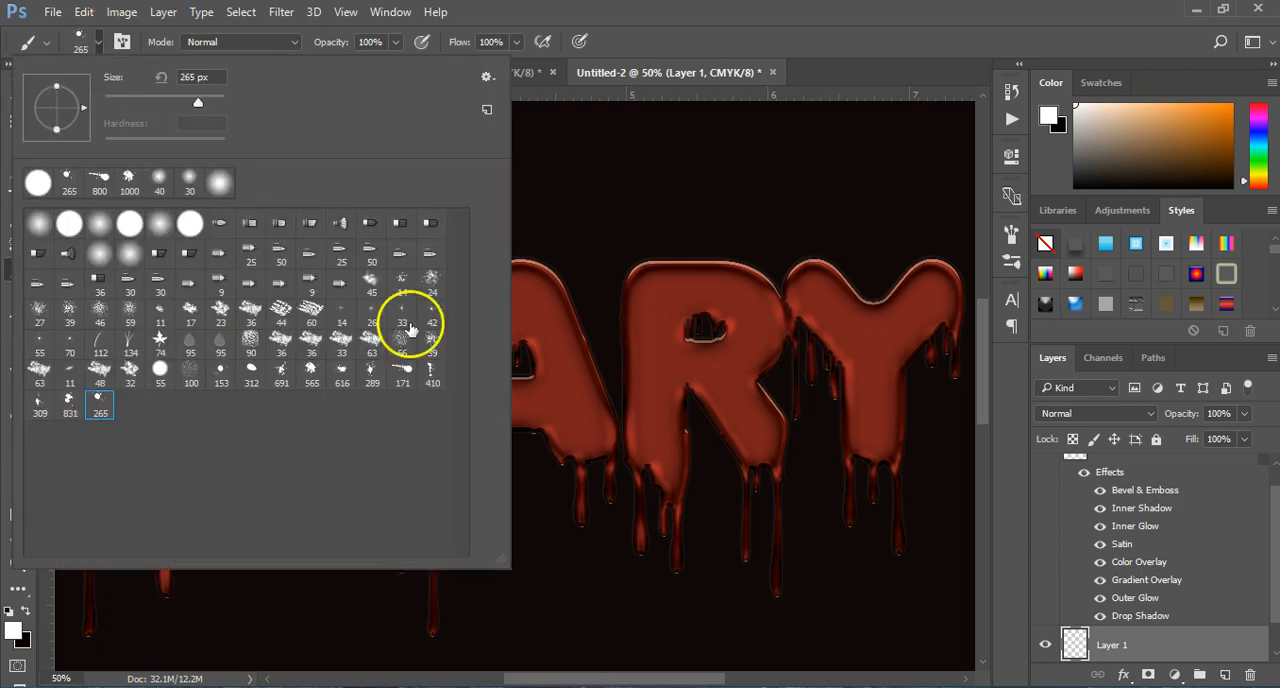
pyautogui.doubleClick(402, 378)
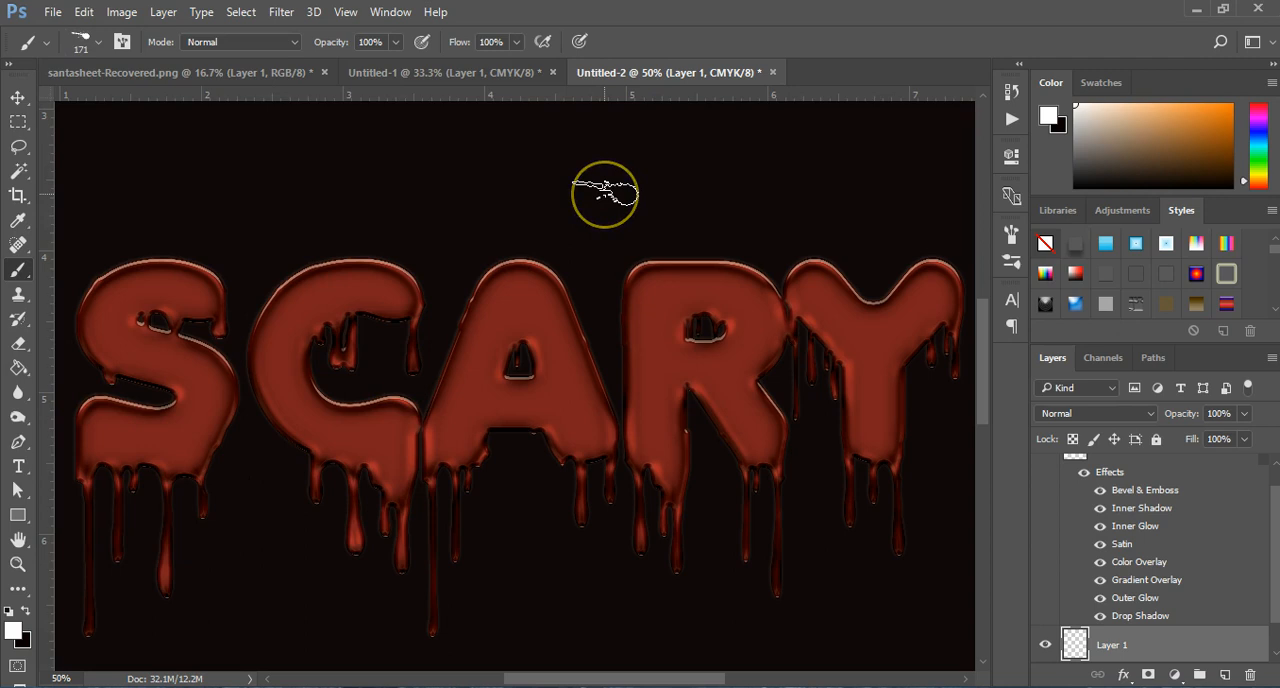
pyautogui.press('e')
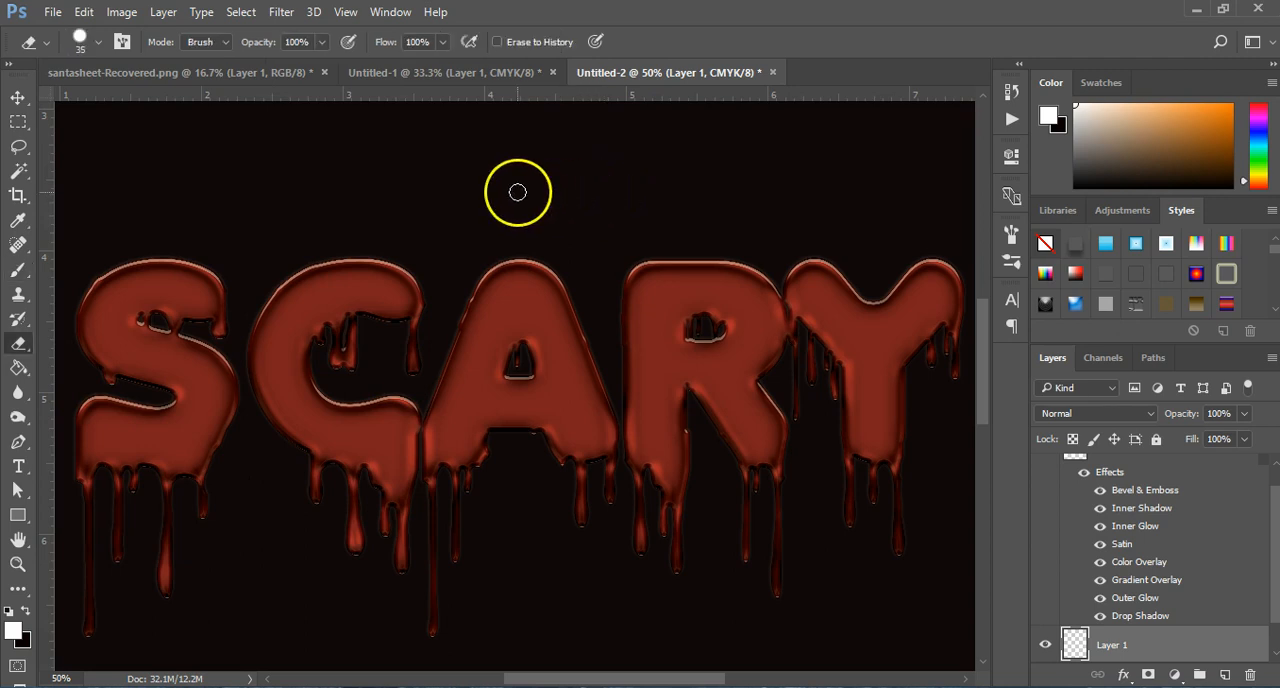
pyautogui.click(97, 42)
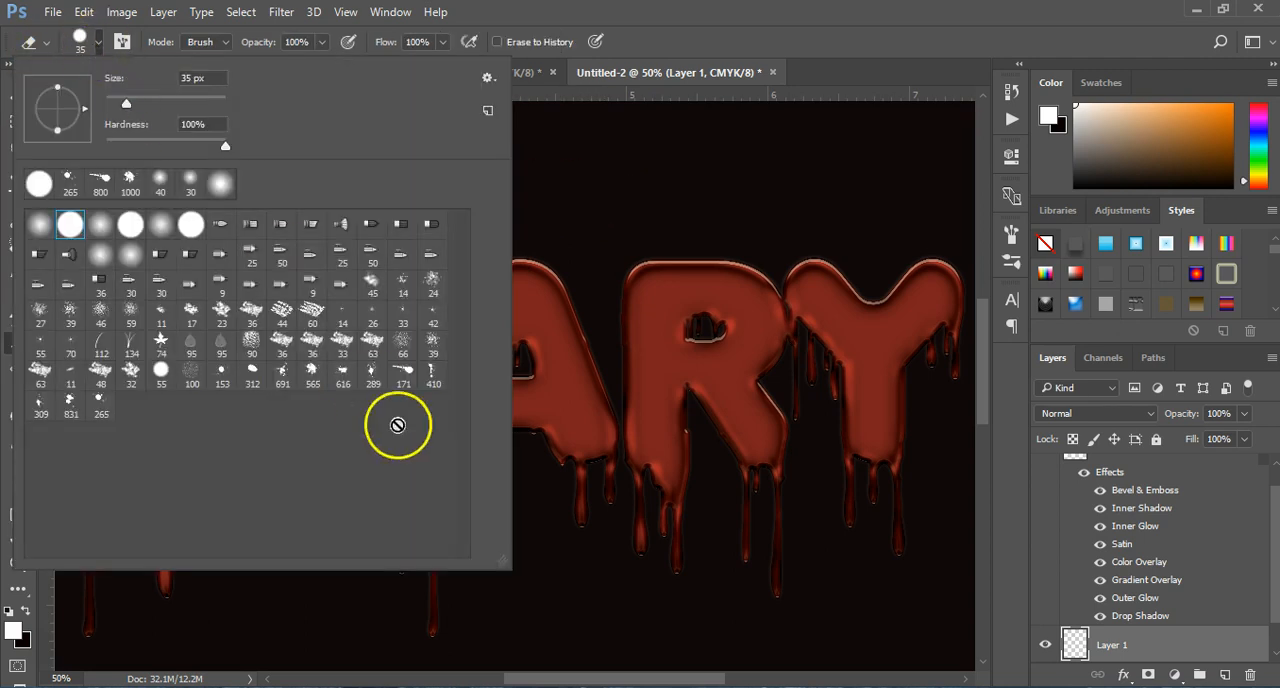
pyautogui.click(590, 210)
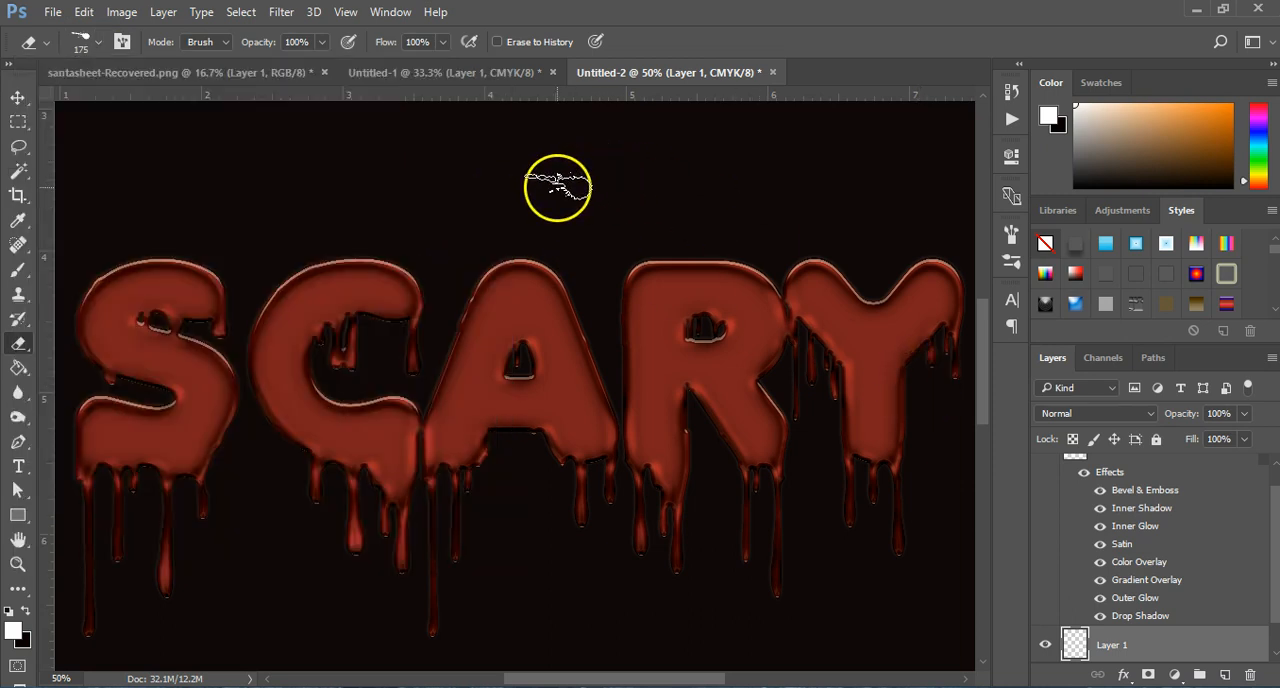
pyautogui.press(']')
pyautogui.press(']')
pyautogui.press(']')
pyautogui.press(']')
pyautogui.press(']')
pyautogui.press(']')
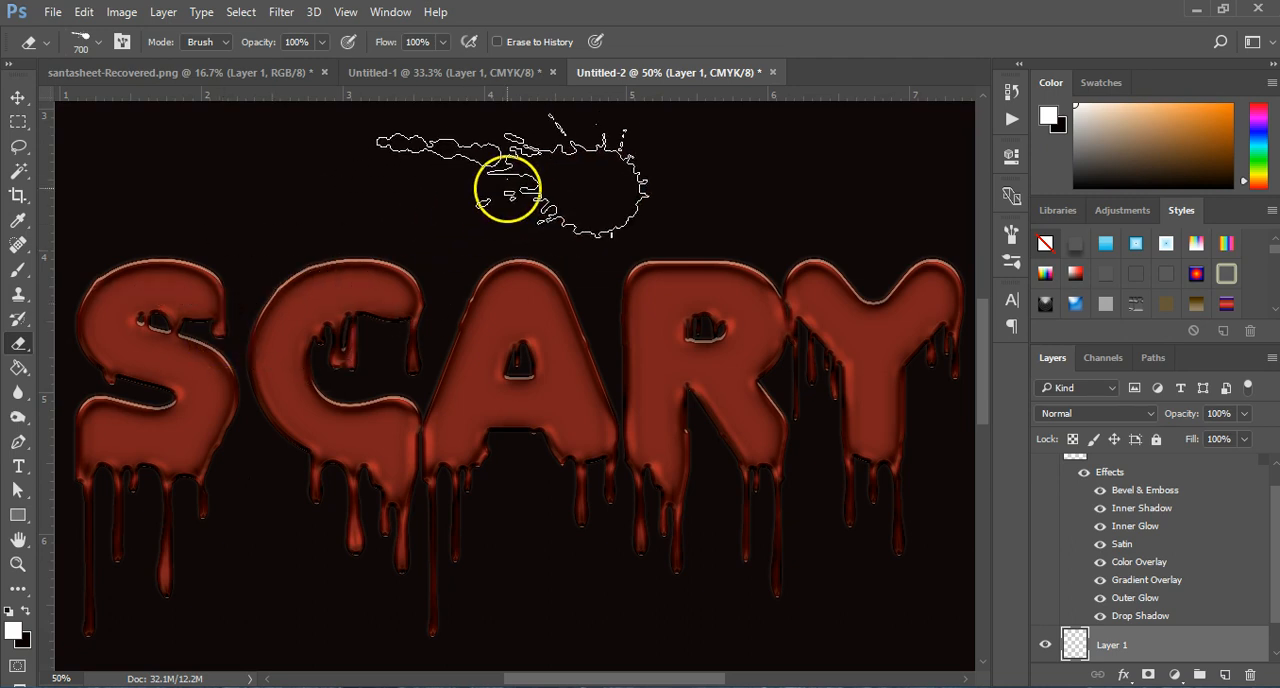
# Step: Stamp a white splatter on Layer 1 above the letter C with the brush enlarged to 700 px
pyautogui.scroll(-1, 1210, 625)
pyautogui.rightClick(1182, 610)
pyautogui.click(1159, 612)
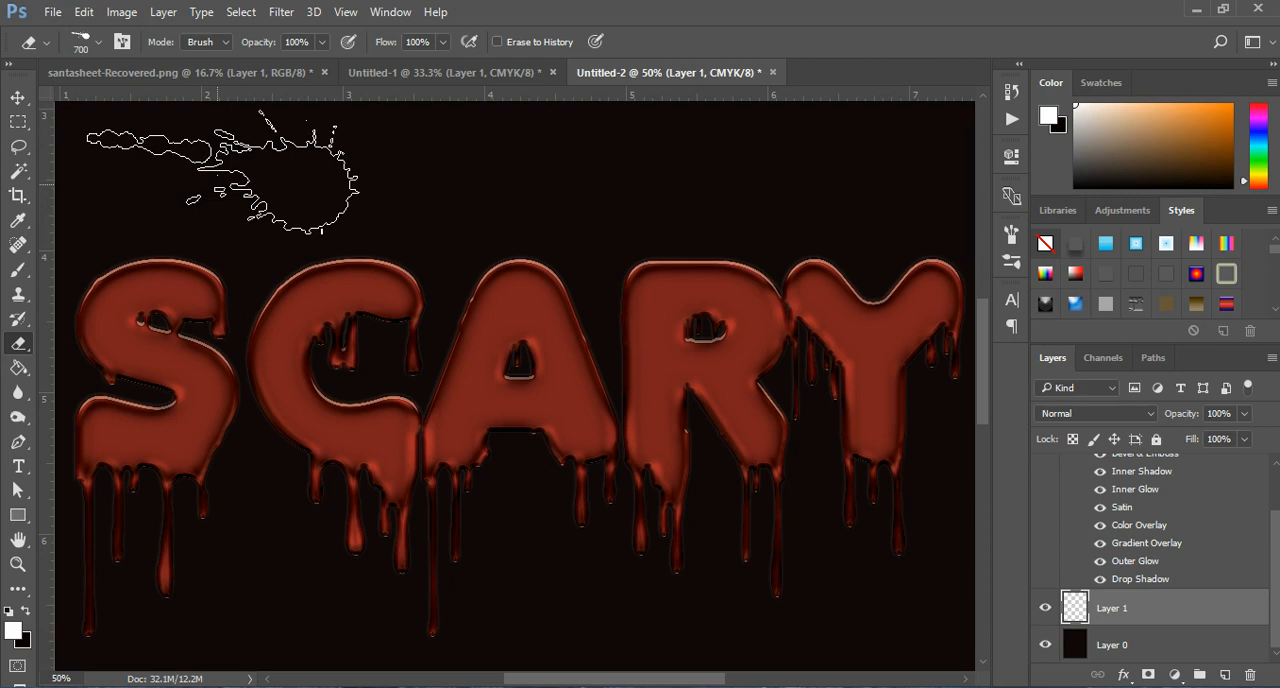
pyautogui.click(22, 270)
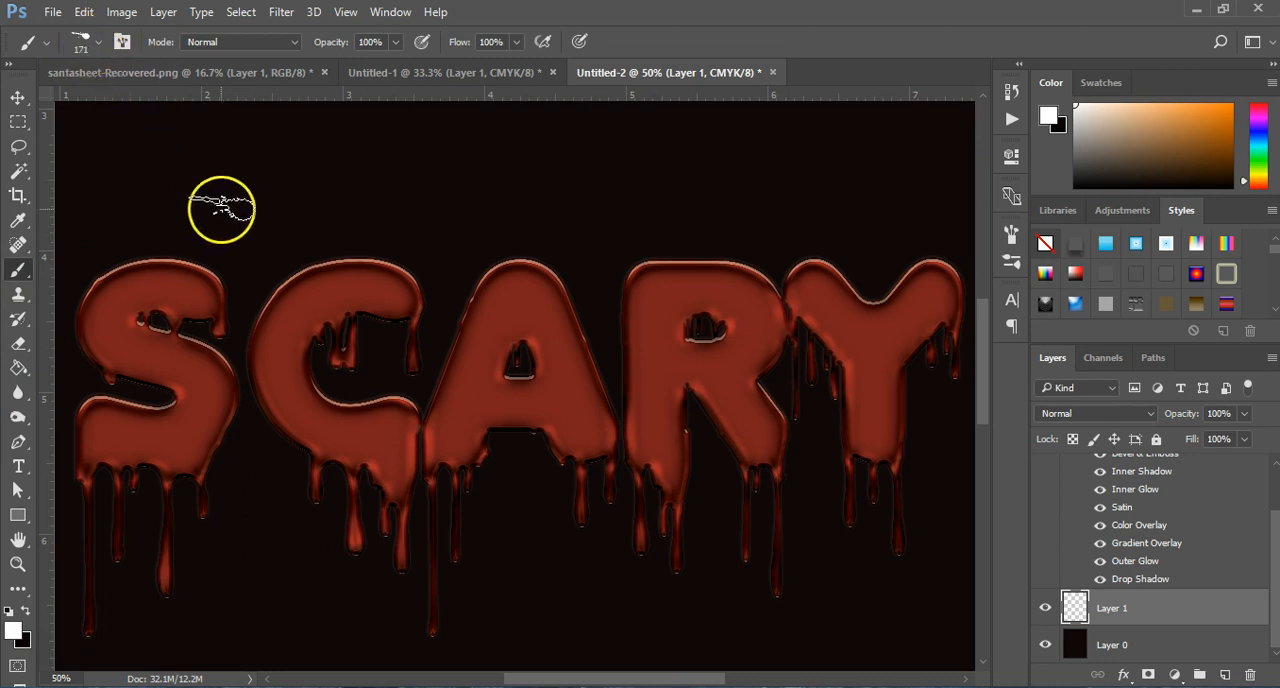
pyautogui.press(']')
pyautogui.press(']')
pyautogui.press(']')
pyautogui.press(']')
pyautogui.press(']')
pyautogui.press(']')
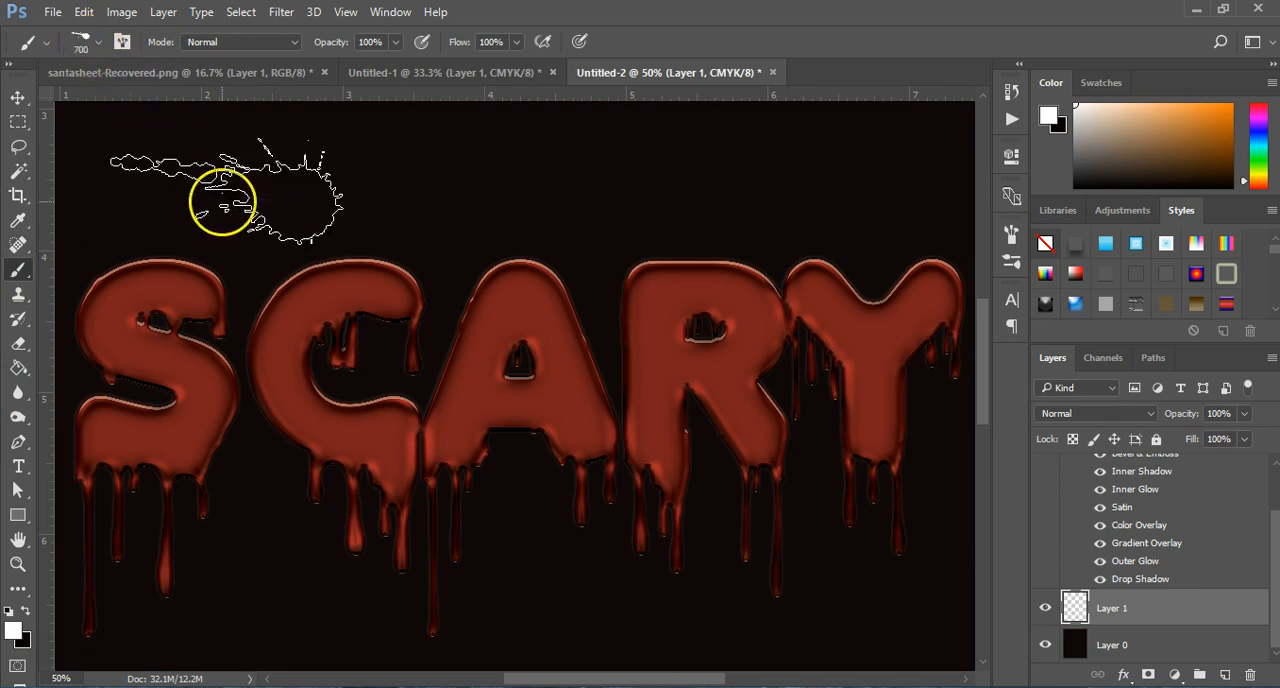
pyautogui.press('[')
pyautogui.click(329, 191)
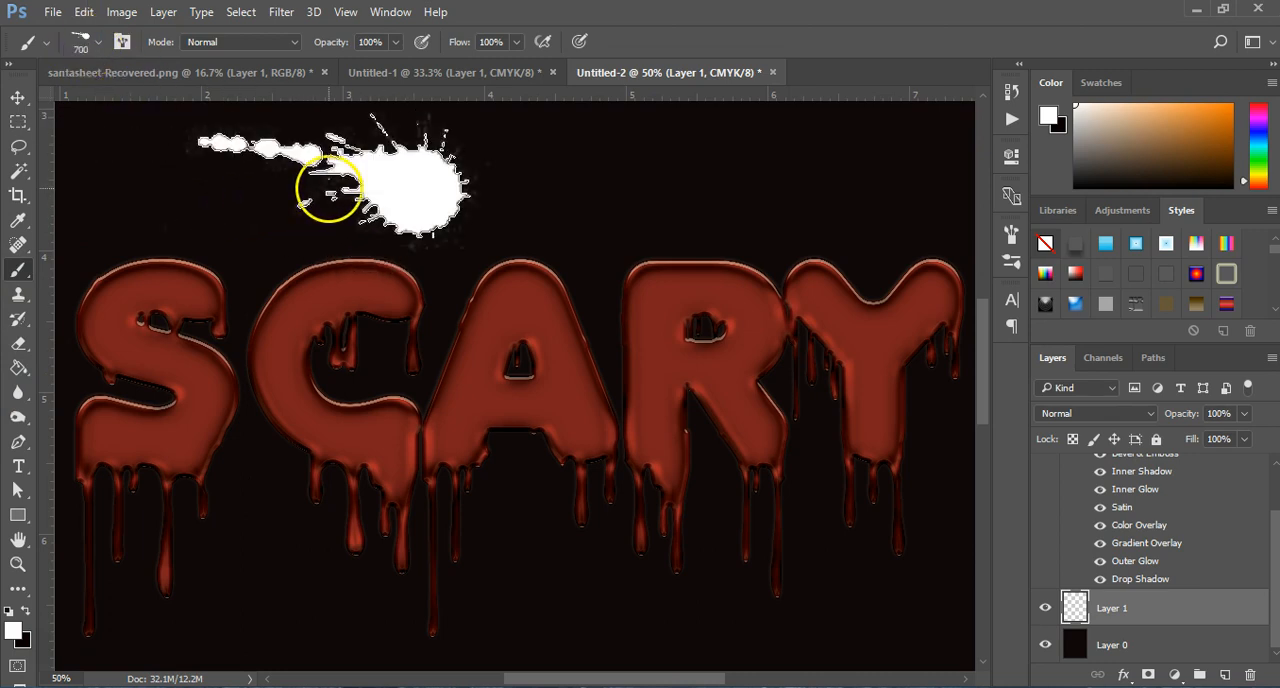
# Step: Stamp a white 616 px splatter on Layer 1 below the letter Y using the 616 brush preset
pyautogui.click(86, 44)
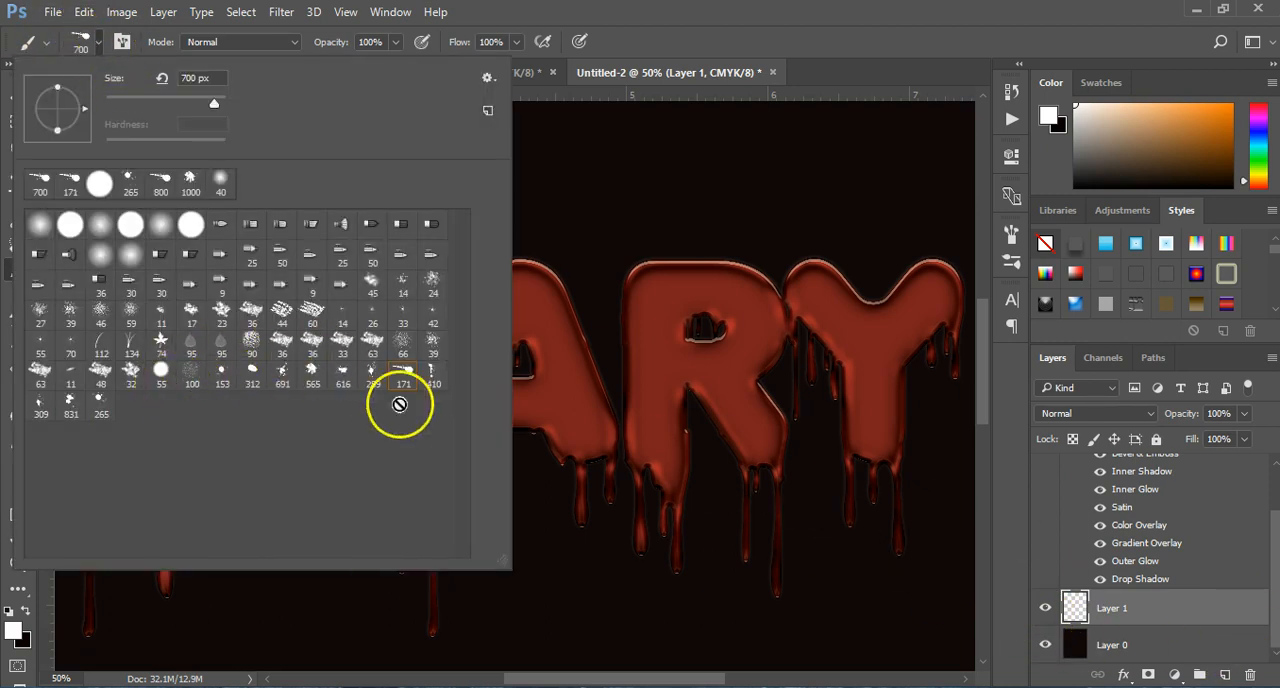
pyautogui.click(343, 372)
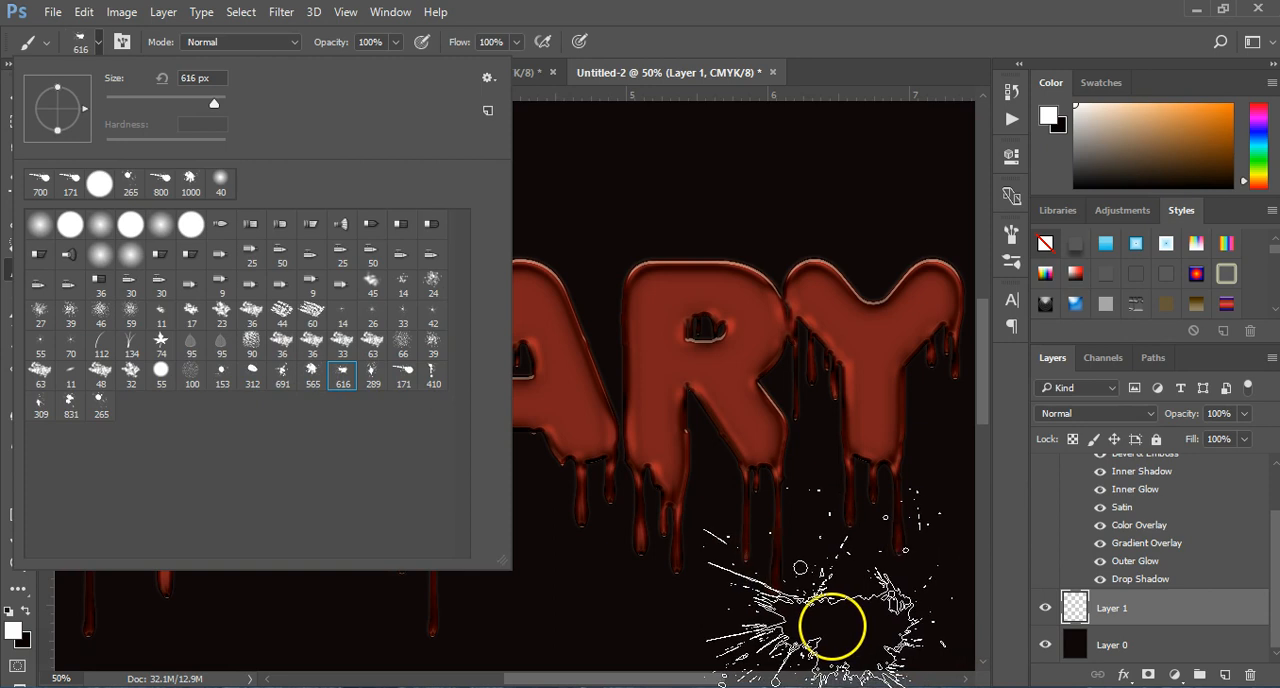
pyautogui.moveTo(984, 343); pyautogui.dragTo(985, 417)
pyautogui.click(850, 385)
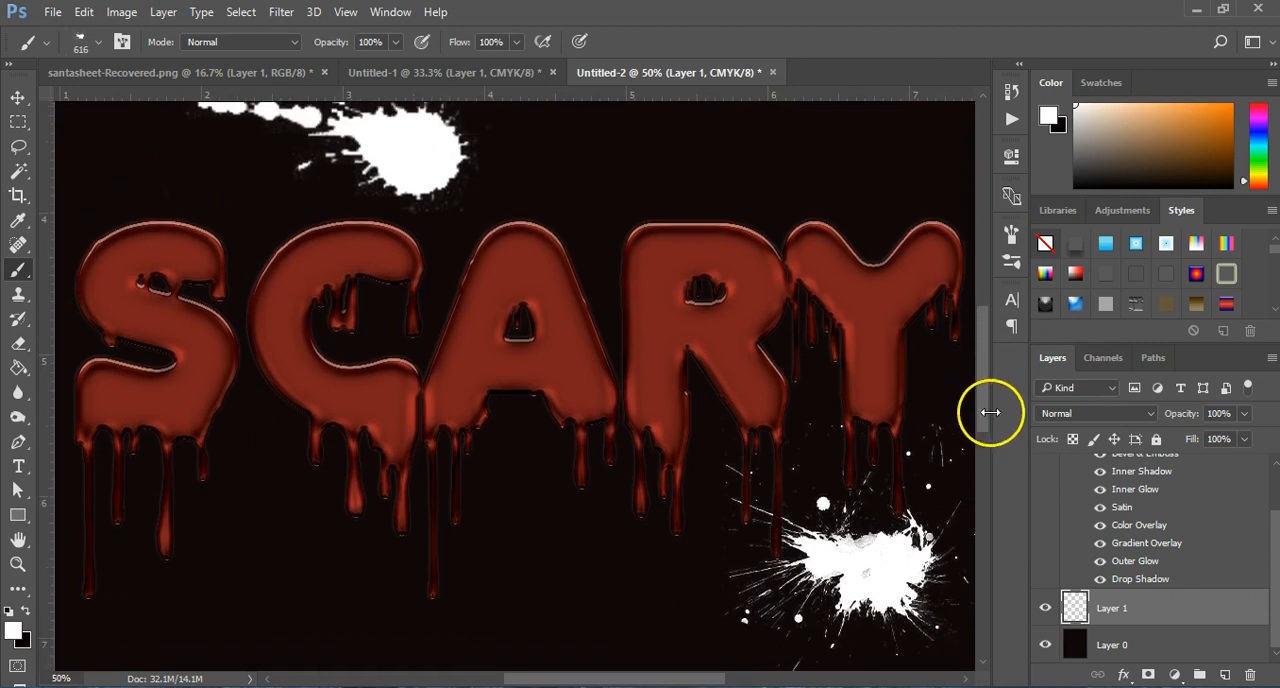
# Step: Copy the layer style from Group 1 copy and paste it onto Layer 1 with the splatters
pyautogui.scroll(2, 1219, 539)
pyautogui.click(1140, 474)
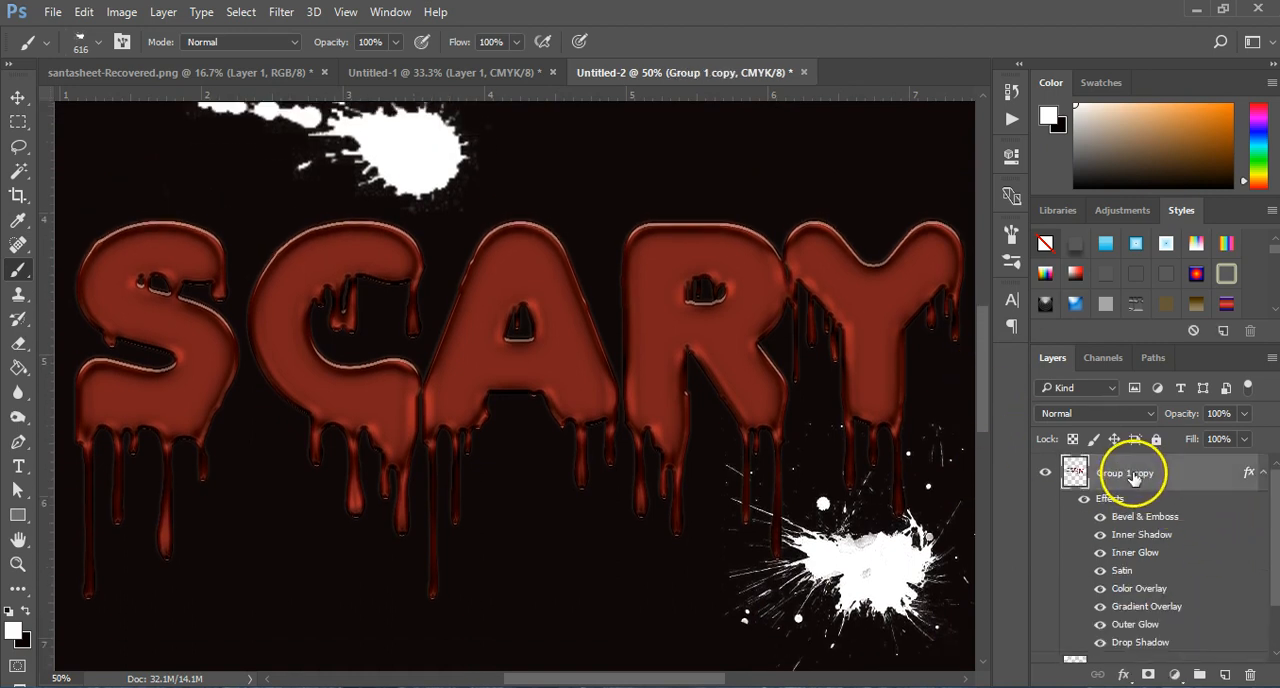
pyautogui.rightClick(1140, 476)
pyautogui.click(794, 505)
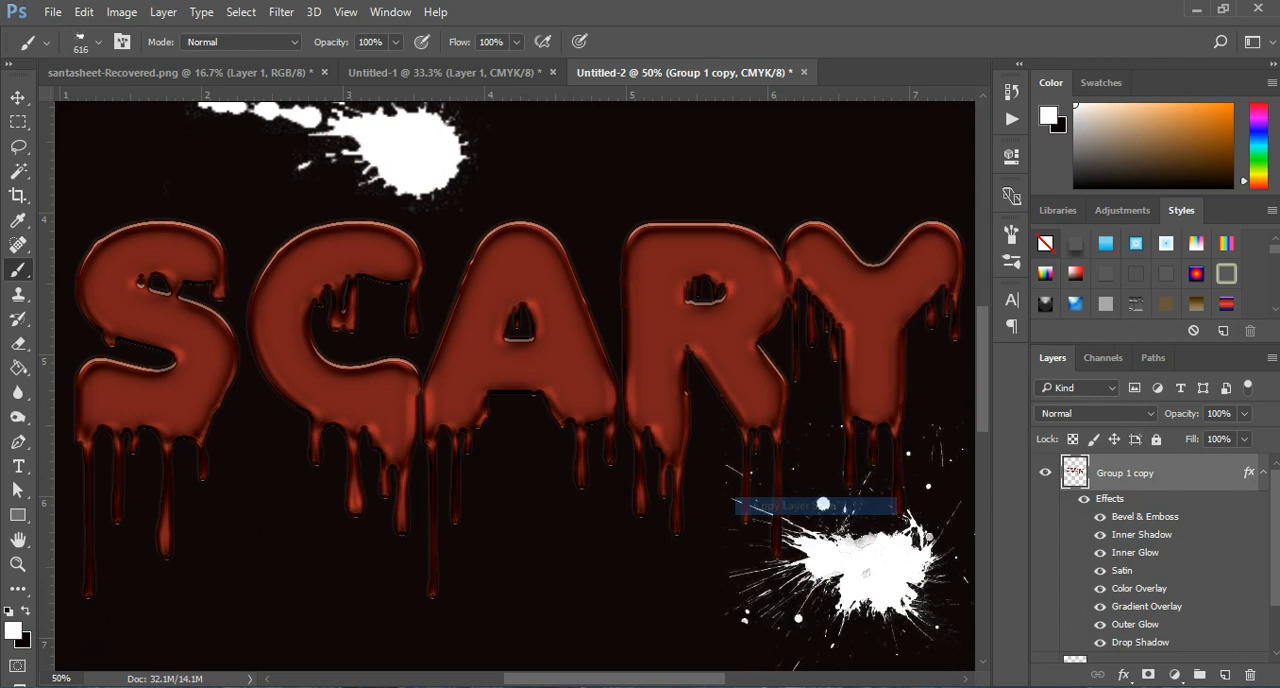
pyautogui.scroll(-2, 1265, 590)
pyautogui.click(1143, 620)
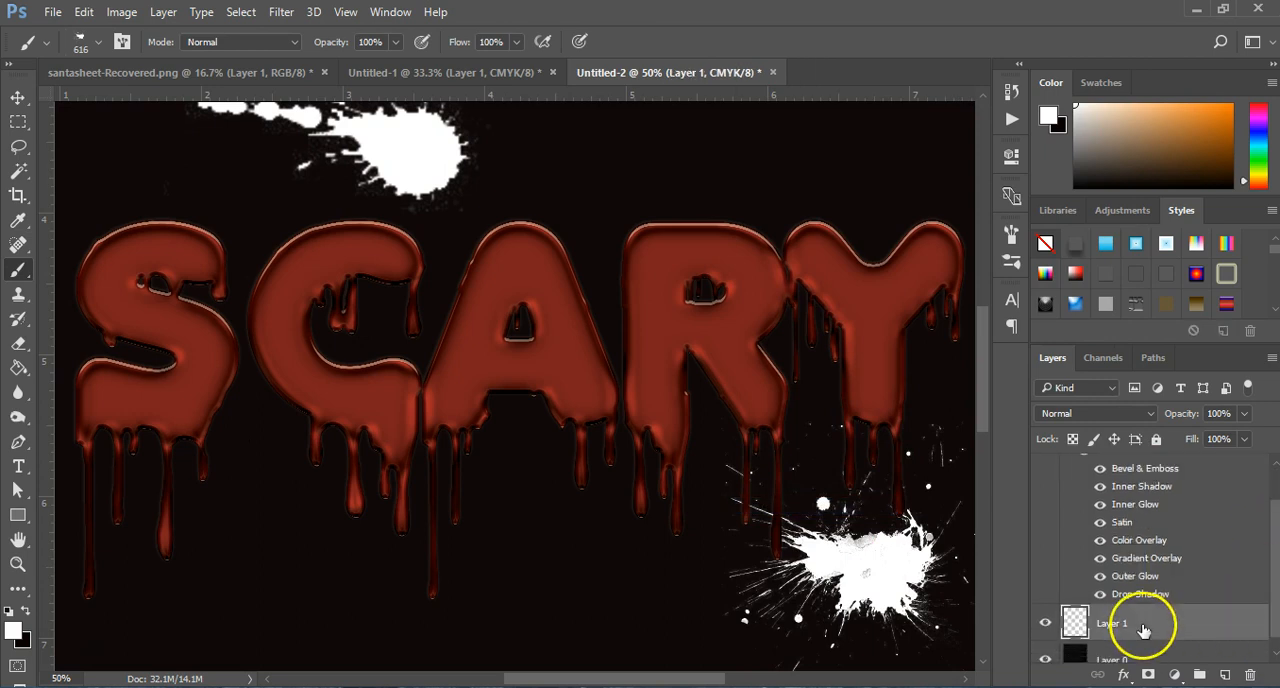
pyautogui.rightClick(1142, 623)
pyautogui.click(910, 461)
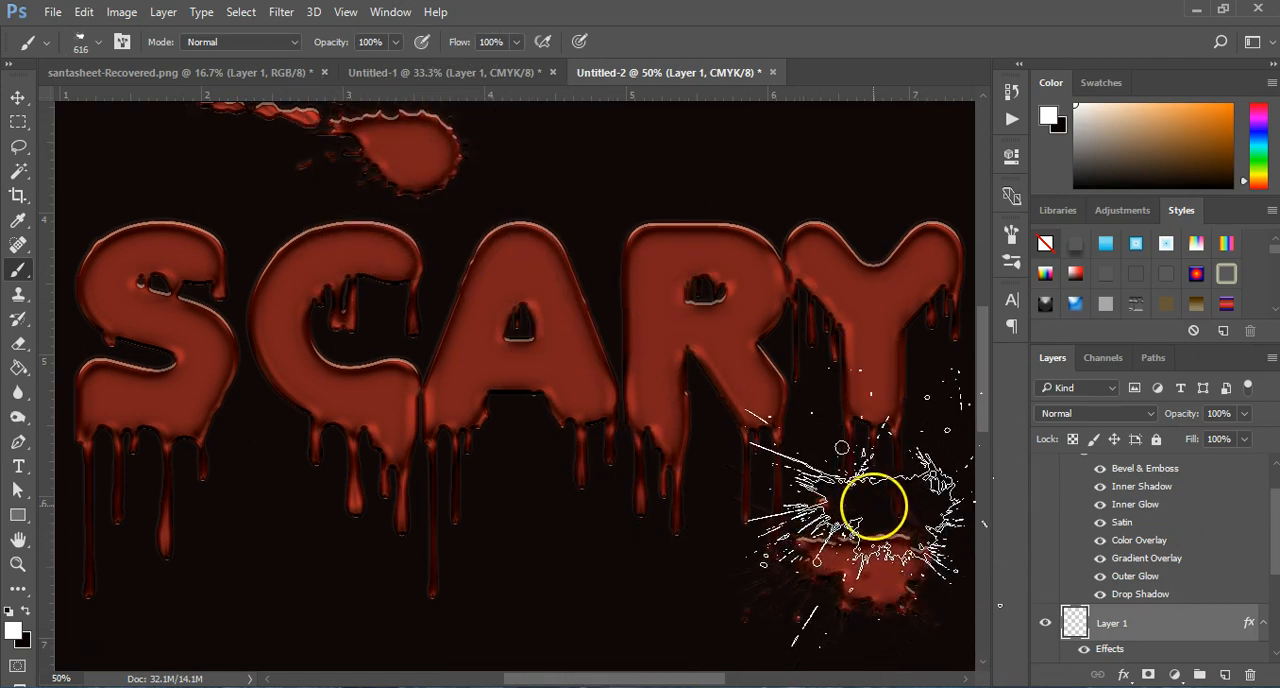
# Step: Try green 3d7b0b as the Color Overlay color of the Group 1 copy lettering
pyautogui.click(18, 97)
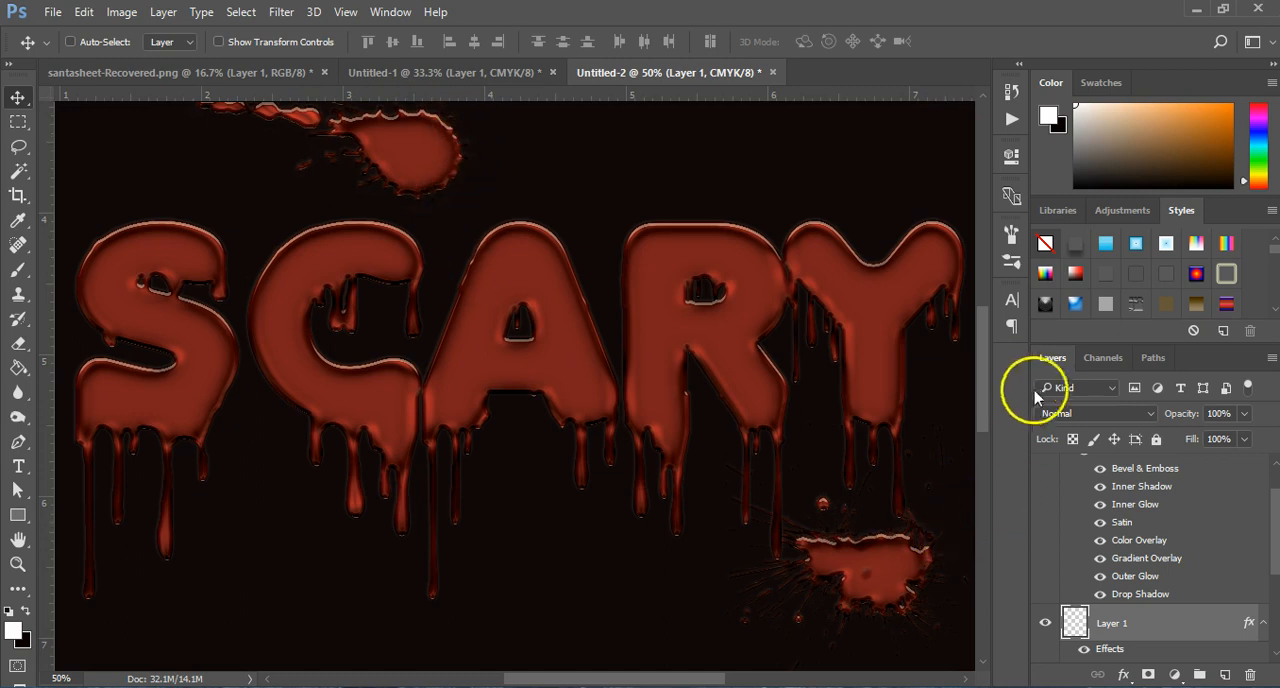
pyautogui.scroll(1, 986, 371)
pyautogui.scroll(-1, 986, 385)
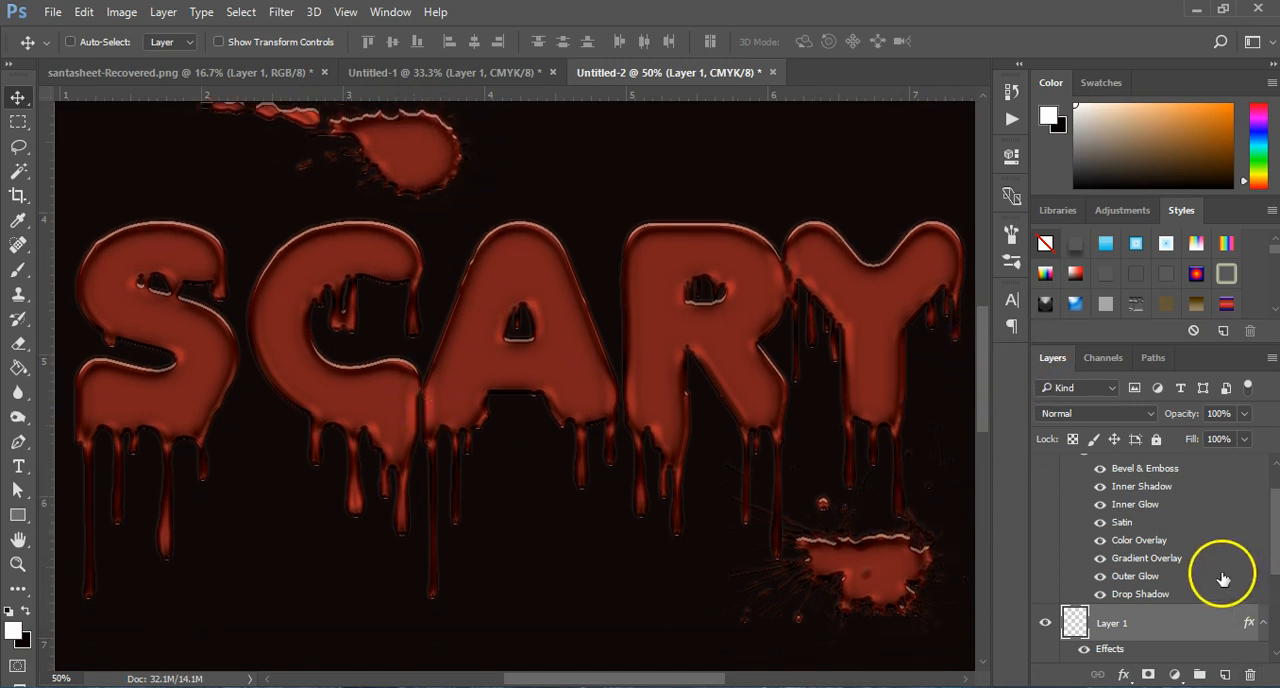
pyautogui.scroll(1, 1140, 541)
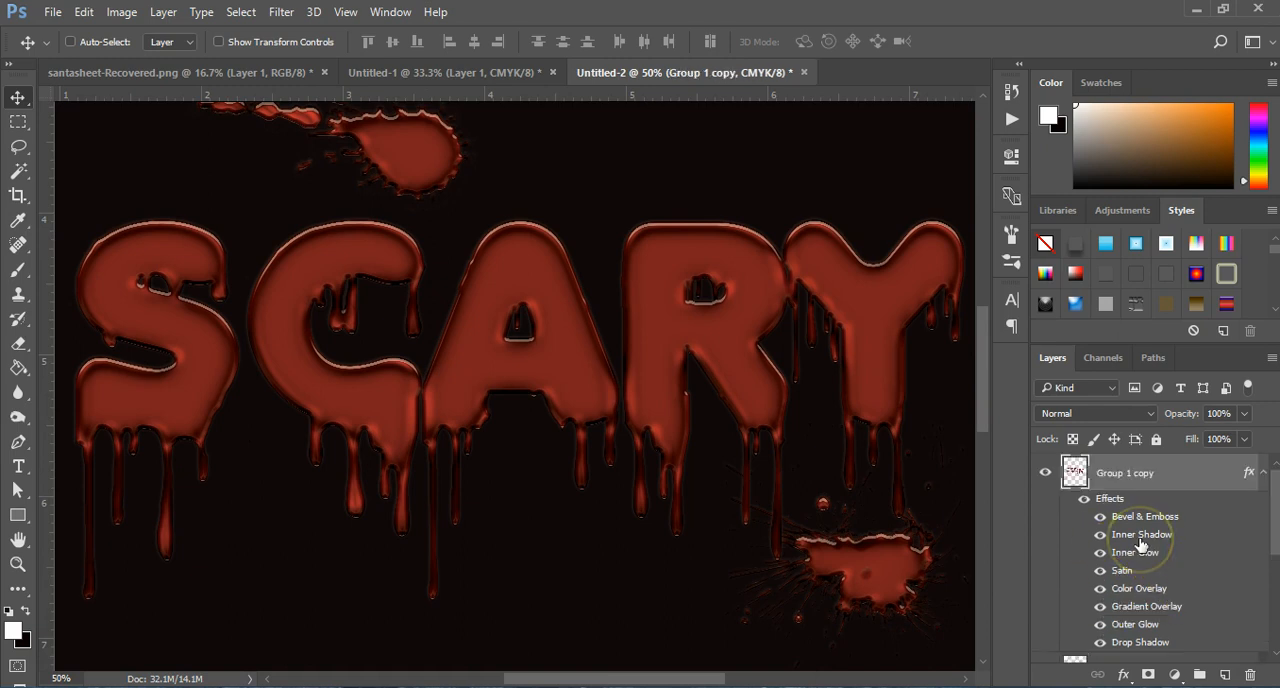
pyautogui.doubleClick(1141, 534)
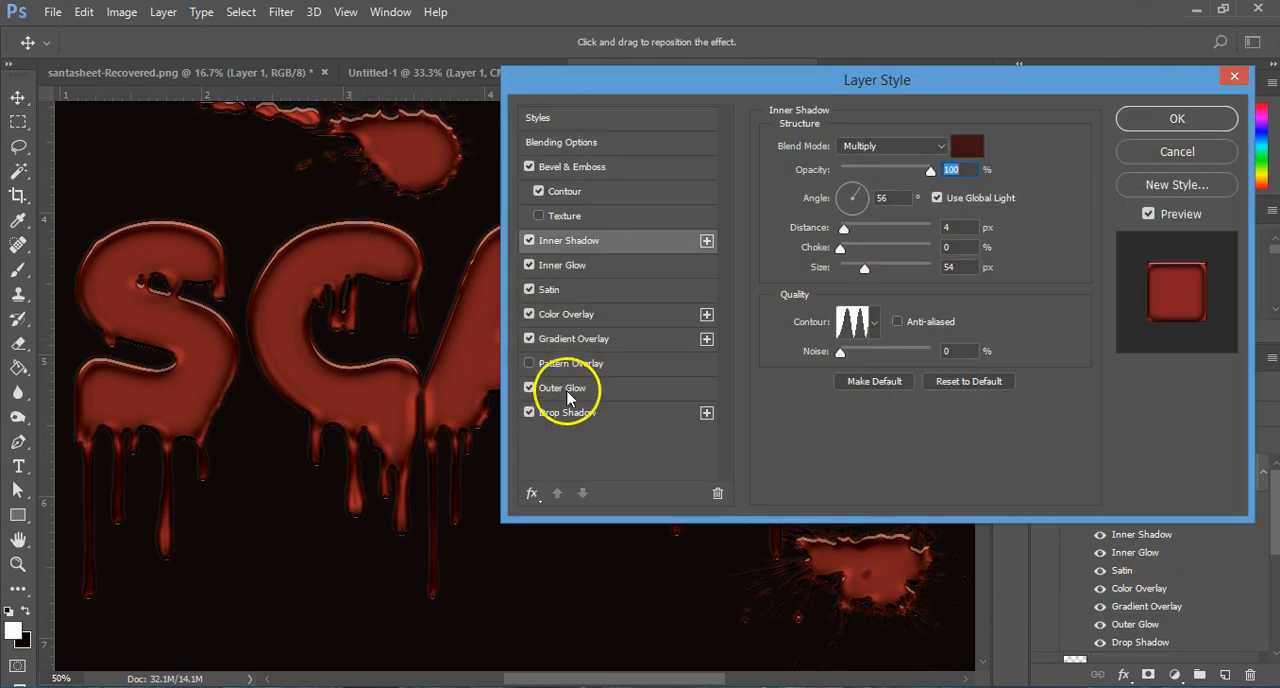
pyautogui.click(566, 314)
pyautogui.click(968, 148)
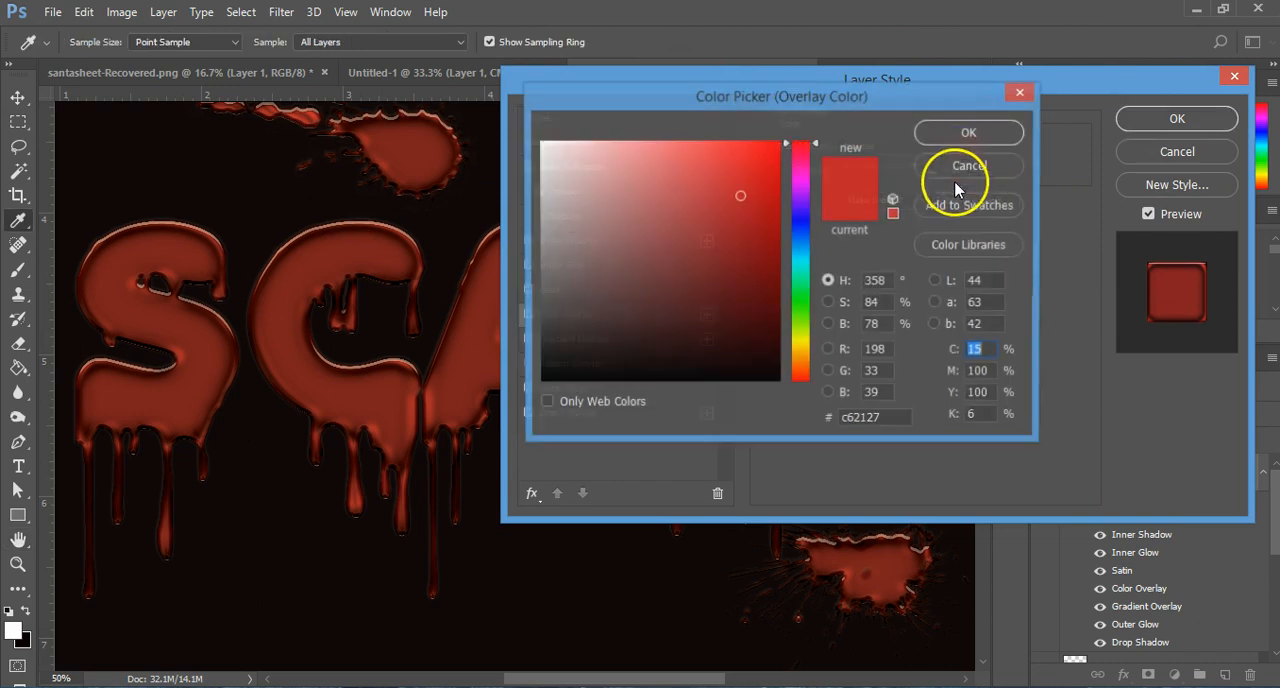
pyautogui.moveTo(808, 277); pyautogui.dragTo(810, 320)
pyautogui.click(759, 266)
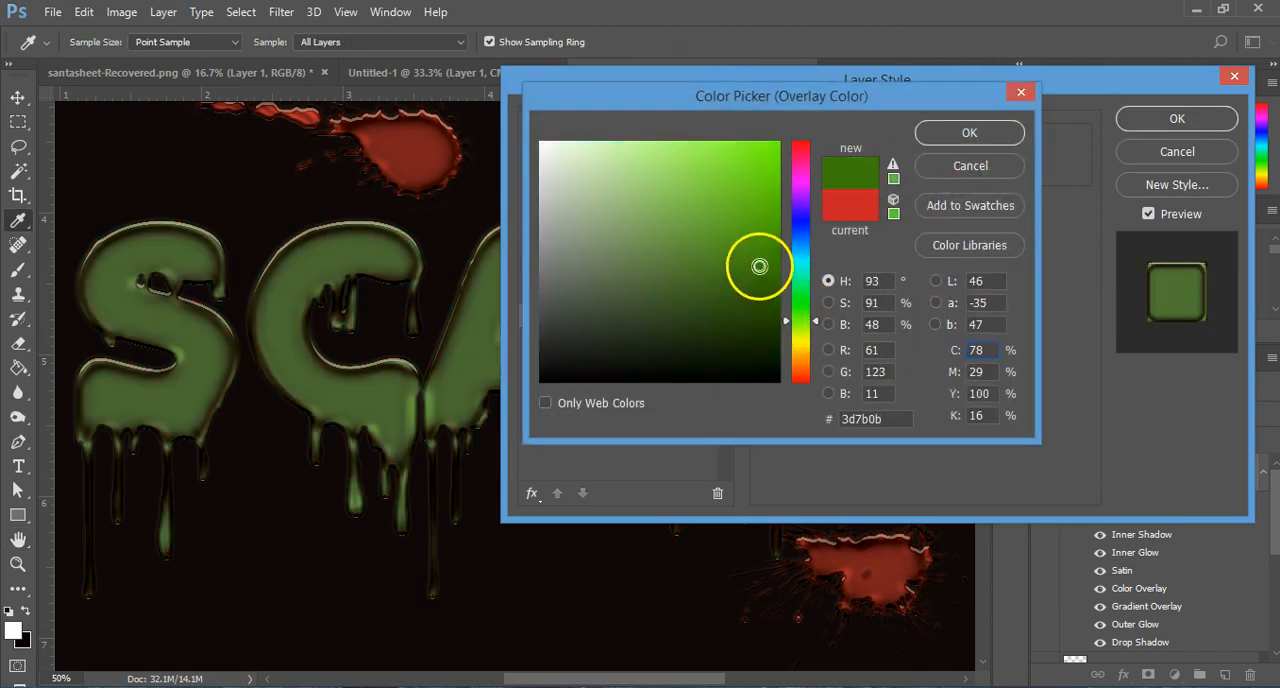
# Step: Try blue-violet 3b3198 as the lettering's overlay color
pyautogui.moveTo(748, 97); pyautogui.dragTo(770, 100)
pyautogui.moveTo(791, 251)
pyautogui.mouseDown()
pyautogui.moveTo(762, 181)
pyautogui.moveTo(749, 186)
pyautogui.moveTo(753, 152)
pyautogui.mouseUp()
pyautogui.moveTo(772, 218); pyautogui.dragTo(834, 103)
pyautogui.moveTo(768, 240)
pyautogui.mouseDown()
pyautogui.moveTo(740, 203)
pyautogui.moveTo(689, 183)
pyautogui.mouseUp()
pyautogui.click(828, 222)
pyautogui.click(729, 240)
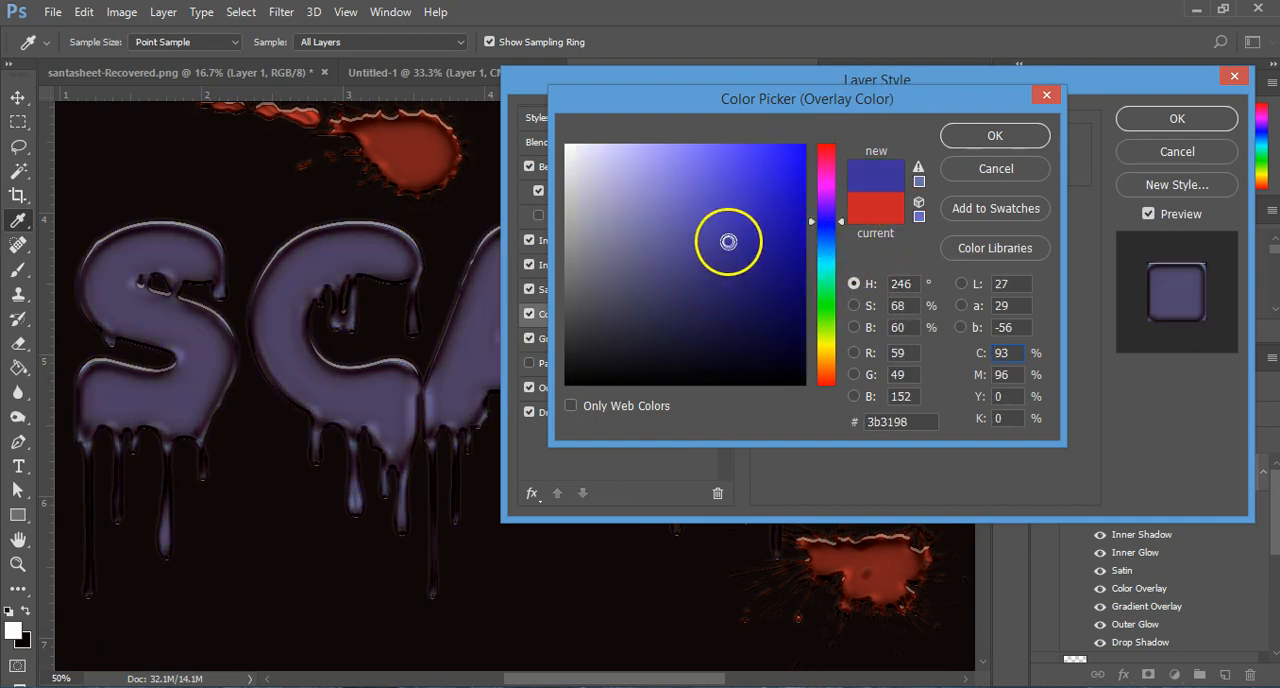
# Step: Try black 000000 and grey 828780 as the lettering's overlay color
pyautogui.click(823, 318)
pyautogui.click(563, 366)
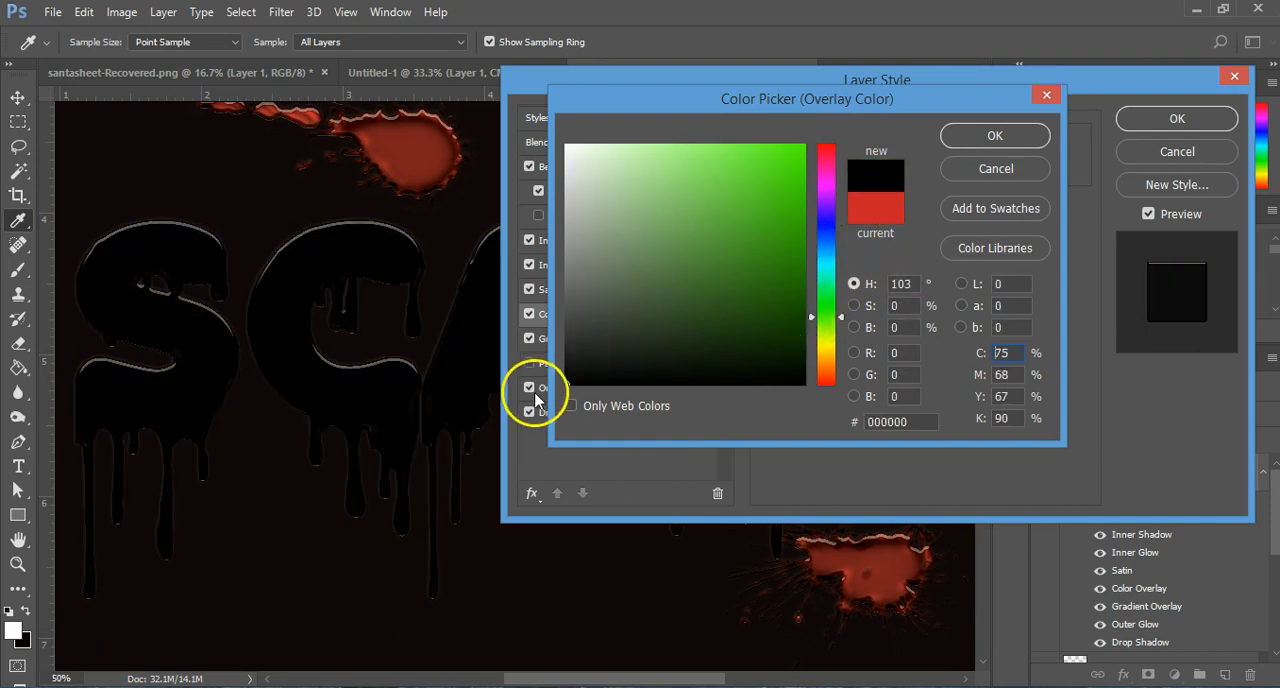
pyautogui.click(614, 261)
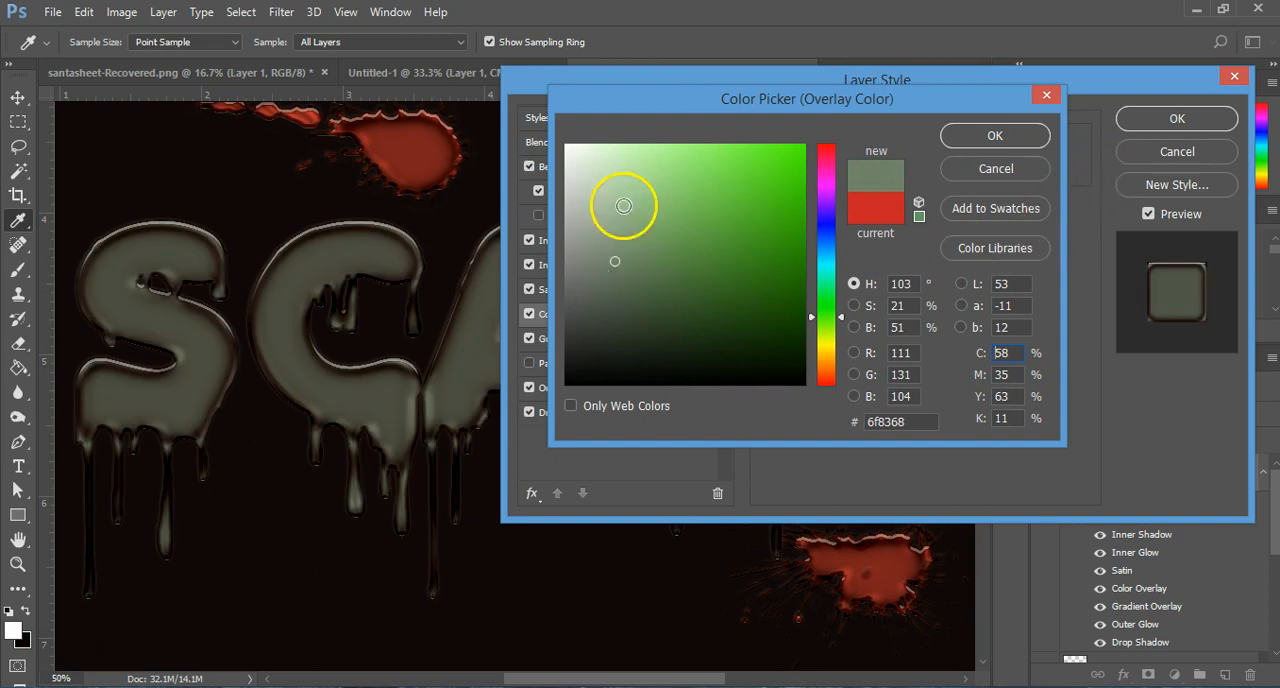
pyautogui.click(577, 257)
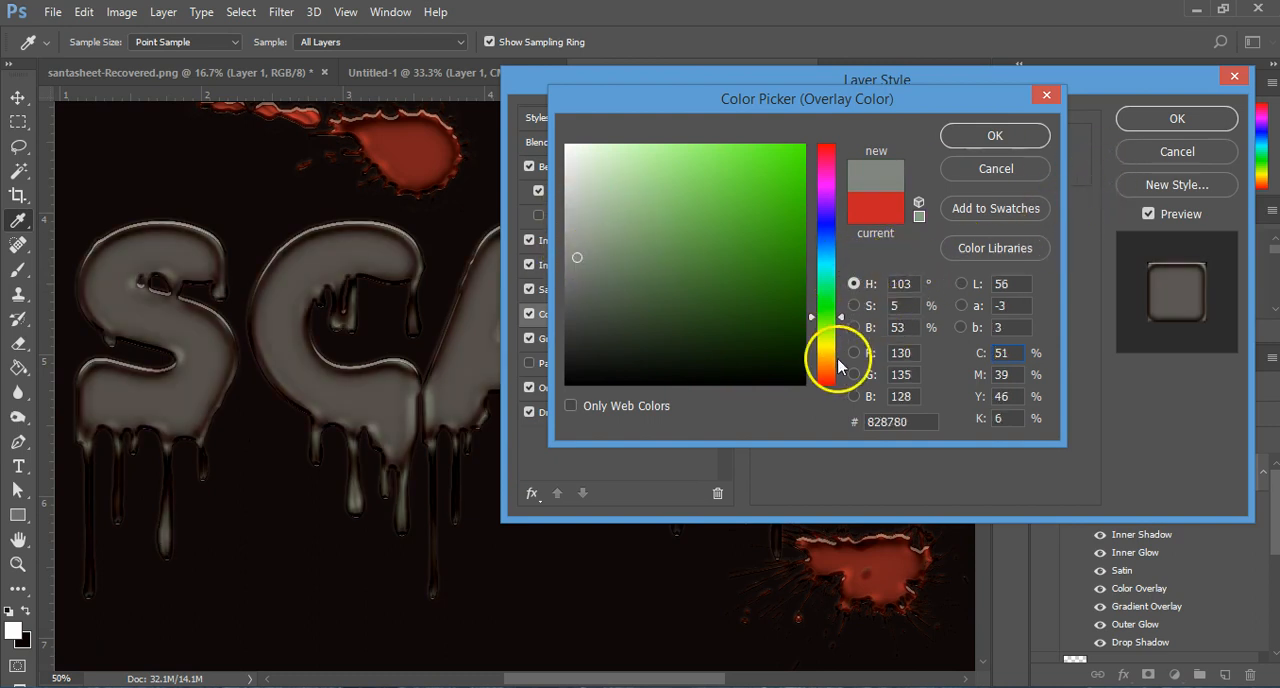
# Step: Try orange f69829 and pink f62998 as the overlay color, cancel the color change and close the layer style settings
pyautogui.moveTo(777, 234); pyautogui.dragTo(798, 152)
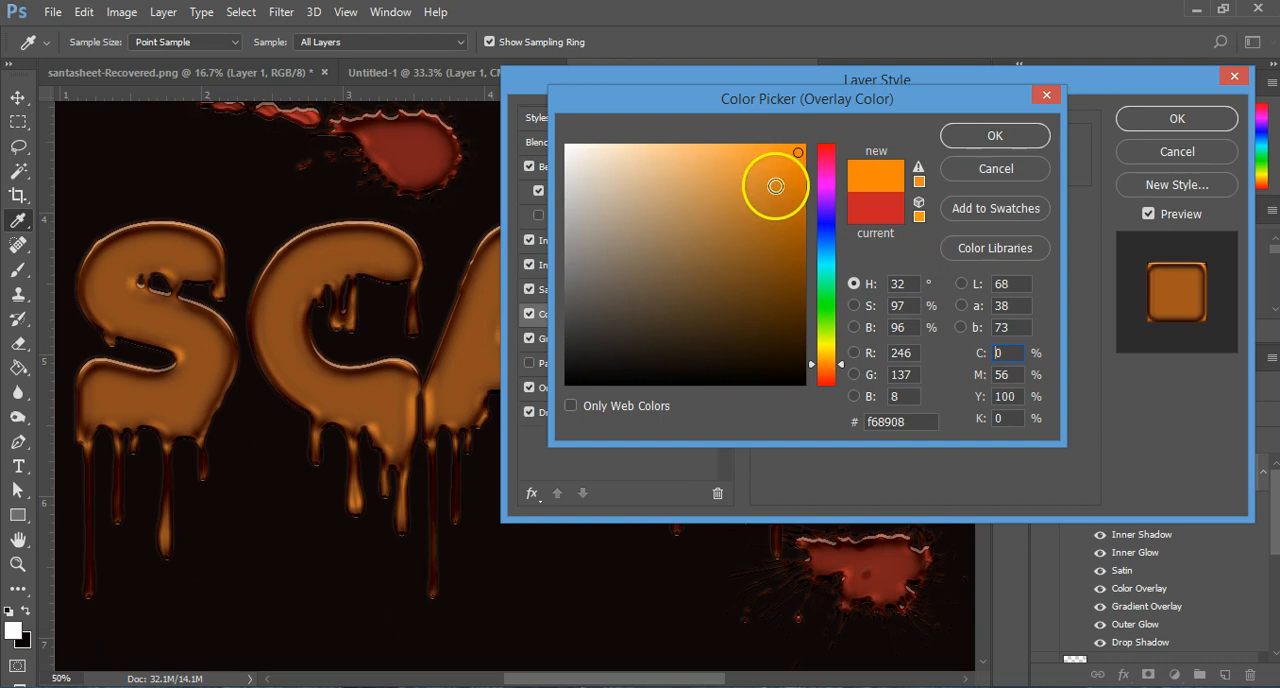
pyautogui.moveTo(760, 216); pyautogui.dragTo(766, 152)
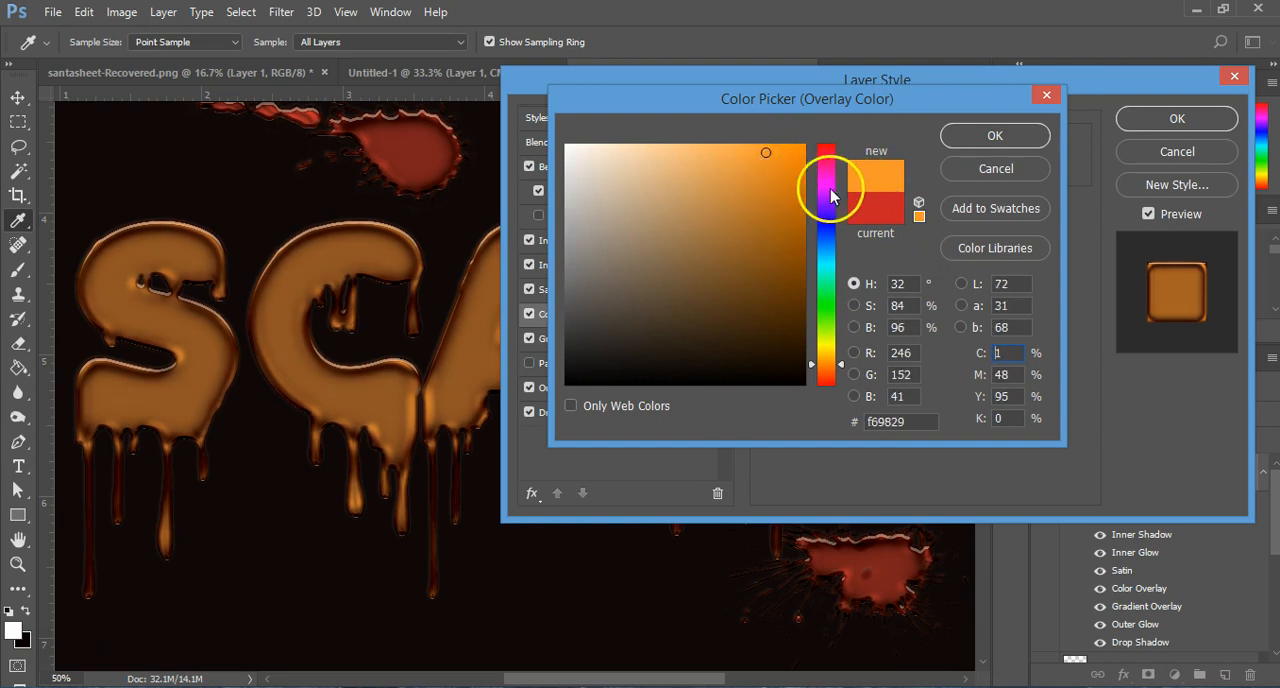
pyautogui.click(827, 146)
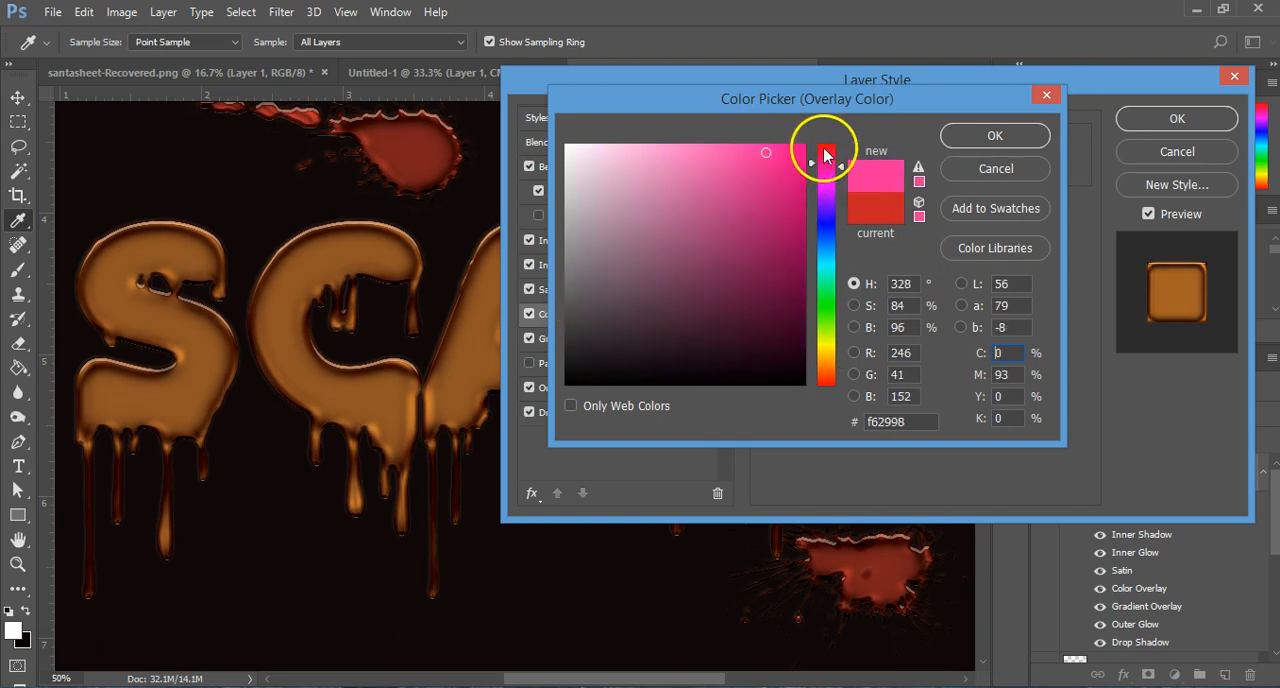
pyautogui.click(1020, 168)
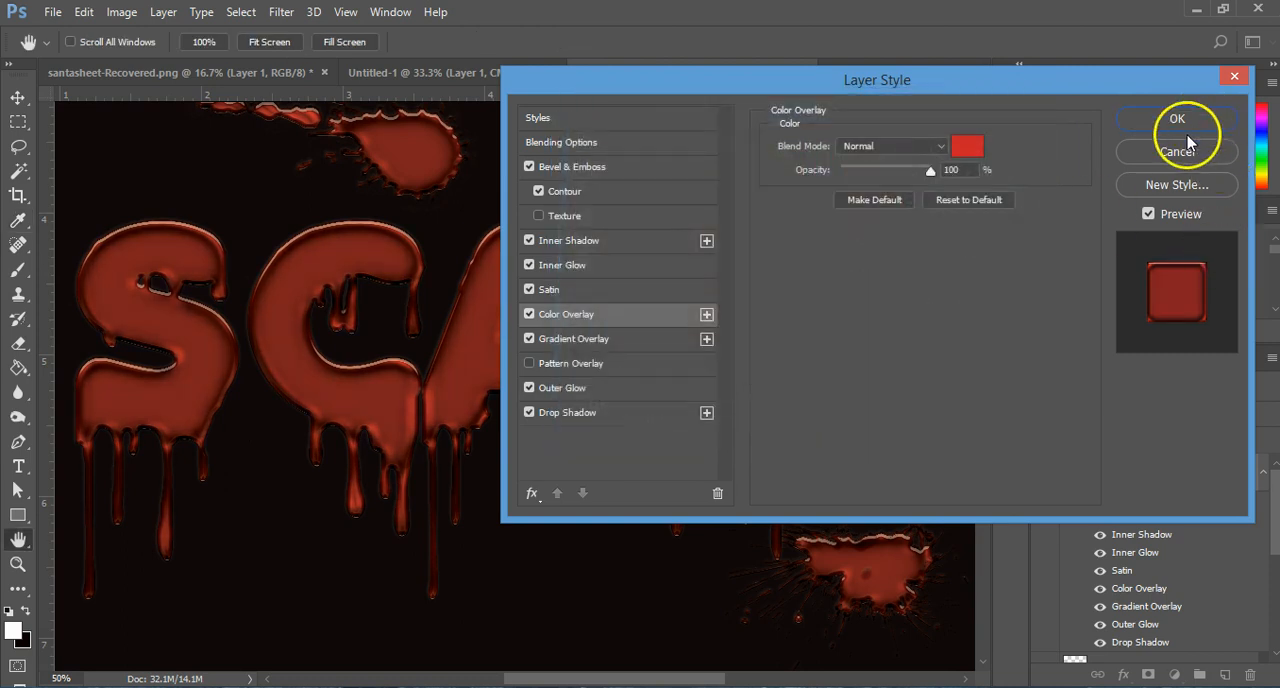
pyautogui.press('Return')
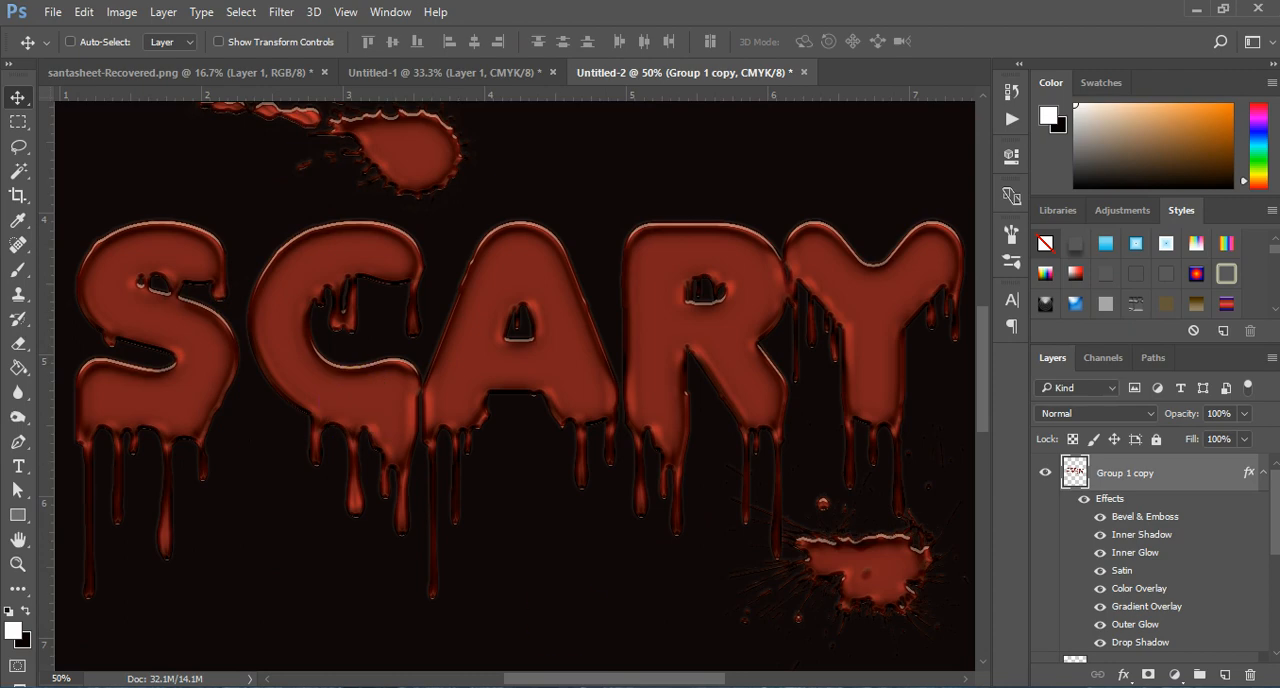
# Step: Switch to the Firefox browser and look over the product categories and Text Effects products on the dollargraphx.com shop page
pyautogui.hotkey('alt', 'Tab')
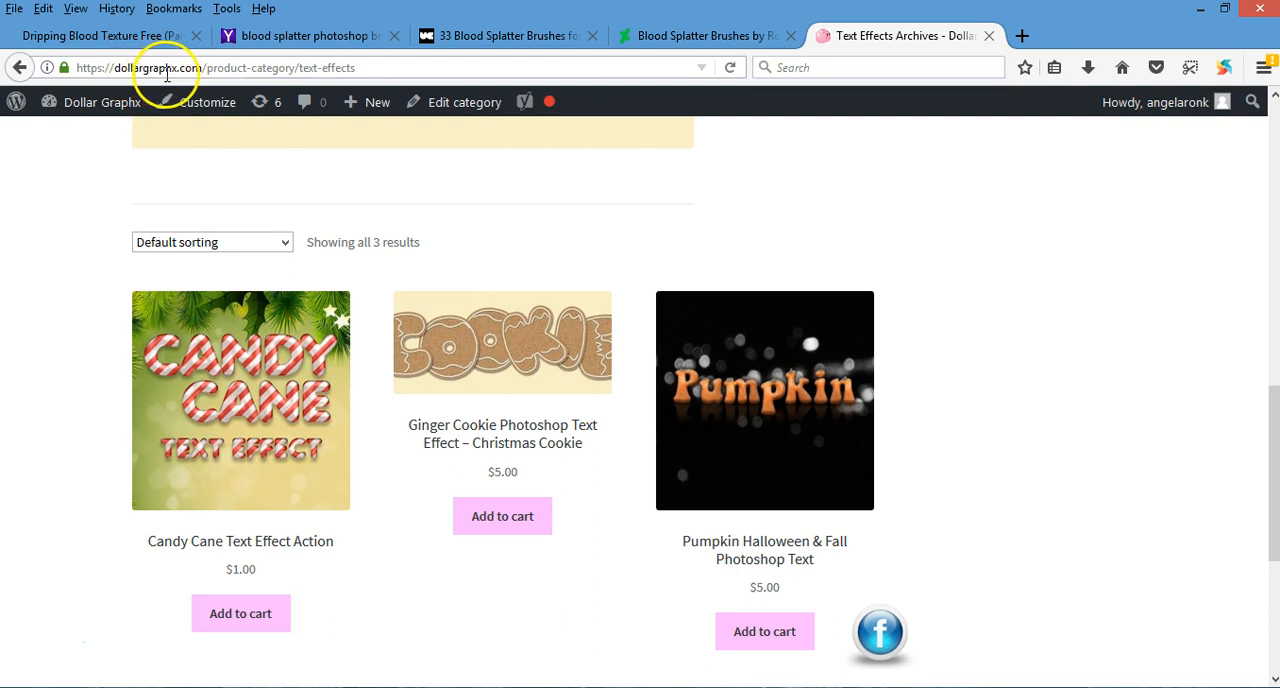
pyautogui.scroll(10, 960, 622)
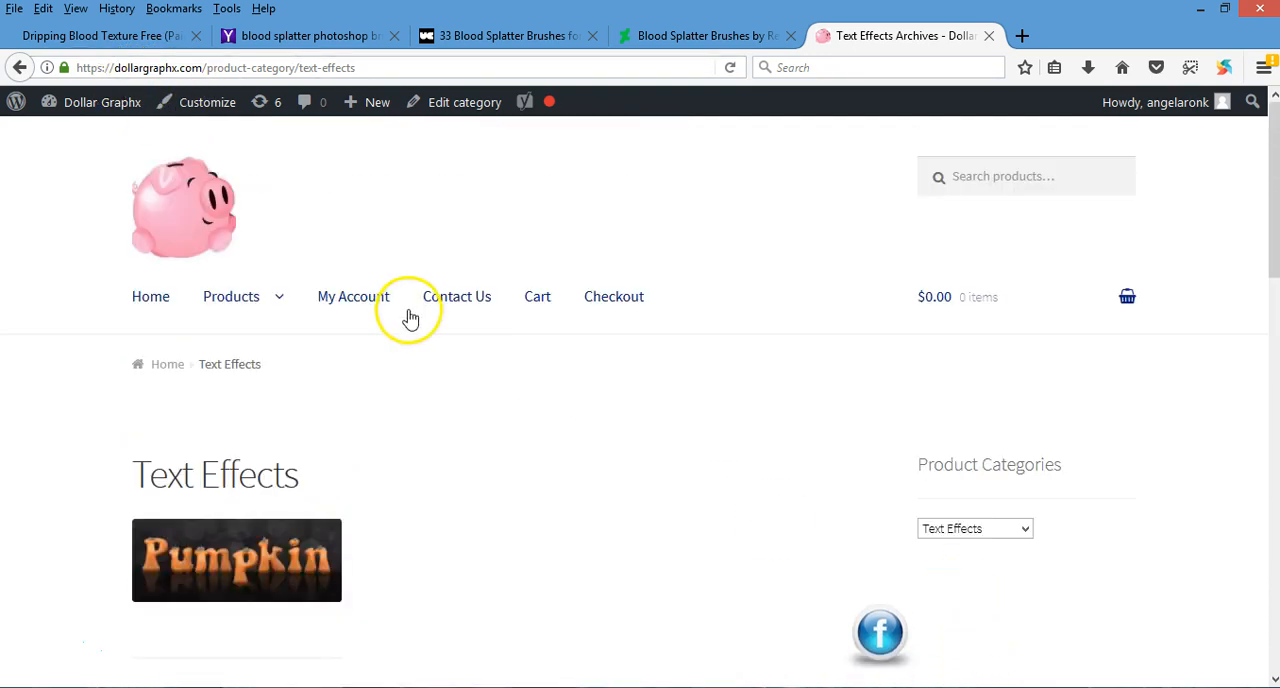
pyautogui.moveTo(229, 297)
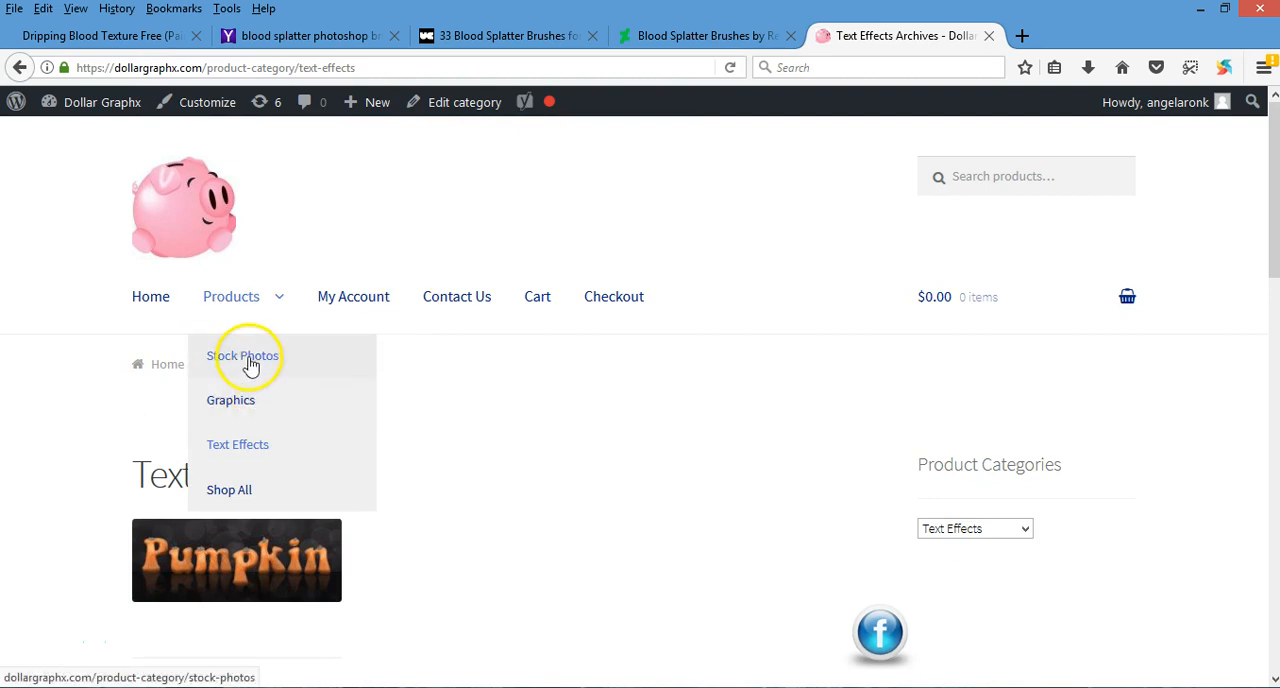
pyautogui.scroll(-7, 680, 605)
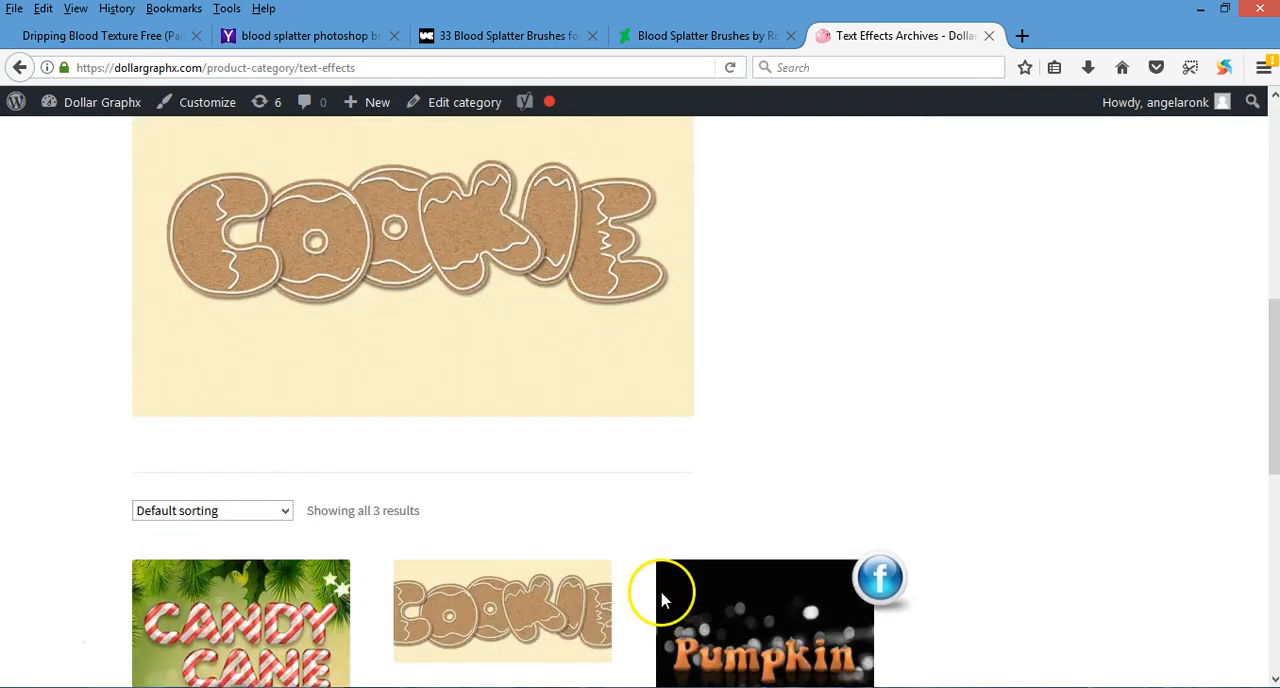
pyautogui.scroll(-1, 662, 598)
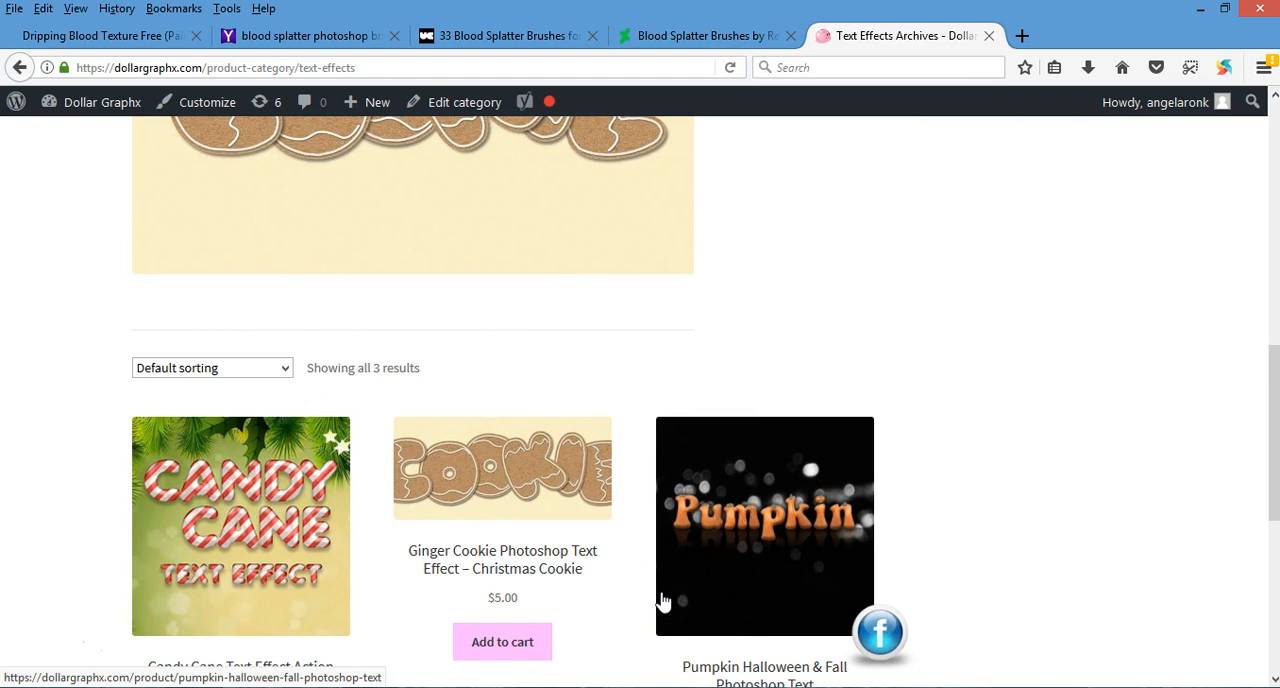
pyautogui.scroll(-2, 600, 486)
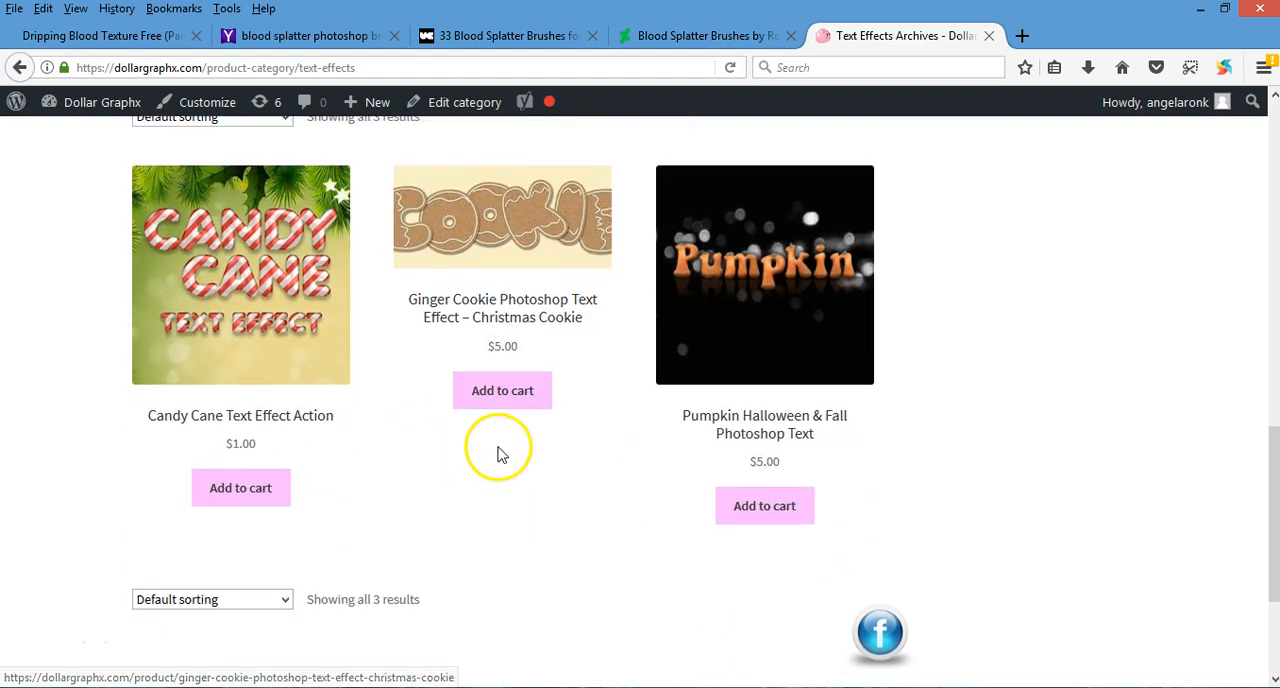